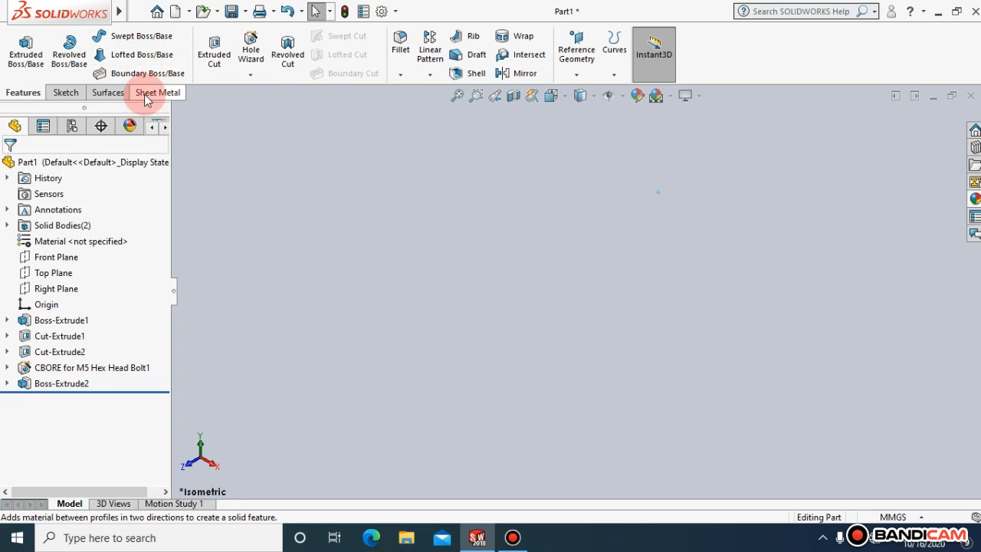
# Create a reference plane parallel to the Front Plane, offset forward by about 124.4 mm.
pyautogui.click(53, 261)
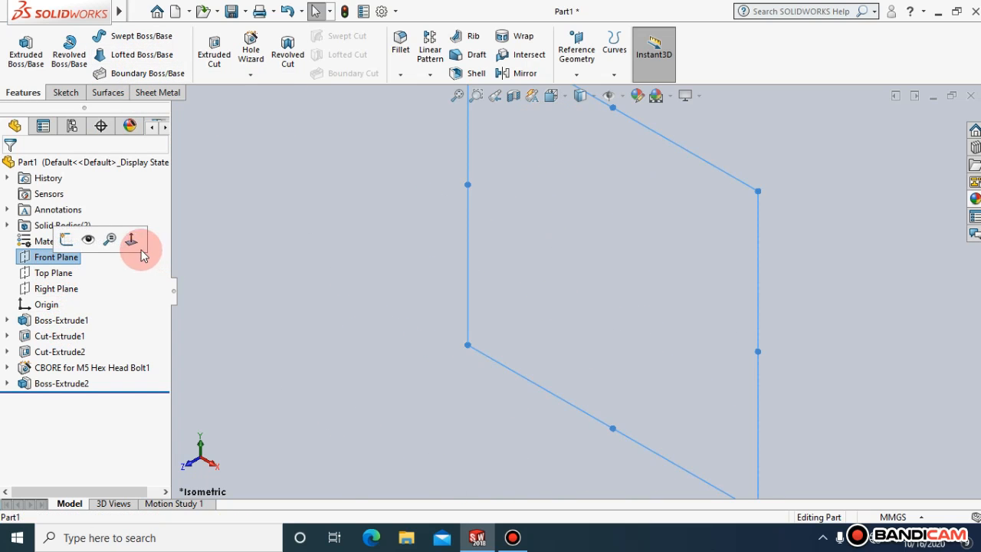
pyautogui.click(136, 241)
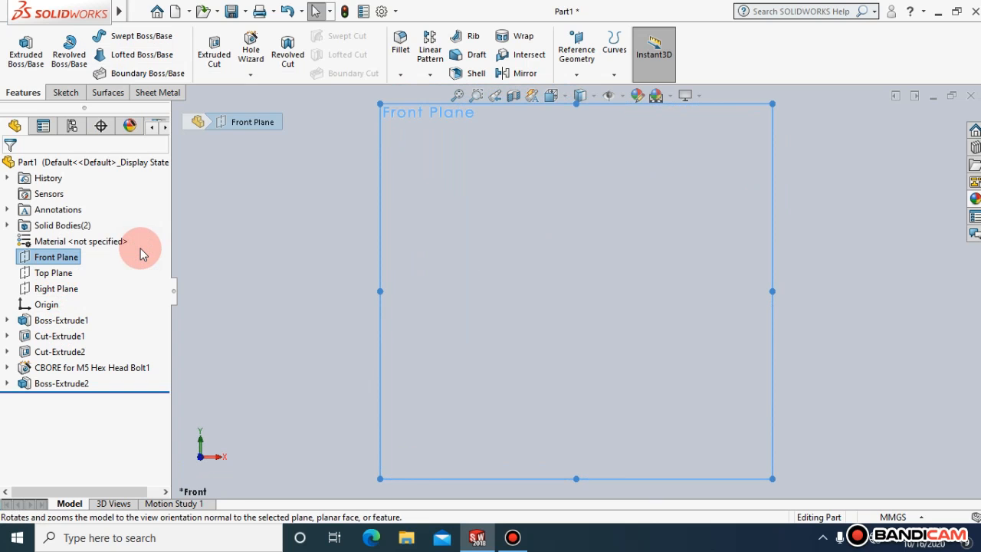
pyautogui.click(565, 94)
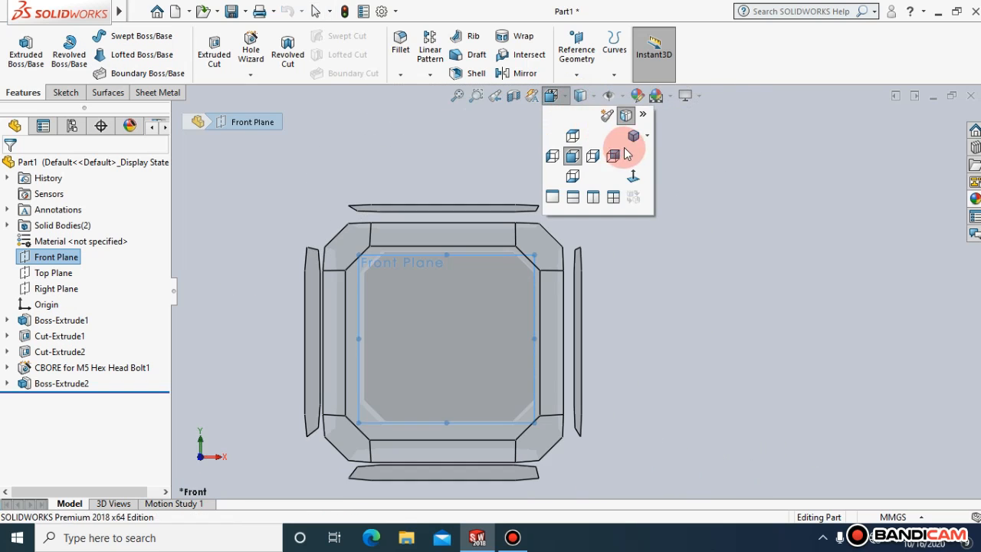
pyautogui.click(633, 136)
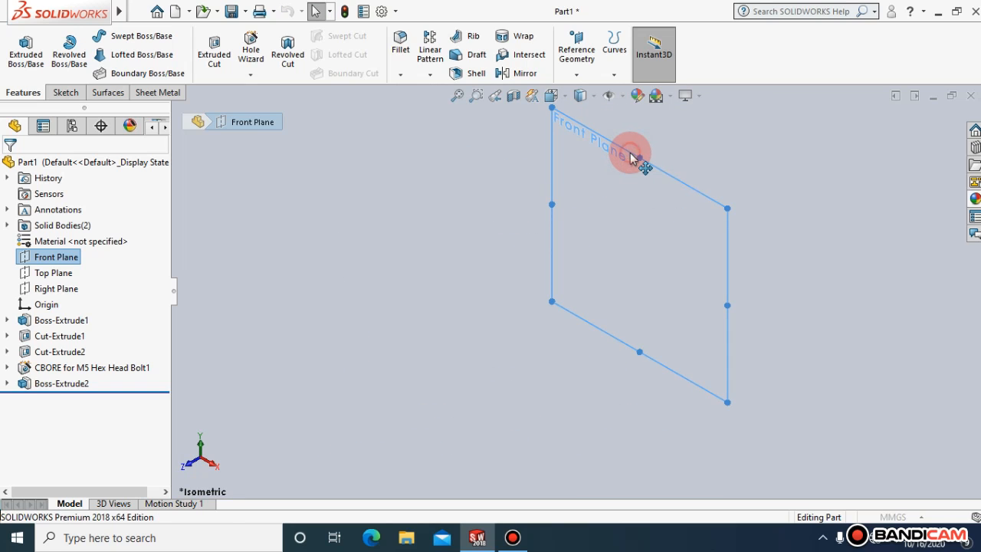
pyautogui.keyDown('ctrl'); pyautogui.moveTo(631, 157); pyautogui.dragTo(478, 229); pyautogui.keyUp('ctrl')
pyautogui.click(107, 344)
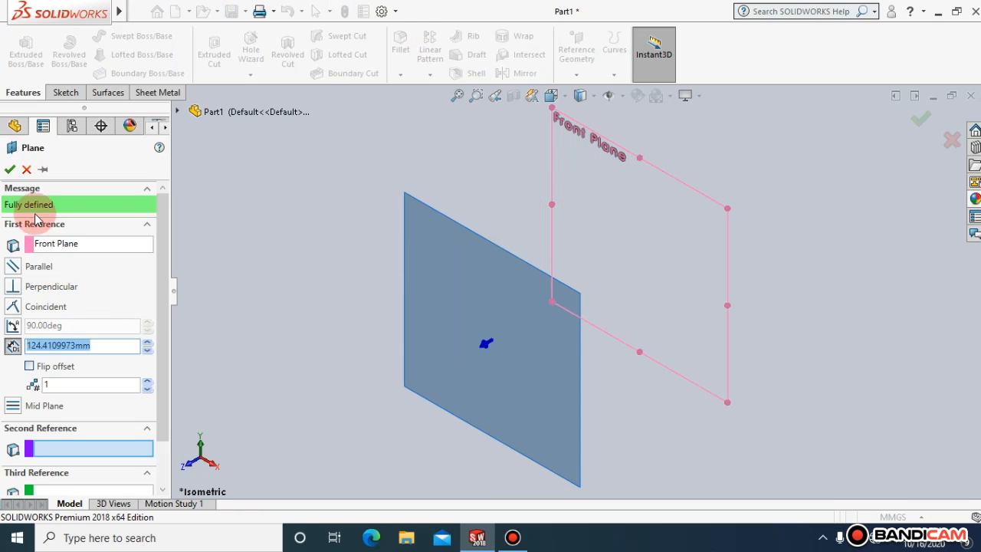
pyautogui.click(10, 169)
# Create a second reference plane 120 mm behind the new offset plane, using the flipped offset direction.
pyautogui.click(432, 259)
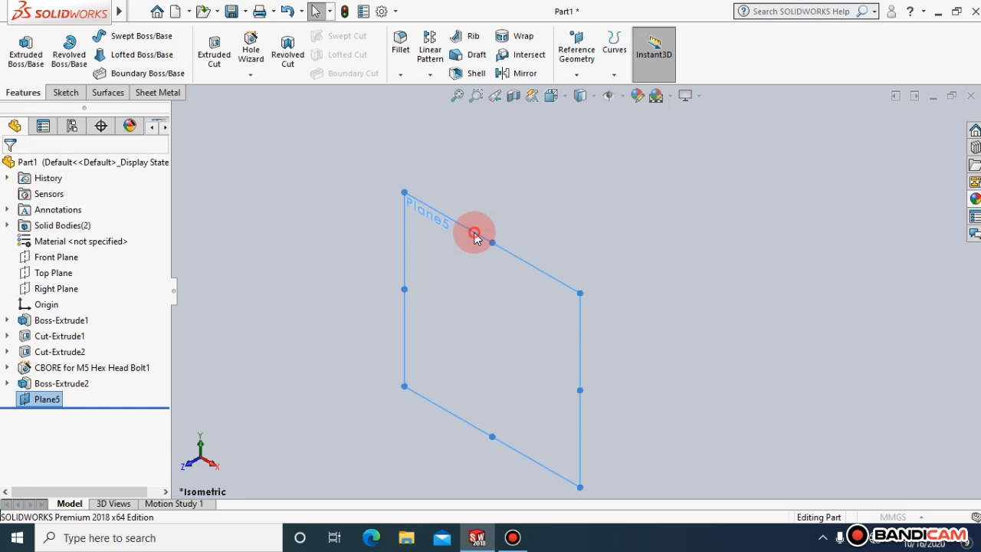
pyautogui.keyDown('ctrl'); pyautogui.moveTo(473, 235); pyautogui.dragTo(635, 190); pyautogui.keyUp('ctrl')
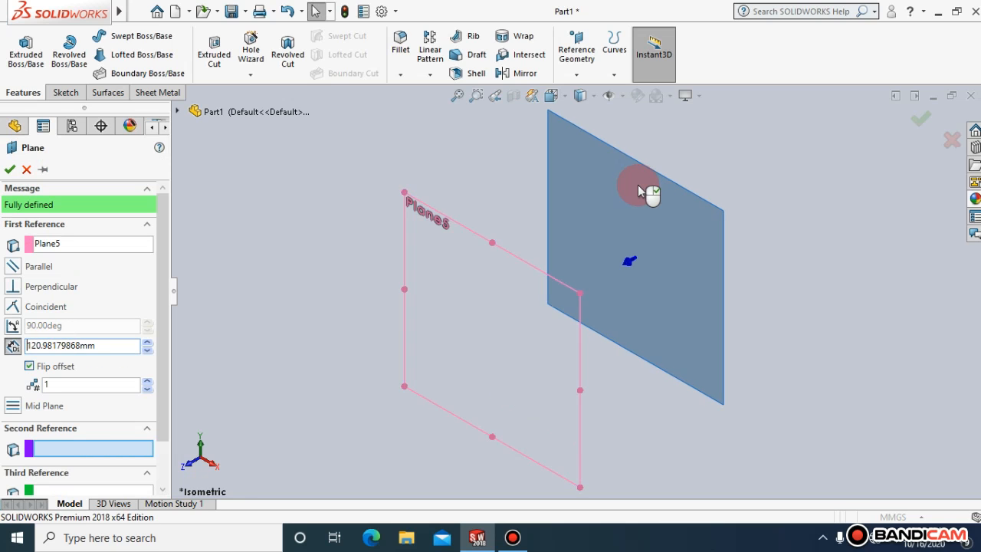
pyautogui.click(100, 346)
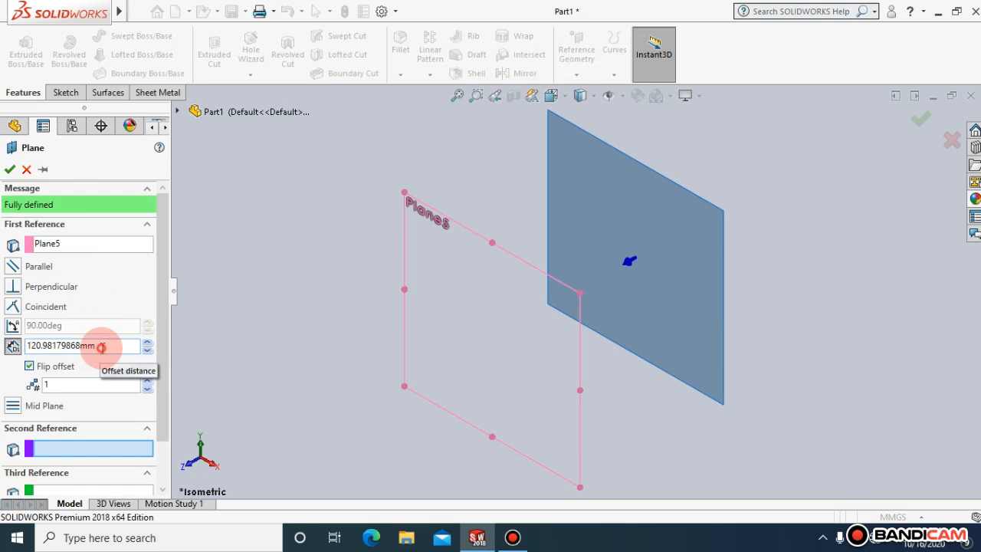
pyautogui.doubleClick(102, 346)
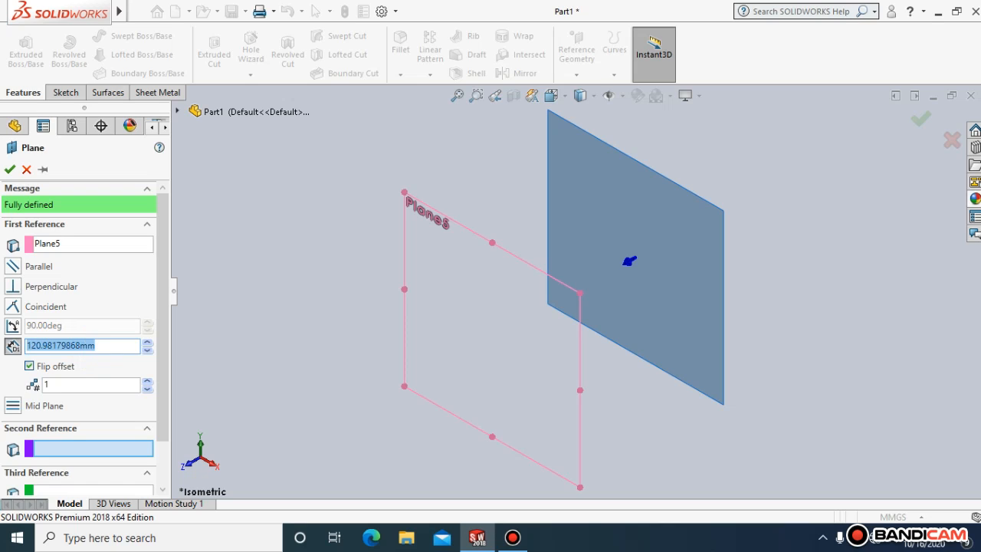
pyautogui.write('120')
pyautogui.click(264, 299)
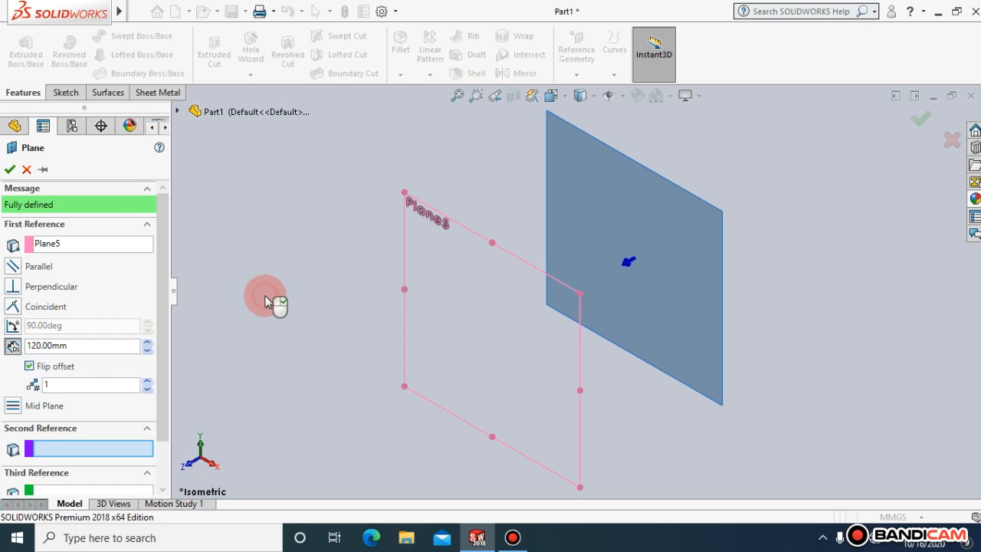
pyautogui.click(11, 170)
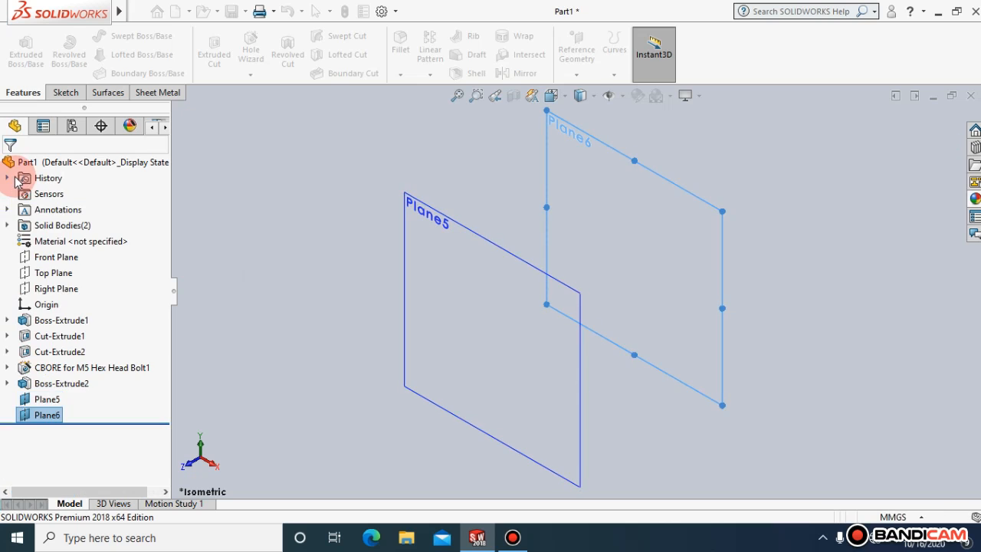
pyautogui.click(271, 265)
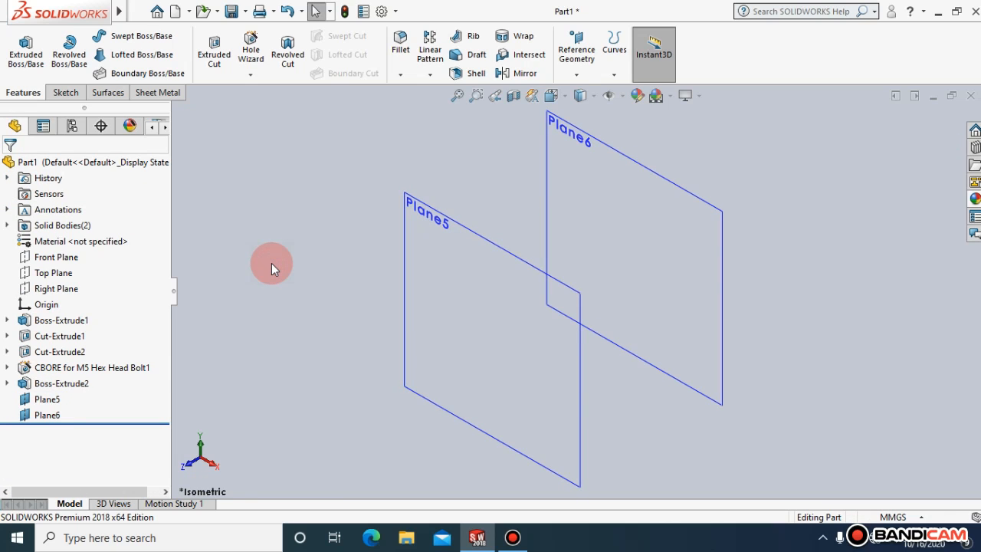
# Sketch a circle at the middle left of the front offset plane and exit the sketch, keeping its changes.
pyautogui.rightClick(485, 236)
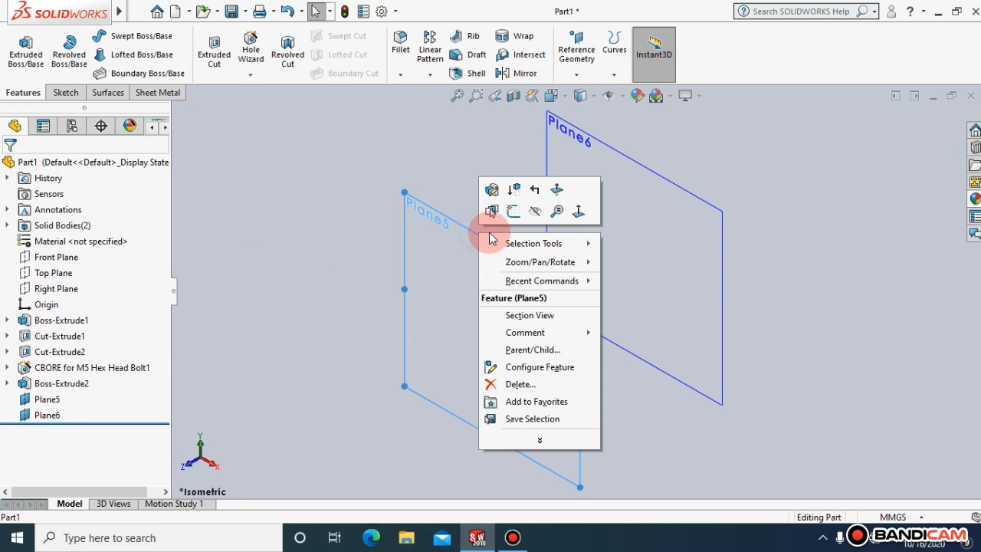
pyautogui.click(513, 210)
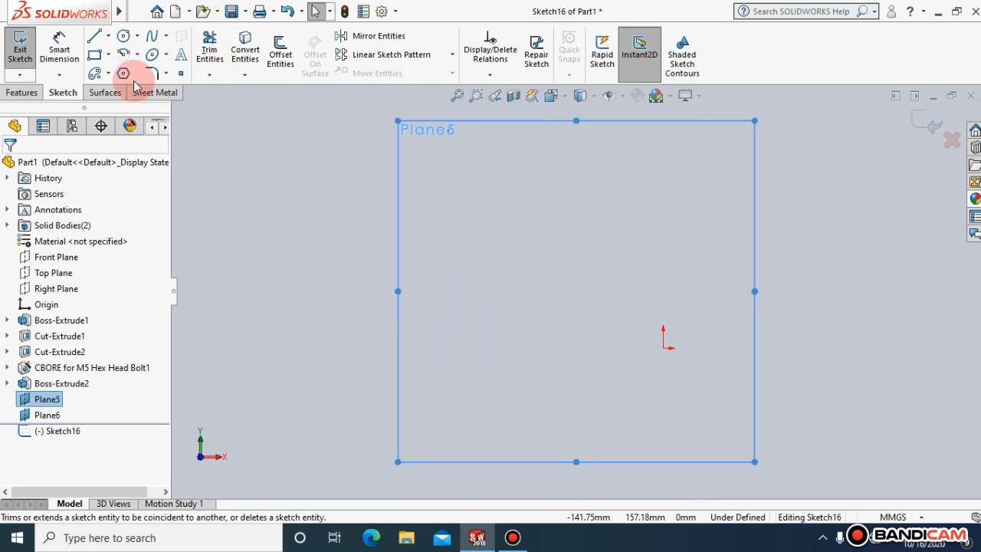
pyautogui.click(123, 35)
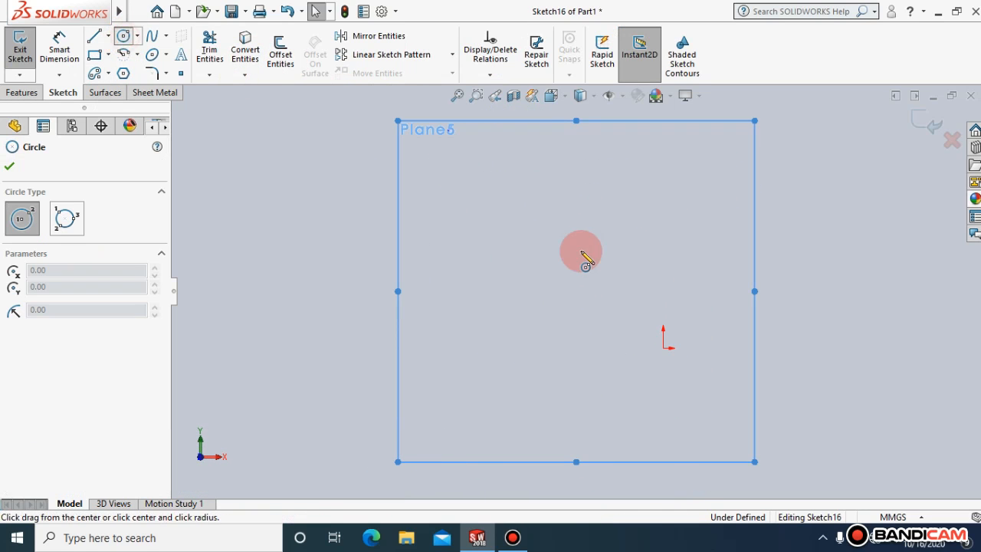
pyautogui.click(531, 292)
pyautogui.click(580, 339)
pyautogui.click(9, 165)
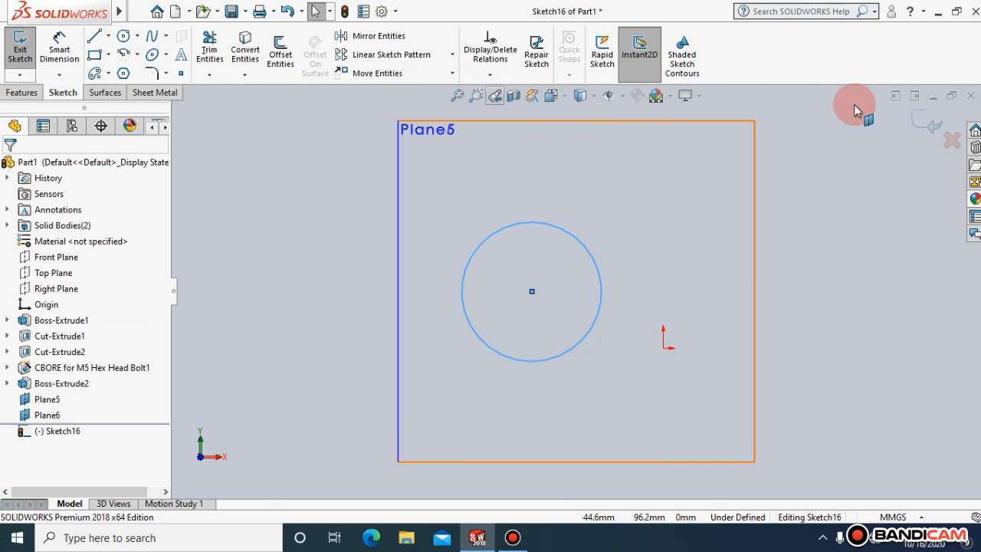
pyautogui.click(951, 140)
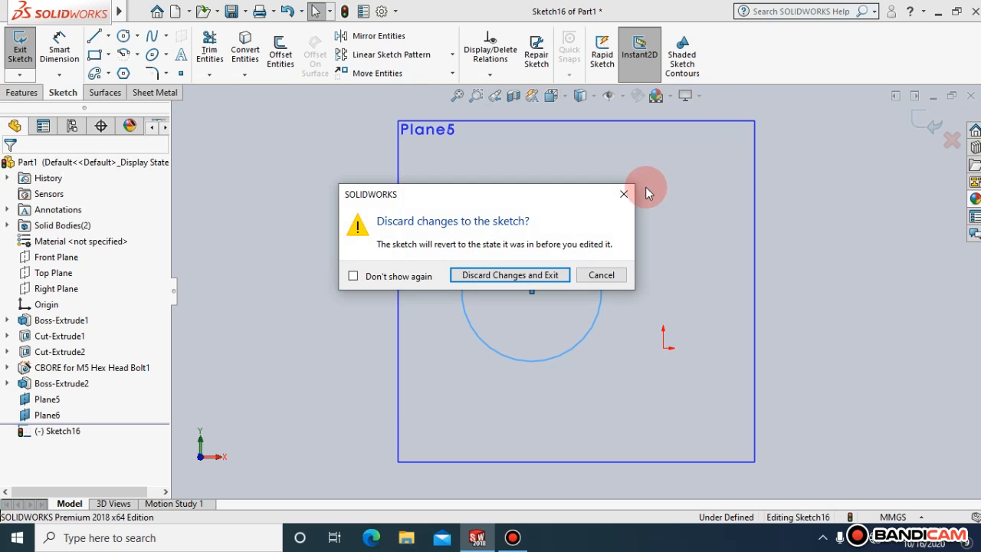
pyautogui.click(624, 194)
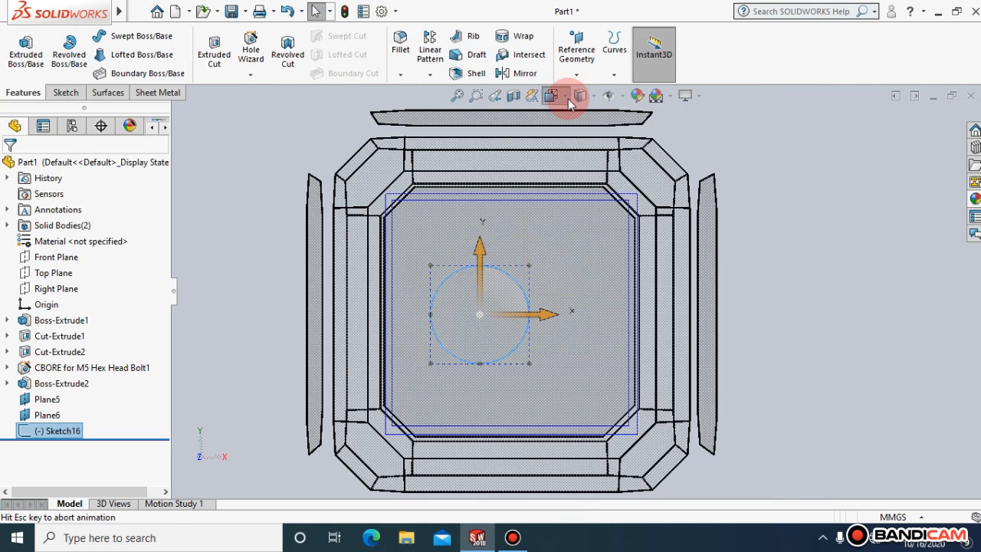
# Sketch a corner rectangle about 80 by 75 mm on the rear offset plane, partly overlapping the circle, and exit the sketch.
pyautogui.click(568, 99)
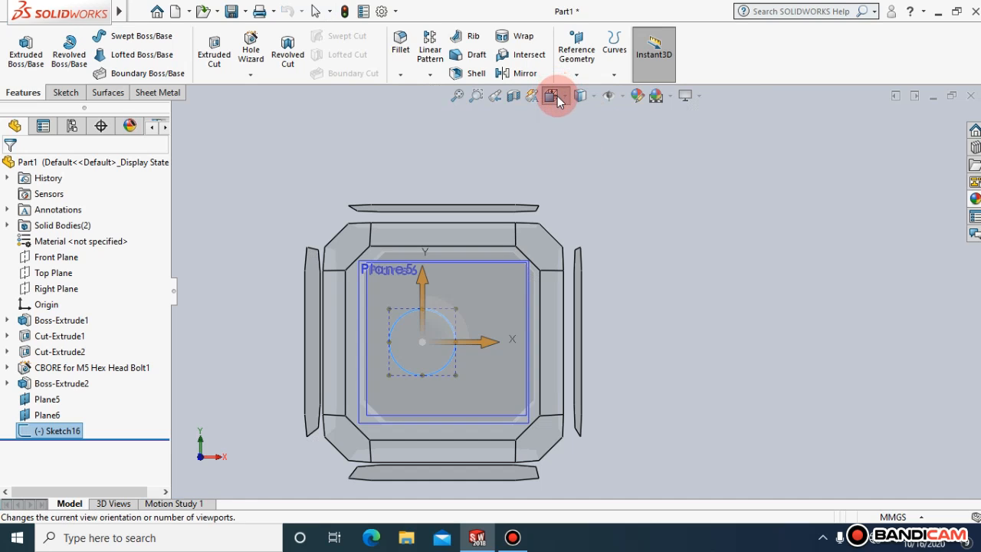
pyautogui.click(558, 100)
pyautogui.click(629, 119)
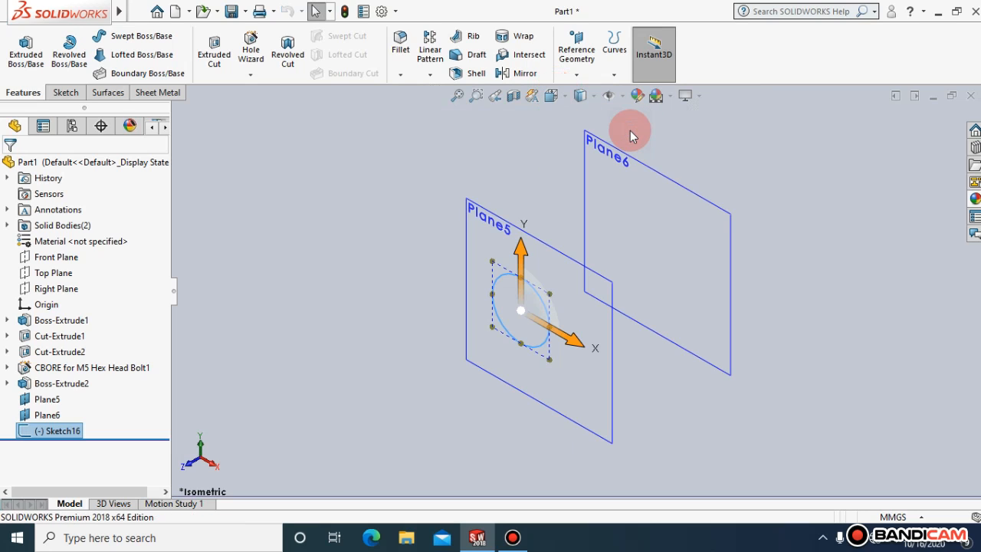
pyautogui.rightClick(663, 175)
pyautogui.click(702, 164)
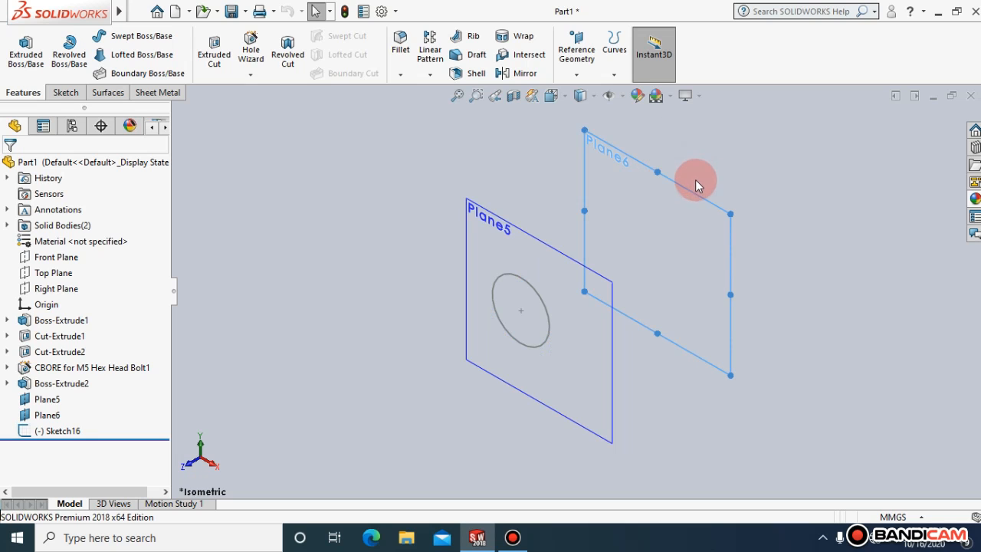
pyautogui.rightClick(697, 197)
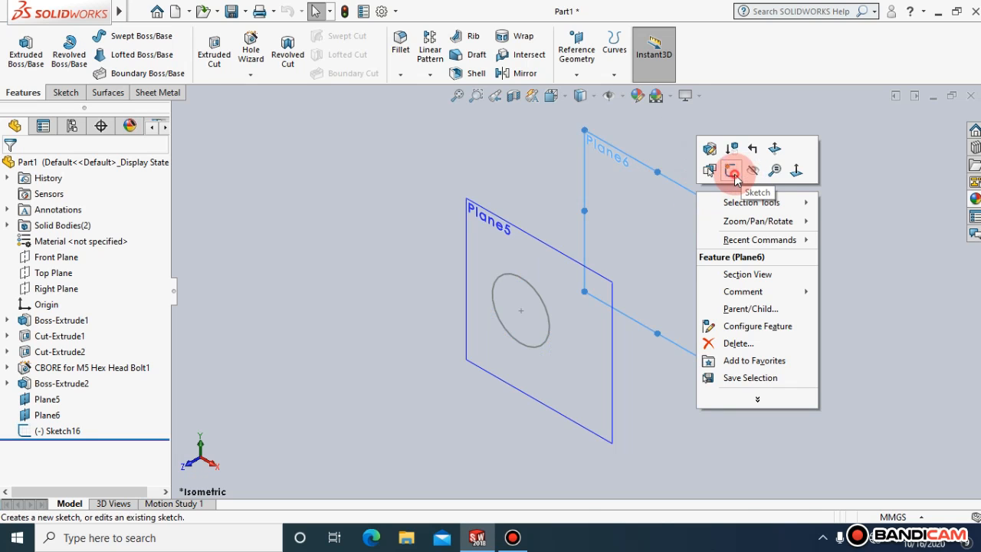
pyautogui.click(738, 168)
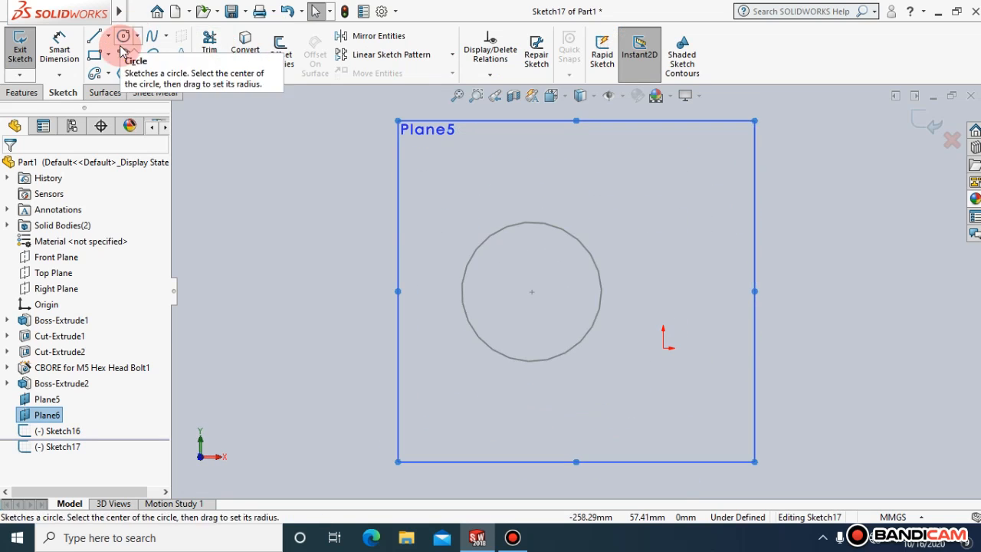
pyautogui.click(98, 59)
pyautogui.click(508, 217)
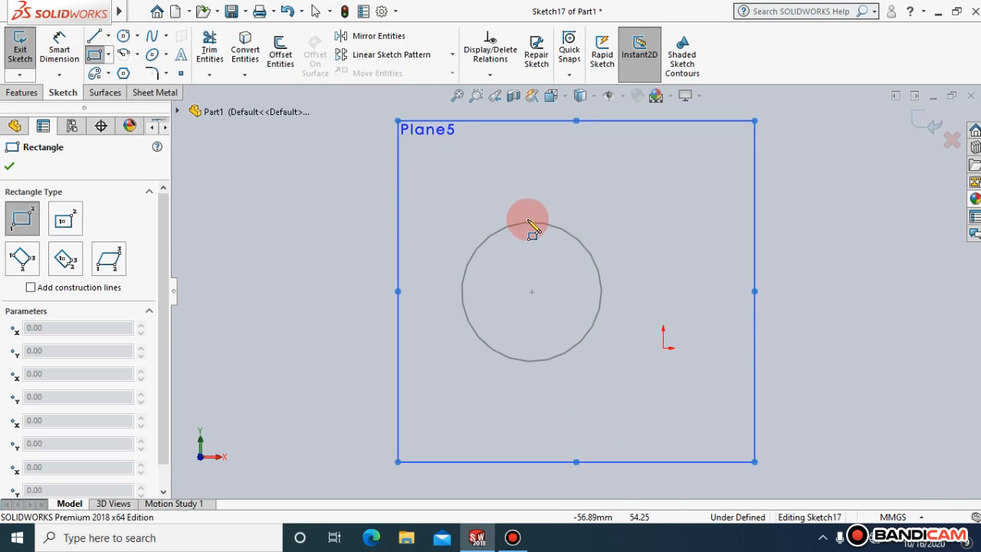
pyautogui.click(723, 456)
pyautogui.click(701, 397)
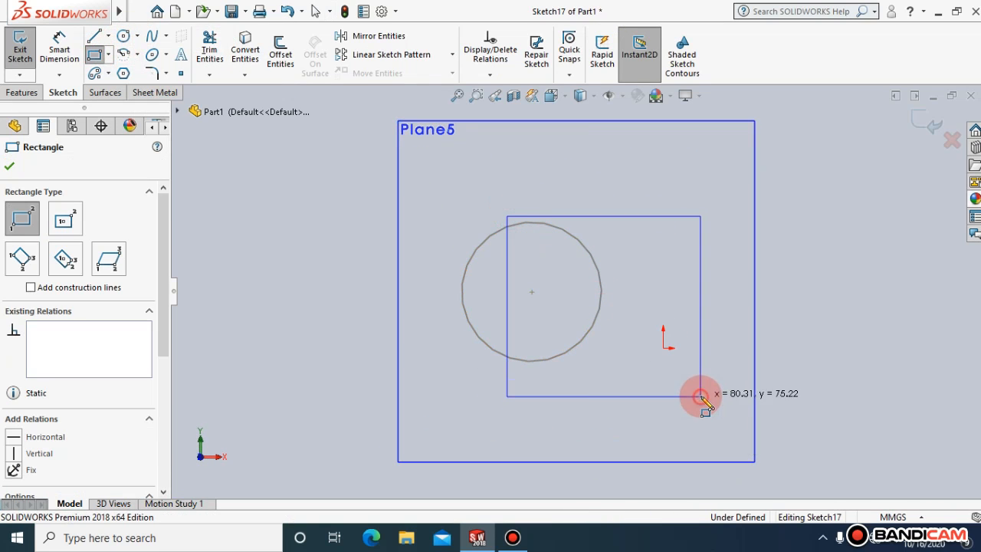
pyautogui.click(11, 168)
pyautogui.click(22, 92)
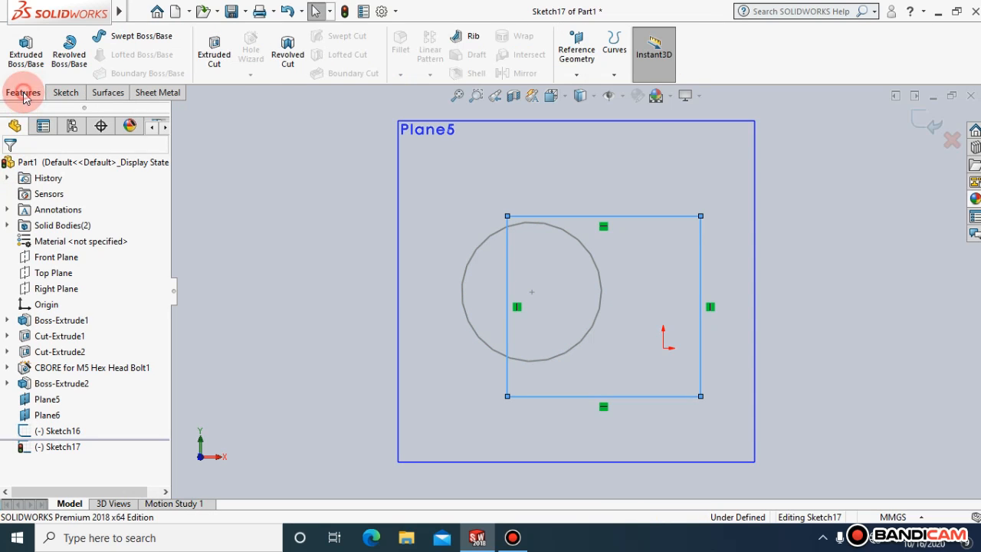
pyautogui.click(928, 132)
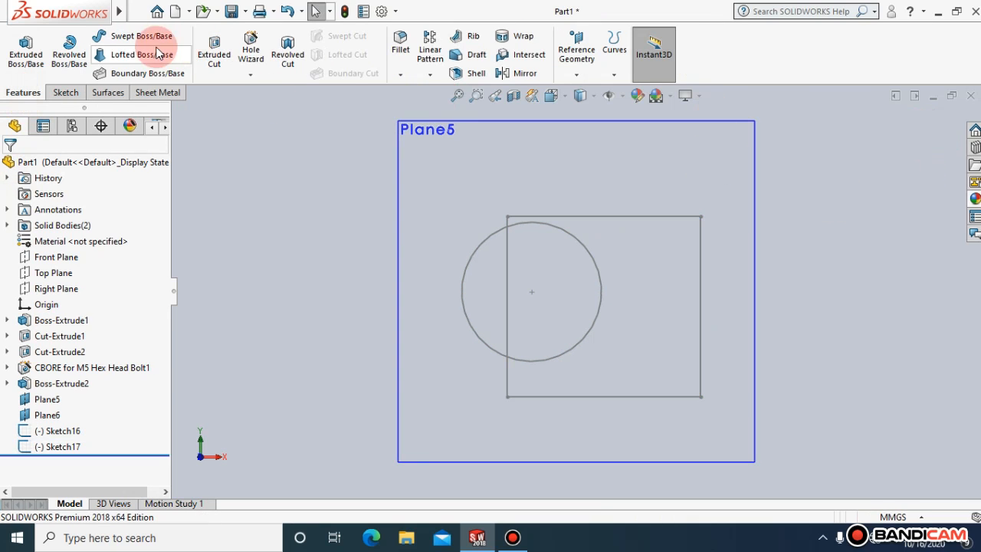
# Loft a solid between the circle and rectangle profiles, and undo the loft.
pyautogui.click(157, 60)
pyautogui.click(569, 103)
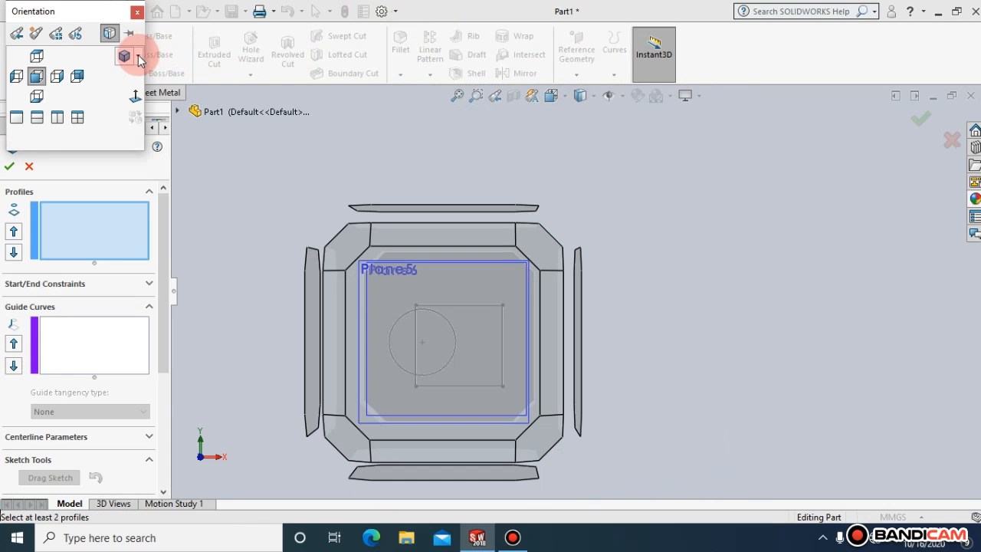
pyautogui.click(125, 57)
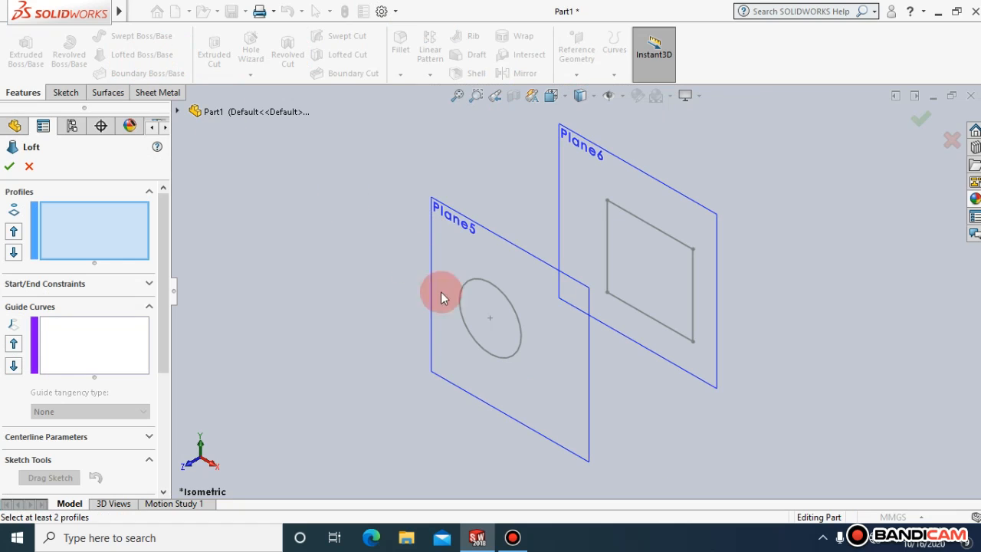
pyautogui.click(504, 297)
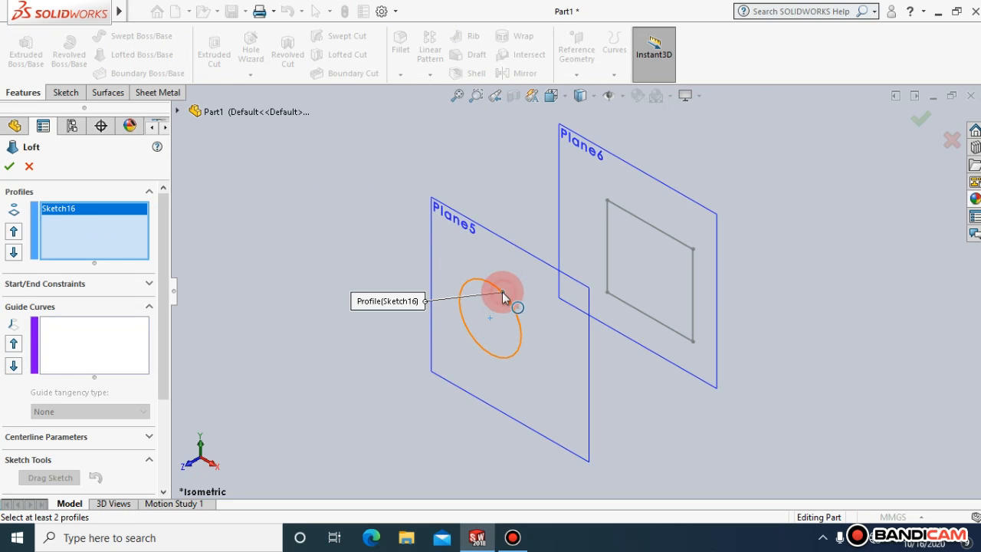
pyautogui.click(662, 229)
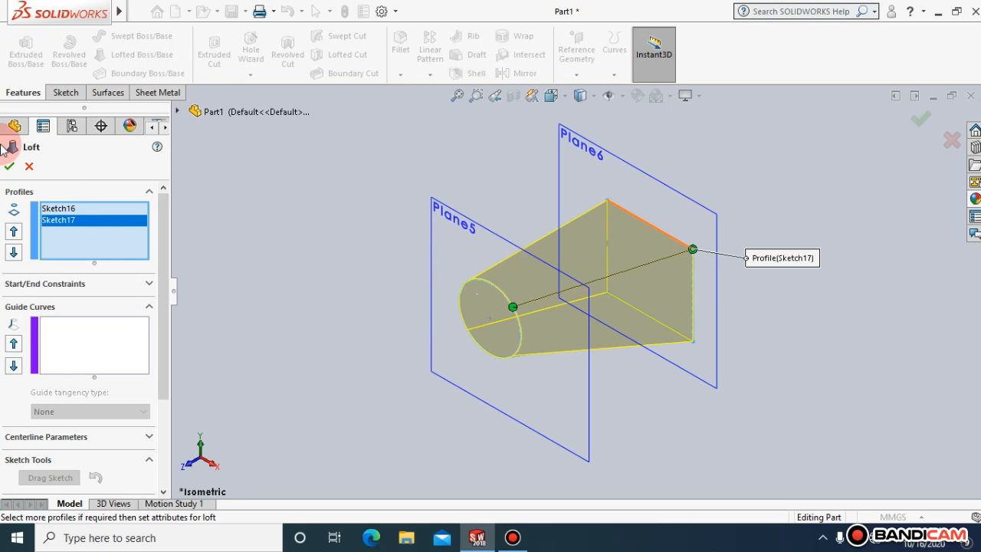
pyautogui.click(10, 166)
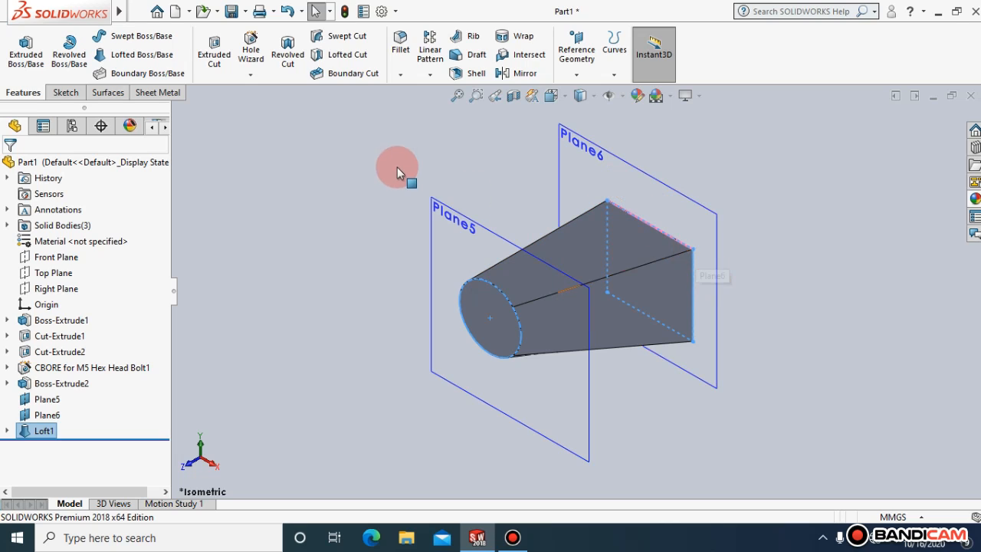
pyautogui.hotkey('ctrl', 'z')
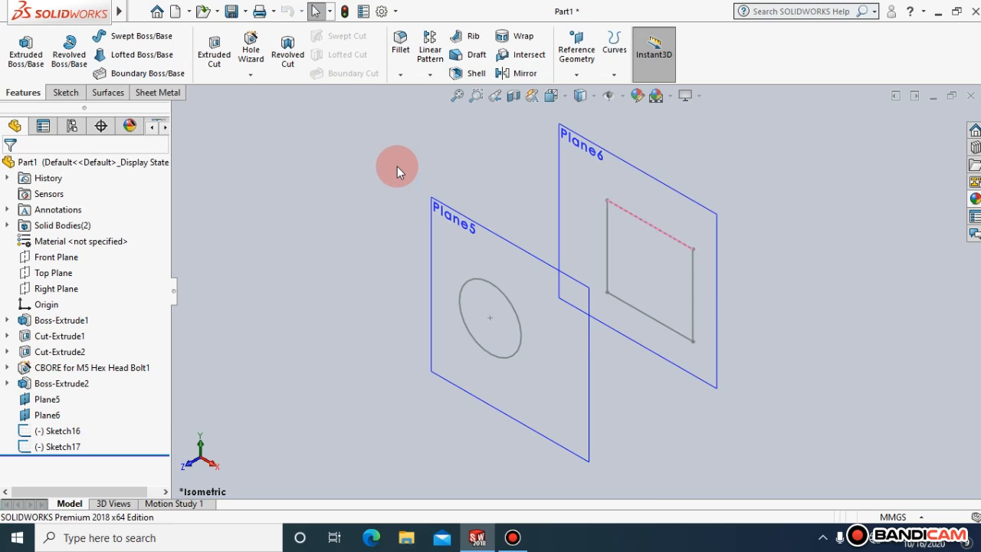
# Hide the front and rear offset planes that carry the circle and rectangle sketches.
pyautogui.click(545, 261)
pyautogui.rightClick(566, 264)
pyautogui.click(594, 240)
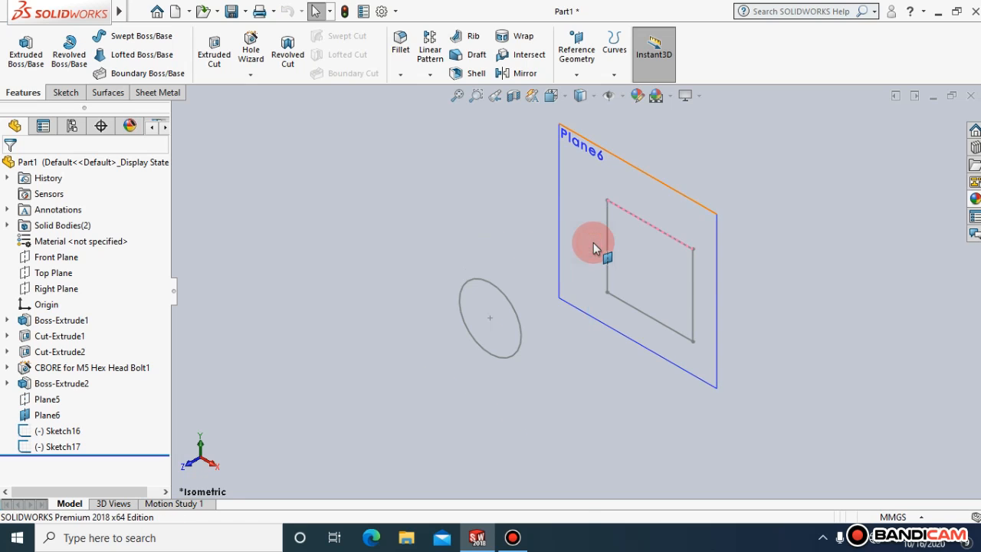
pyautogui.rightClick(561, 209)
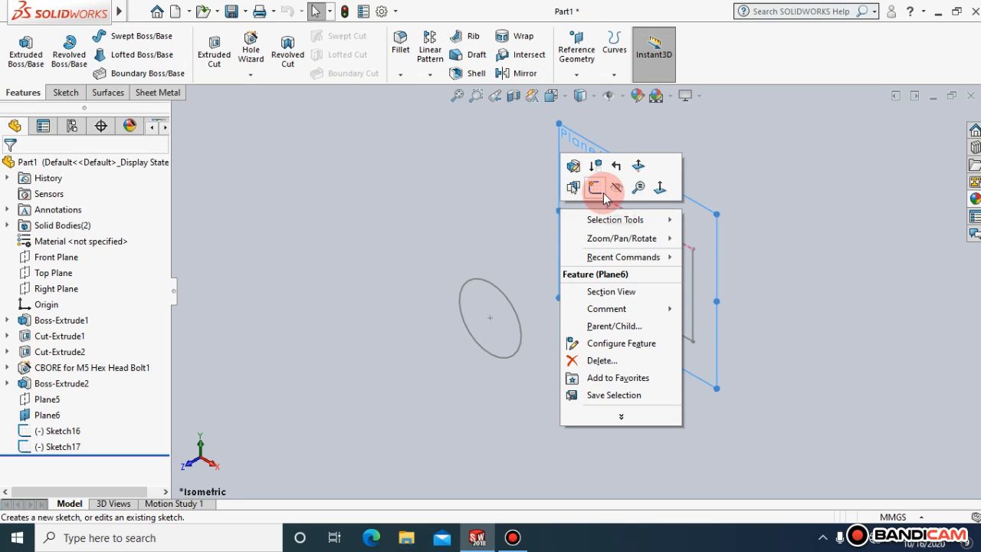
pyautogui.click(611, 195)
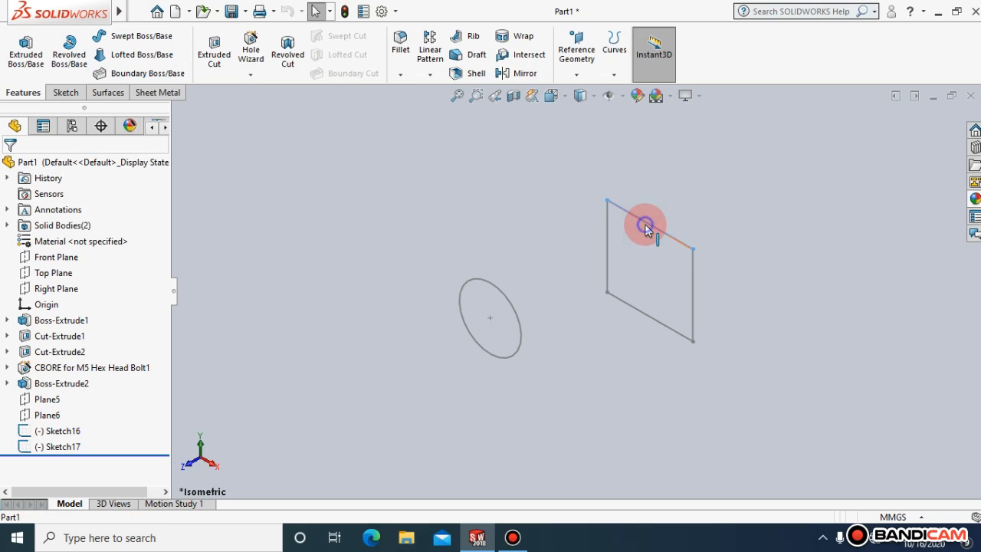
# Hide the rectangle sketch and the circle sketch.
pyautogui.rightClick(646, 226)
pyautogui.click(683, 212)
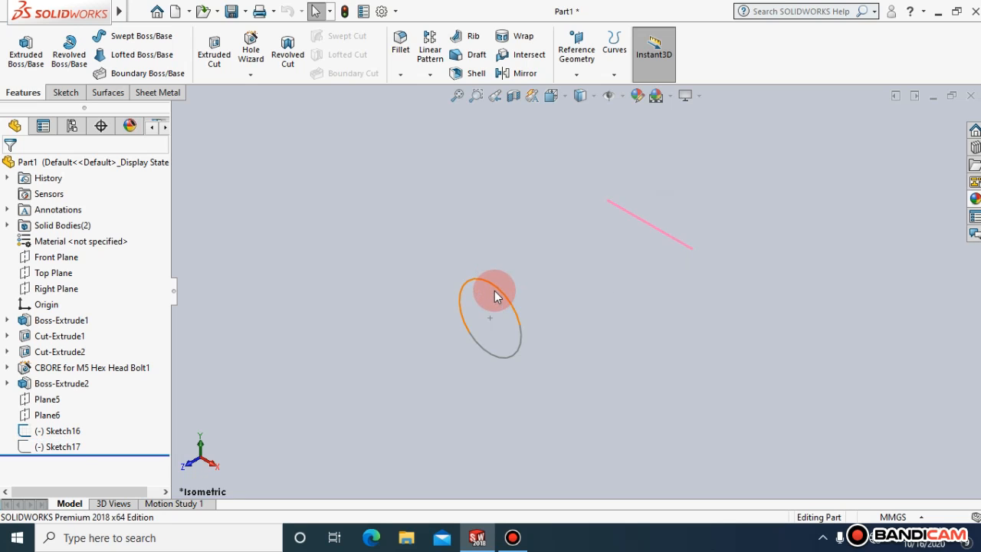
pyautogui.rightClick(497, 294)
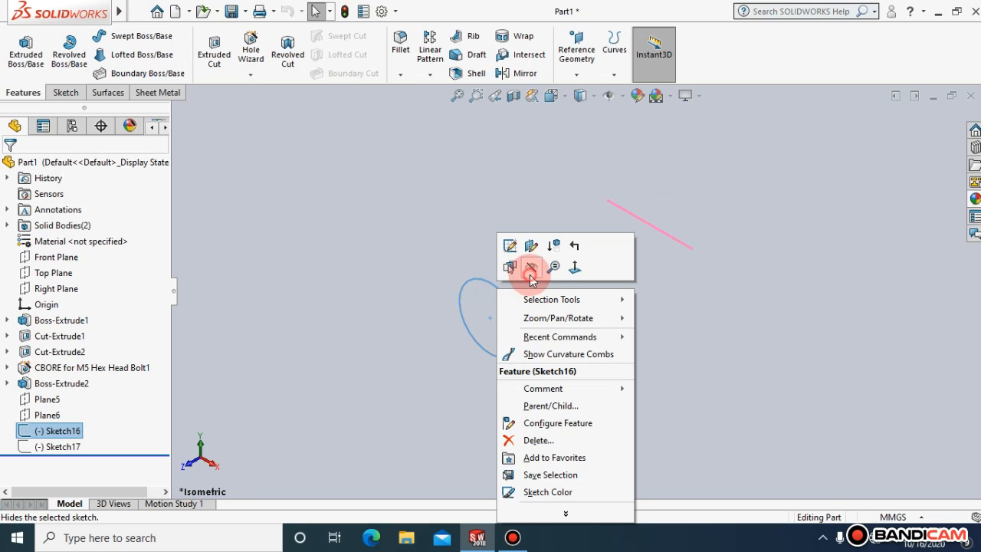
pyautogui.click(531, 268)
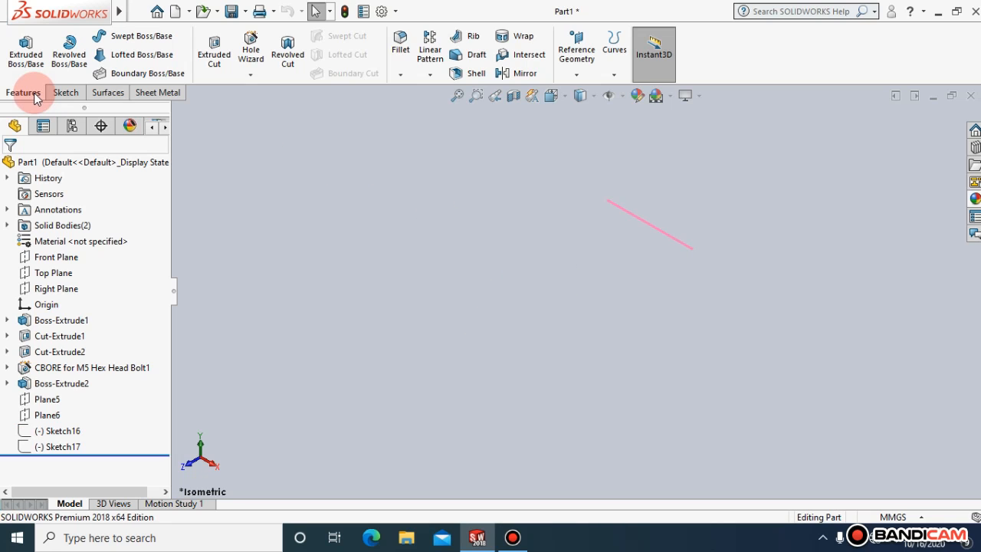
# Sketch a circle about 109 mm in diameter on the Front Plane, up and to the left of the origin.
pyautogui.click(66, 92)
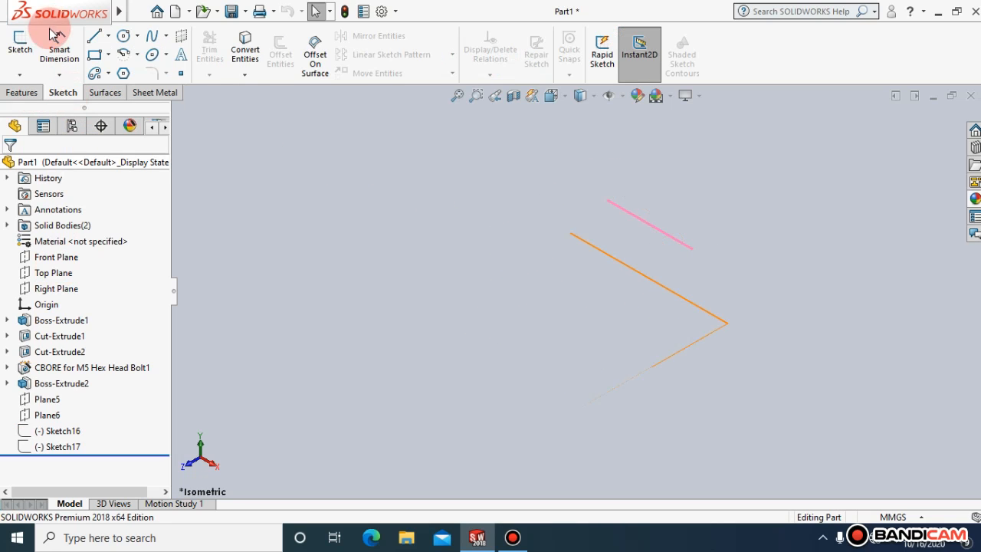
pyautogui.click(54, 257)
pyautogui.click(134, 230)
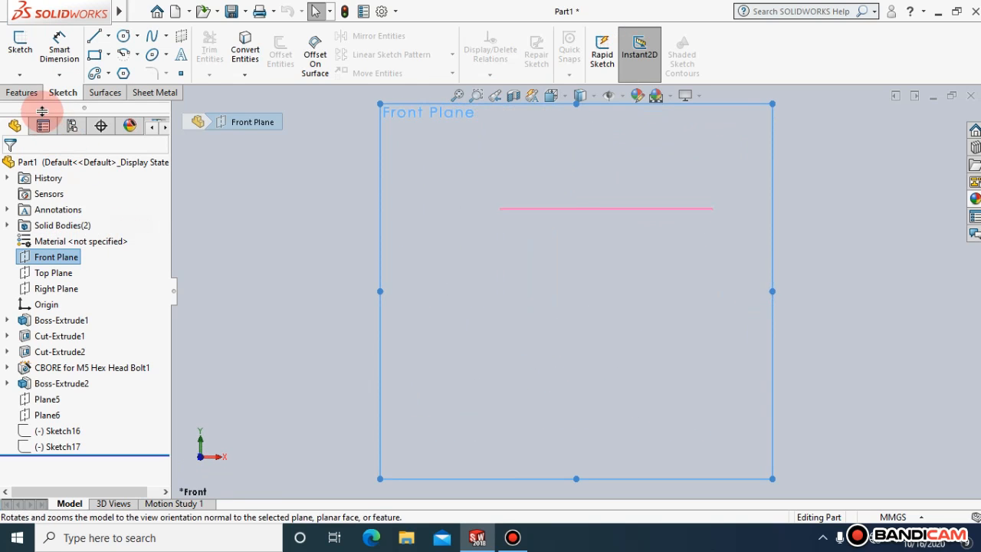
pyautogui.click(23, 93)
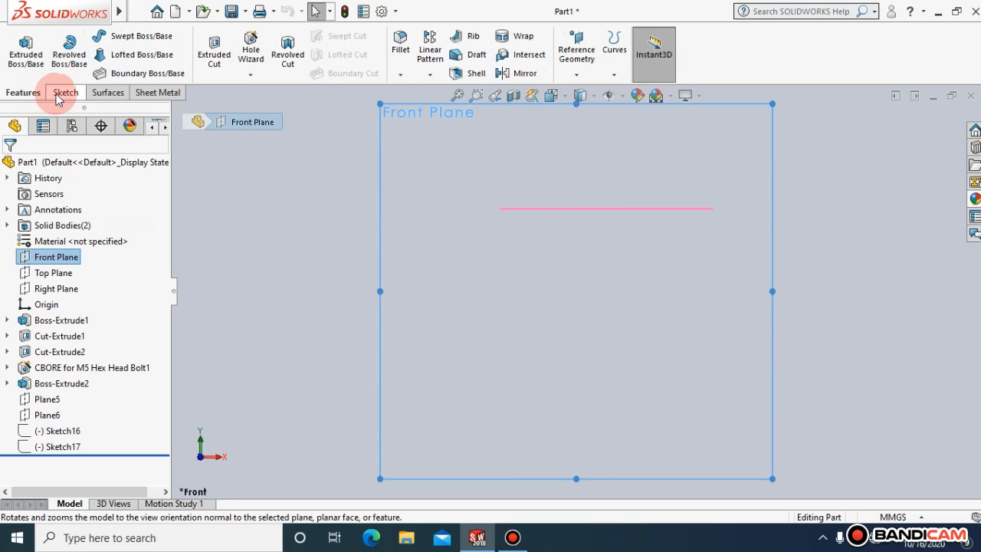
pyautogui.click(57, 94)
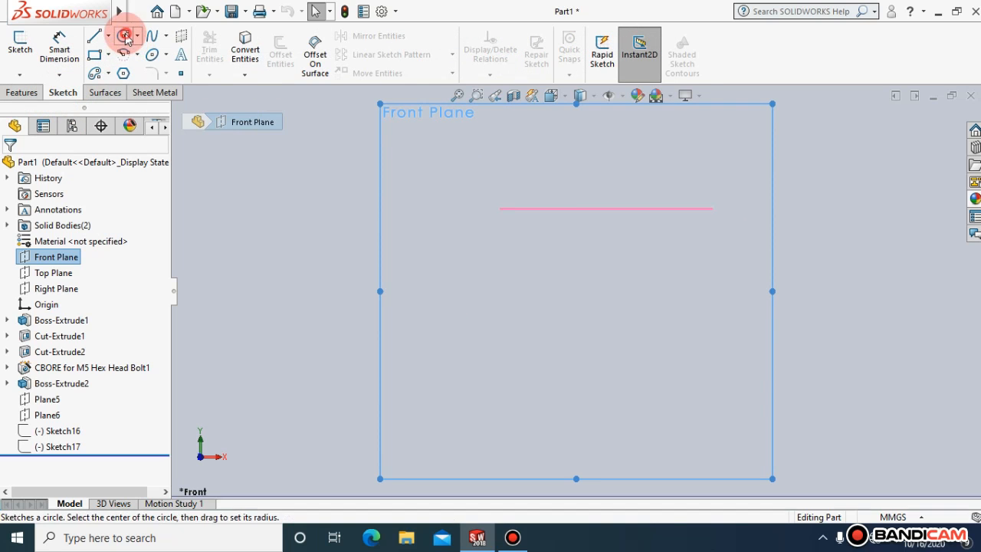
pyautogui.click(124, 35)
pyautogui.moveTo(519, 234); pyautogui.dragTo(630, 330)
# Dimension the circle's diameter and set it to 100 mm.
pyautogui.click(59, 47)
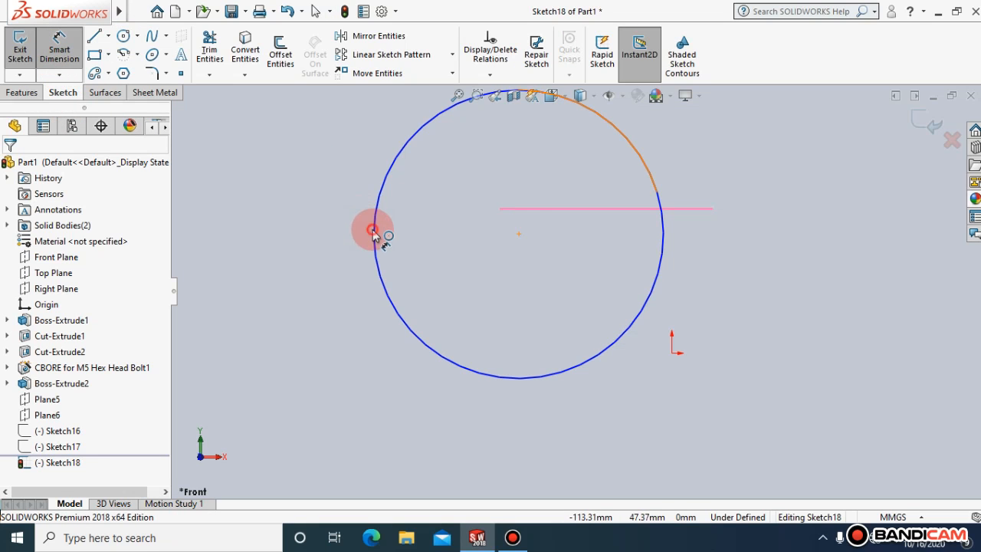
pyautogui.click(333, 227)
pyautogui.click(333, 223)
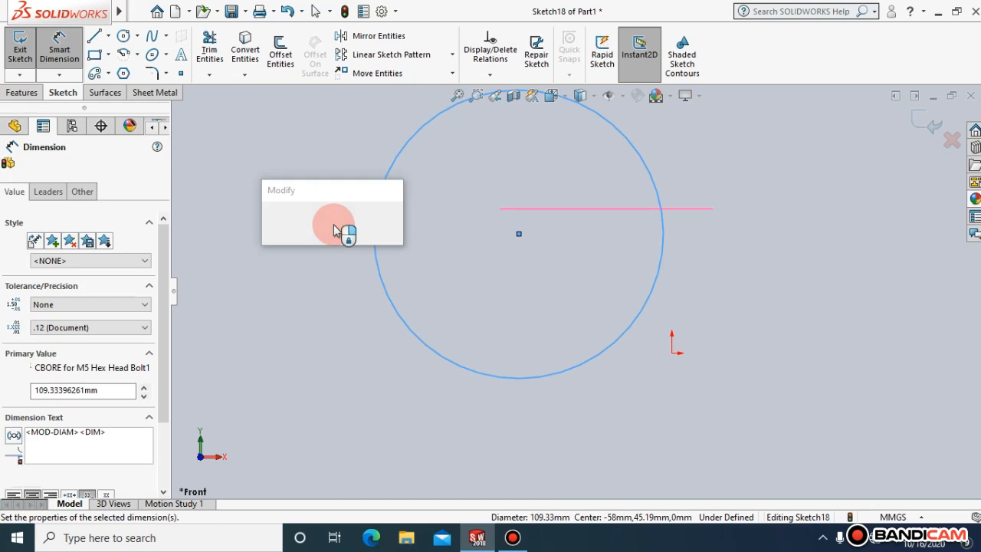
pyautogui.write('100')
pyautogui.press('Return')
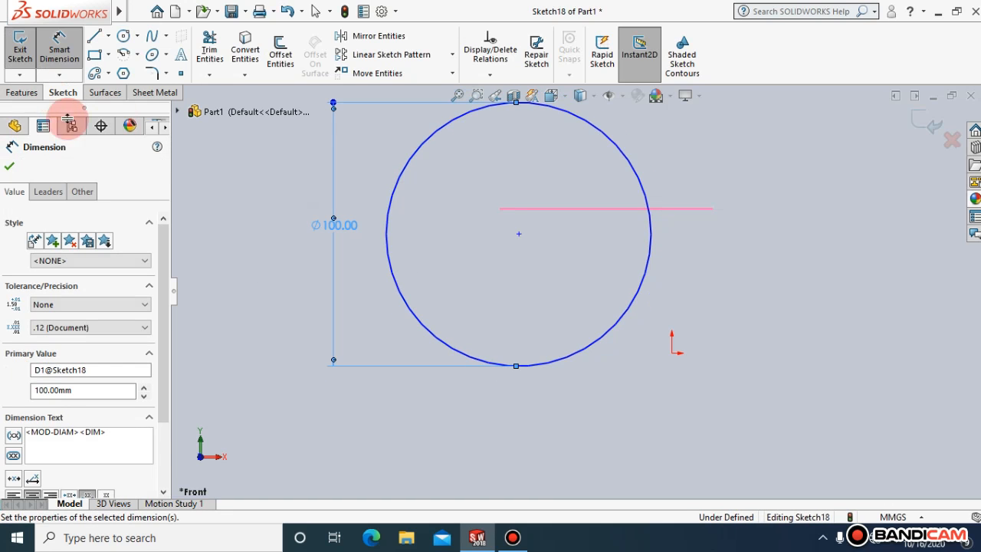
pyautogui.click(8, 168)
# Extrude the circle as a blind boss with a depth of 50 mm.
pyautogui.click(21, 92)
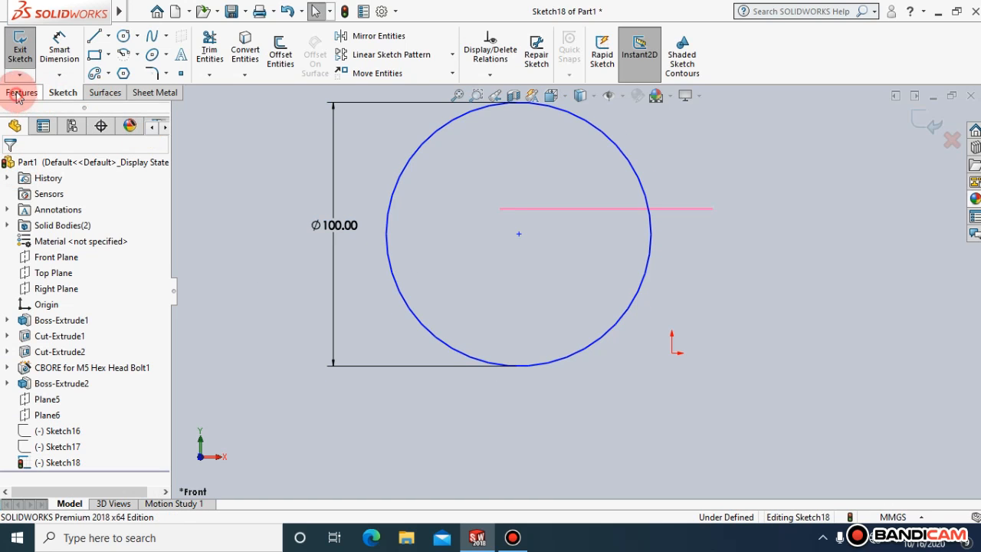
pyautogui.click(36, 77)
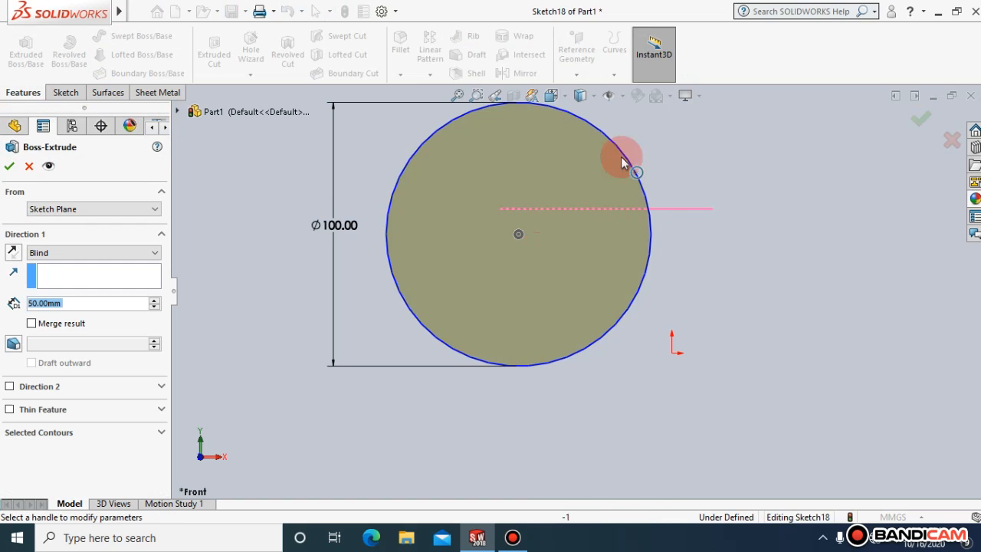
pyautogui.press('BackSpace')
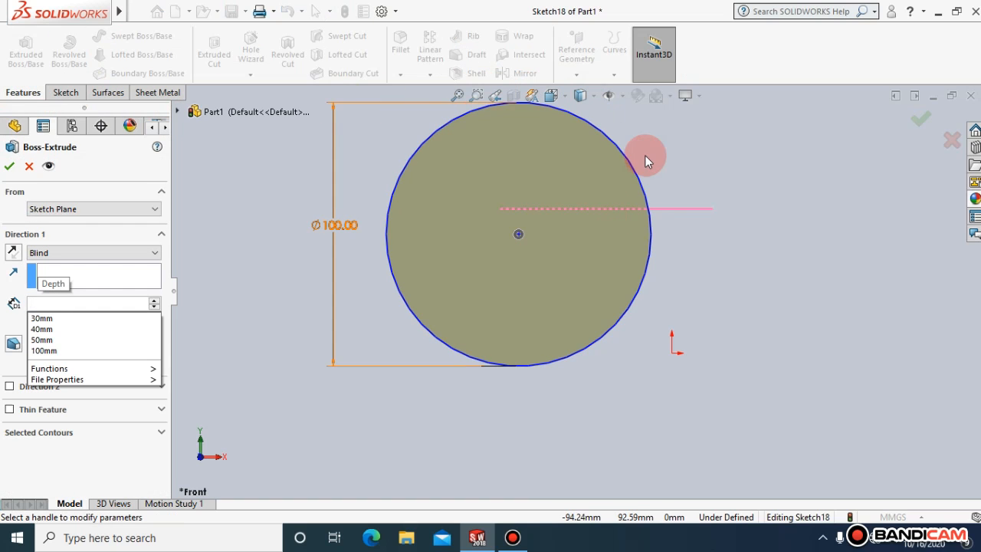
pyautogui.write('50')
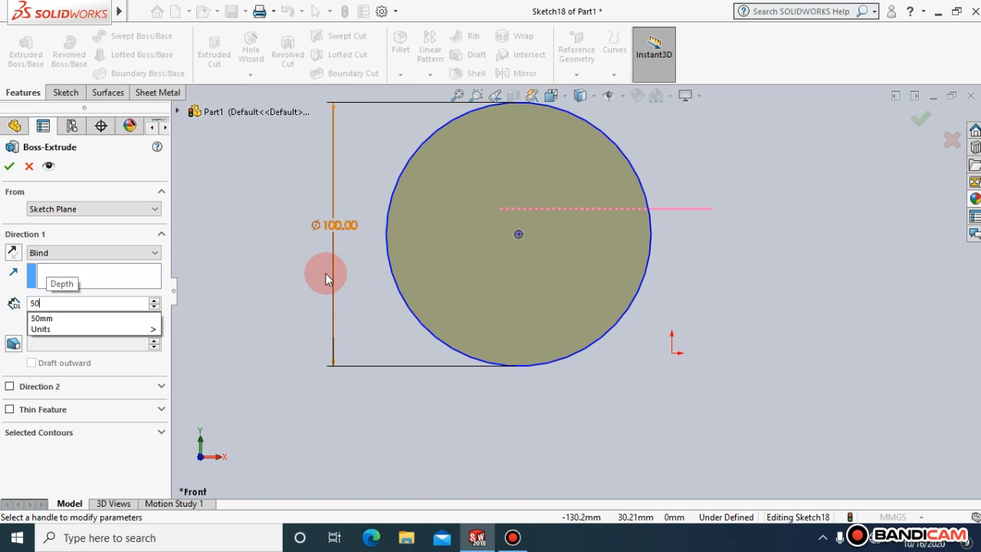
pyautogui.press('Return')
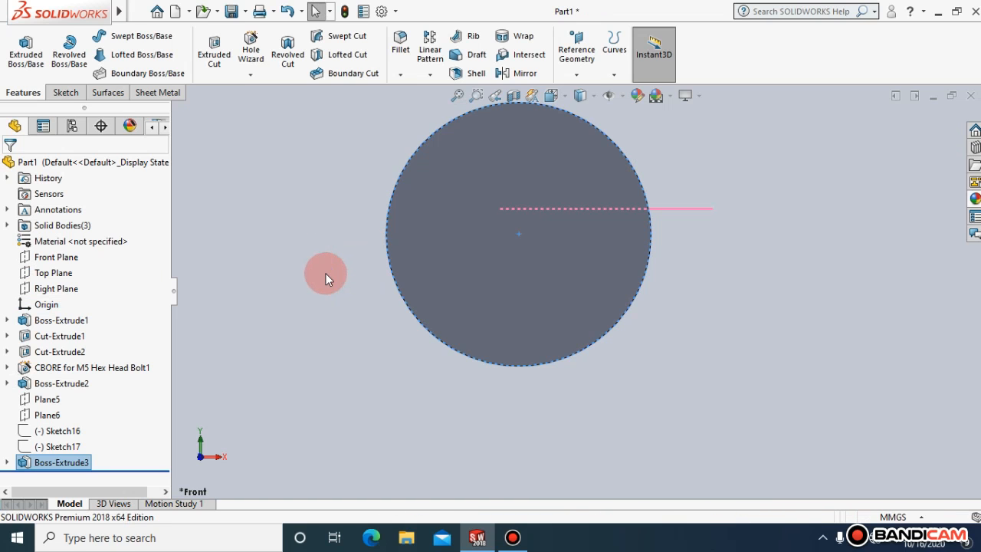
# Sketch a six-sided polygon near the centre of the disc's front face, with an inscribed circle about 53 mm in diameter.
pyautogui.click(566, 96)
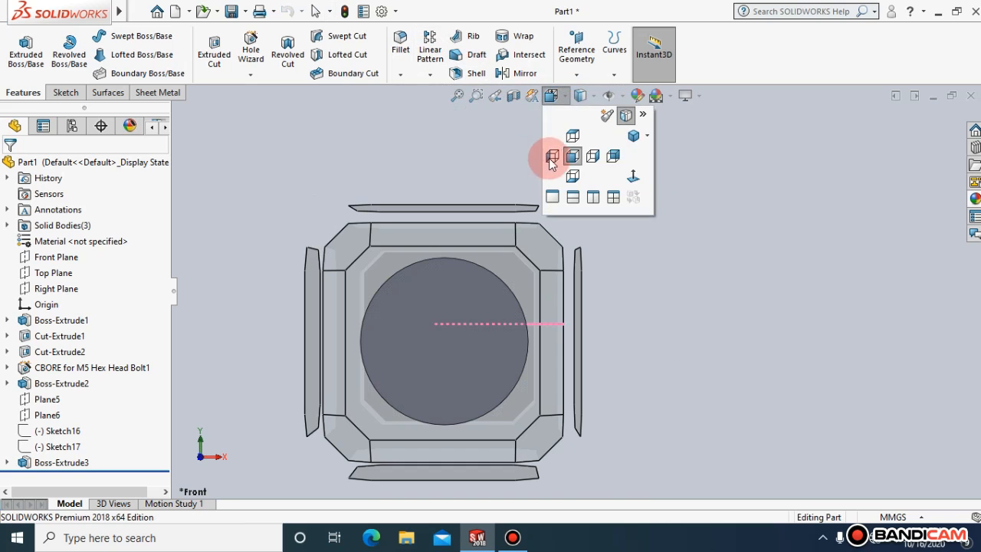
pyautogui.click(634, 136)
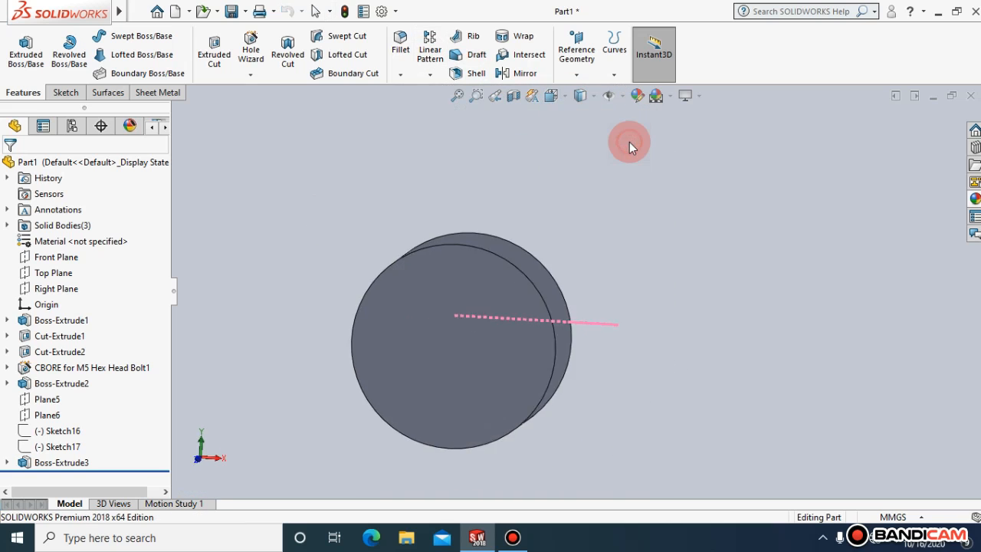
pyautogui.rightClick(727, 318)
pyautogui.click(754, 257)
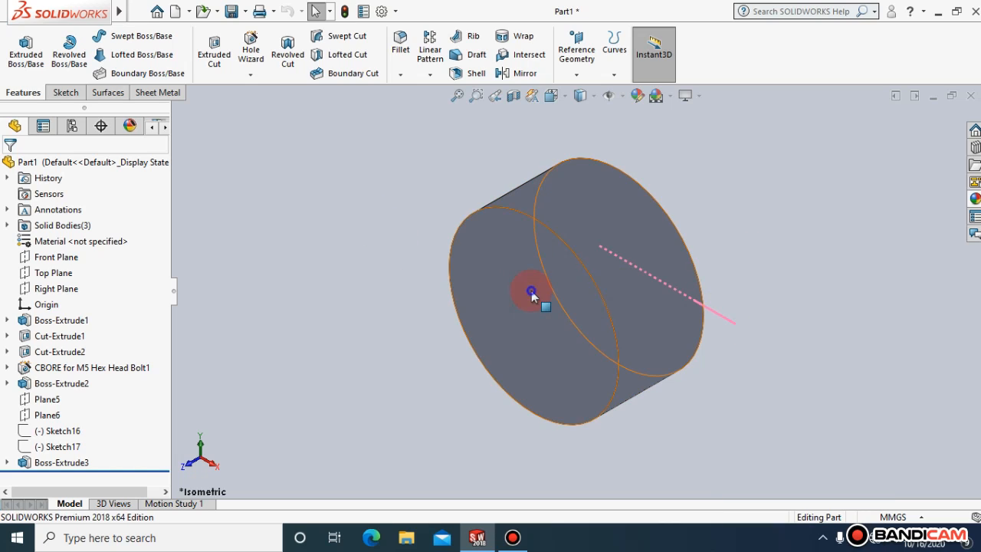
pyautogui.rightClick(562, 293)
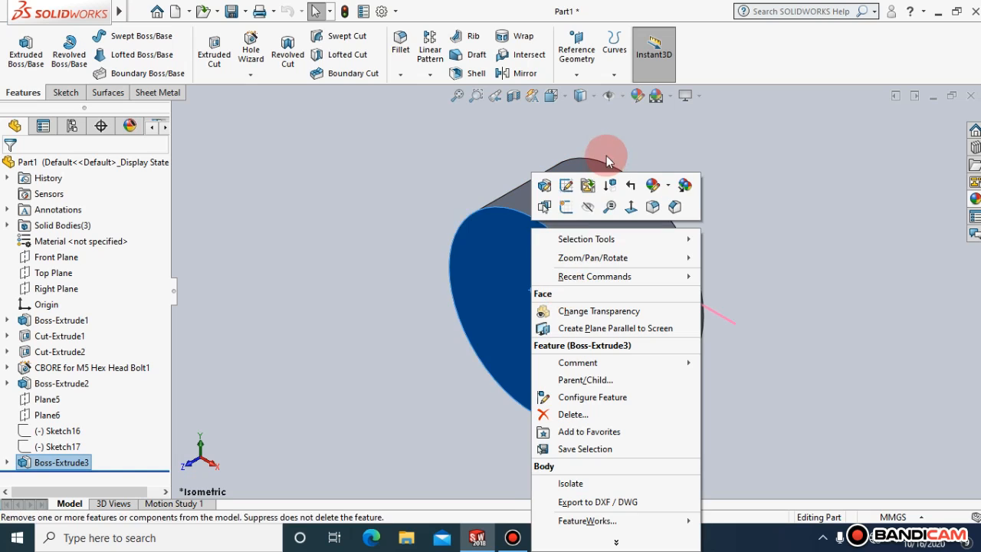
pyautogui.click(566, 208)
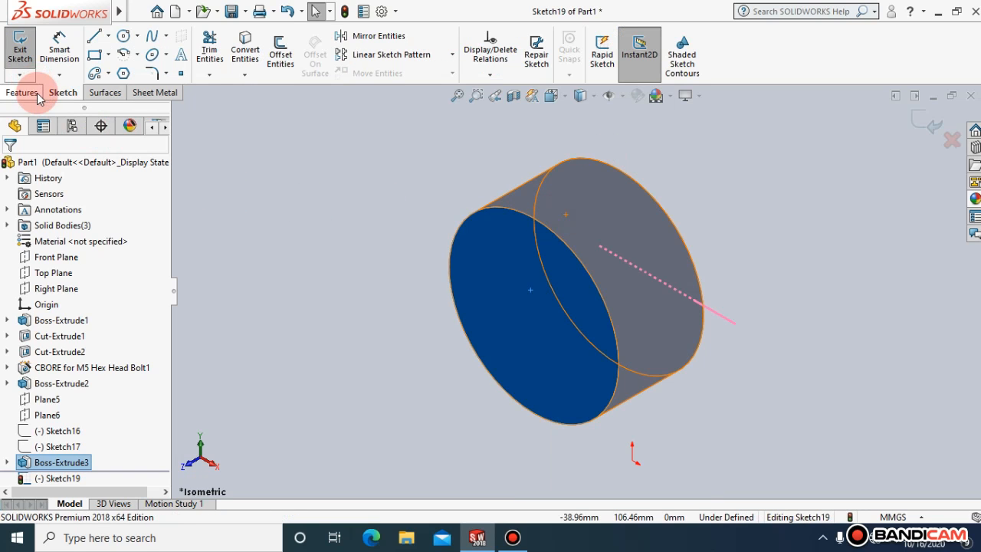
pyautogui.click(124, 73)
pyautogui.moveTo(581, 275); pyautogui.dragTo(656, 349)
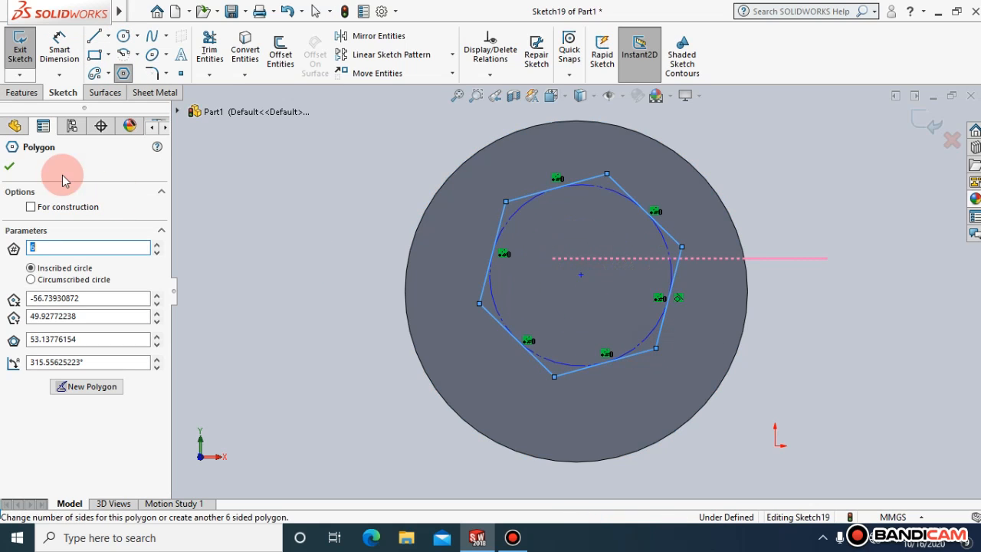
pyautogui.click(11, 167)
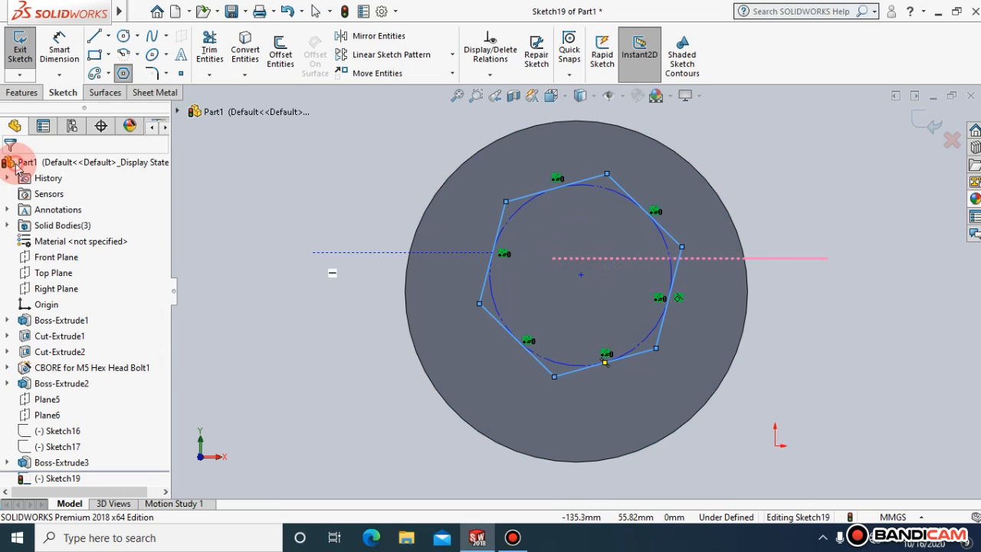
# Cut the hexagon through the disc from the sketch plane with the Through All - Both end condition.
pyautogui.click(22, 93)
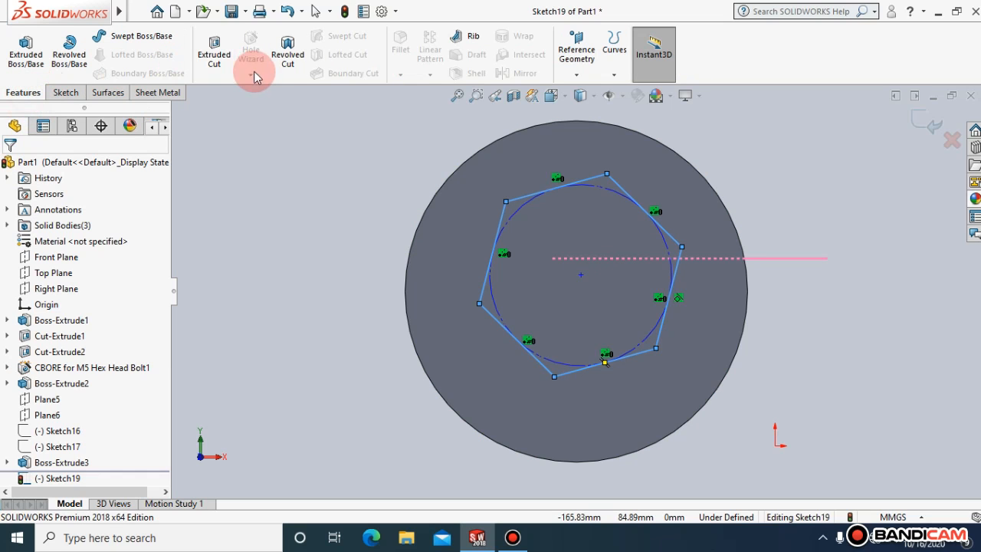
pyautogui.click(209, 65)
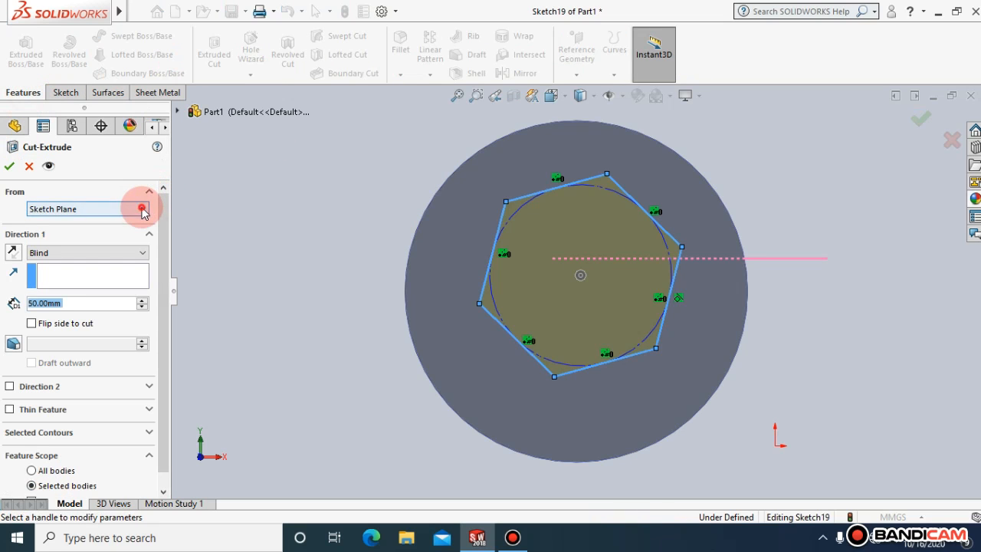
pyautogui.click(141, 208)
pyautogui.click(131, 224)
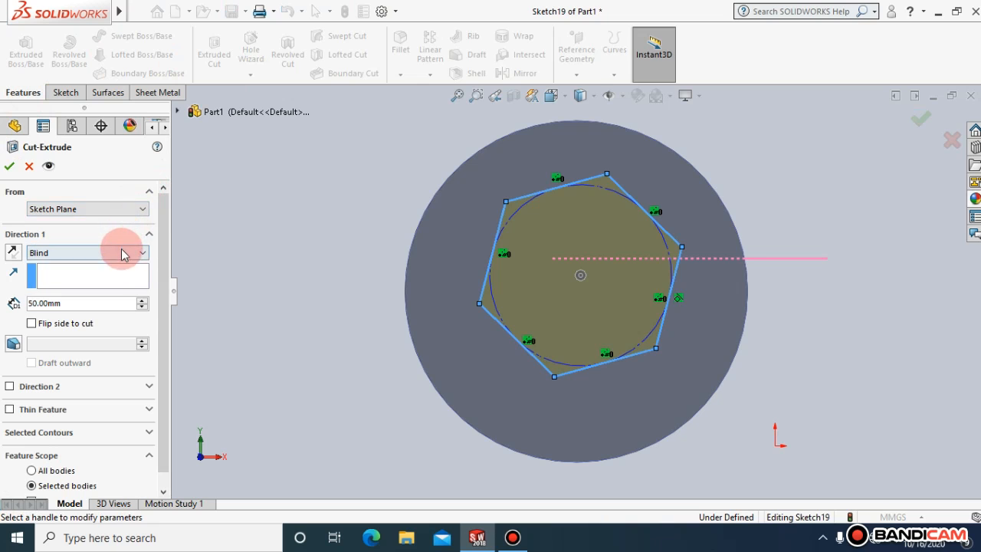
pyautogui.click(129, 252)
pyautogui.click(118, 277)
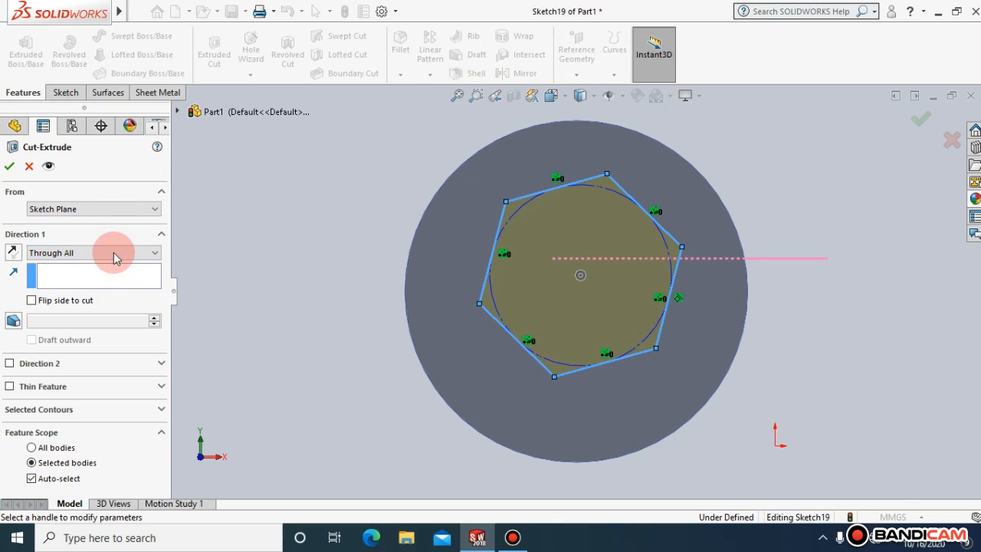
pyautogui.click(114, 255)
pyautogui.click(114, 285)
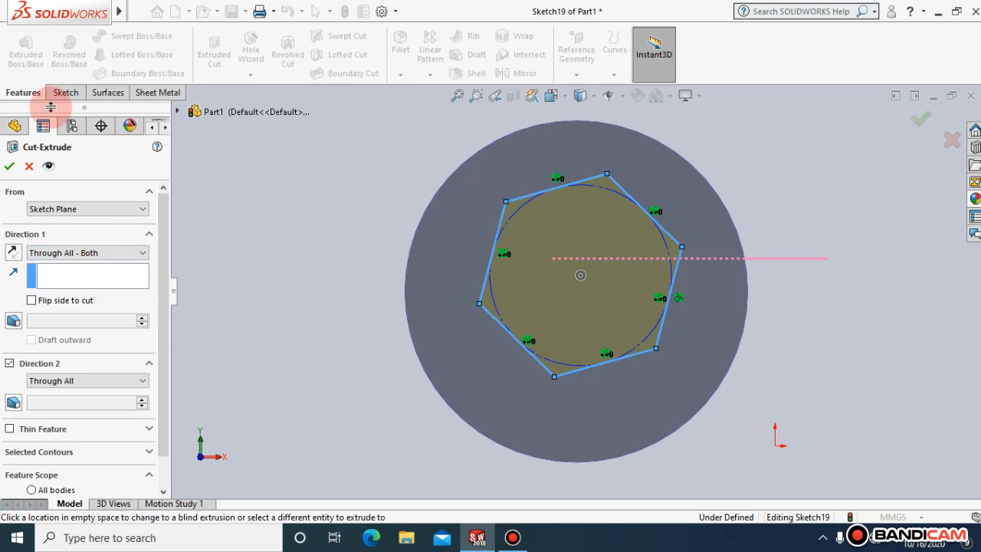
pyautogui.click(10, 167)
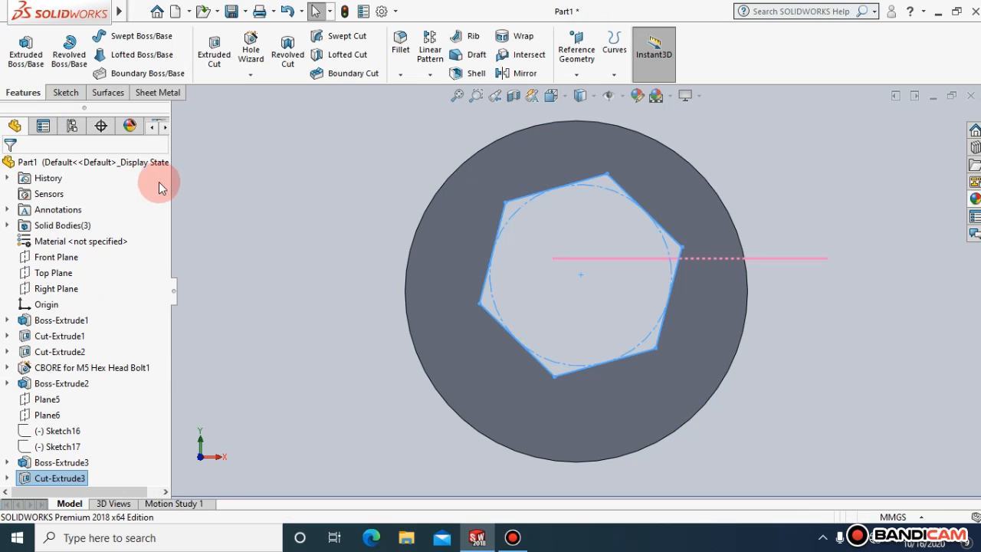
# Hide the disc body with the hexagonal cut.
pyautogui.click(299, 225)
pyautogui.click(689, 219)
pyautogui.click(550, 97)
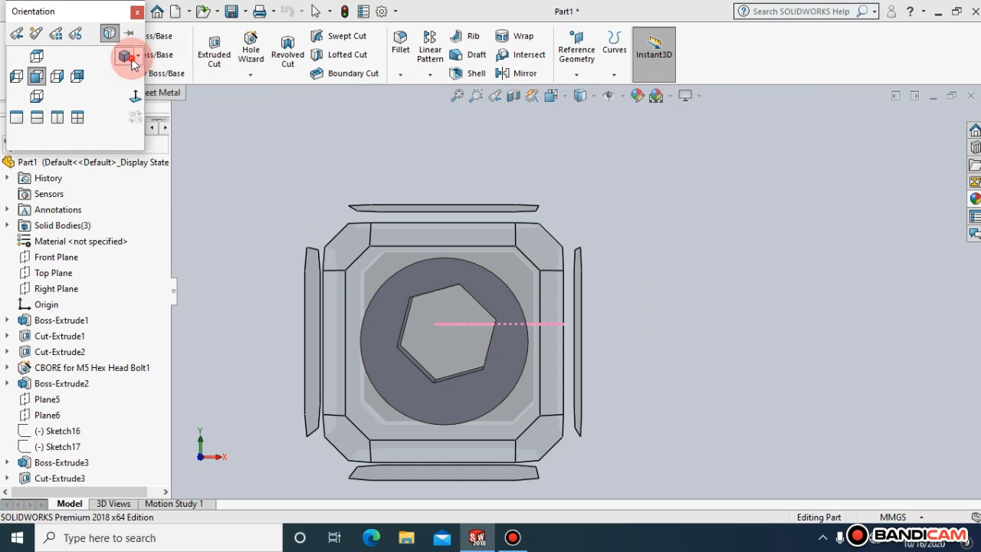
pyautogui.click(136, 58)
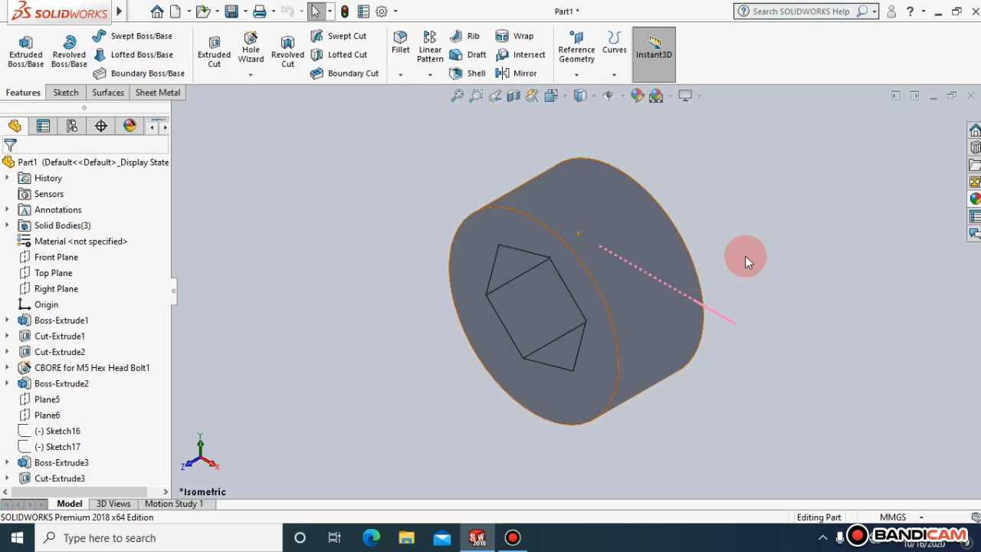
pyautogui.rightClick(558, 233)
pyautogui.click(592, 209)
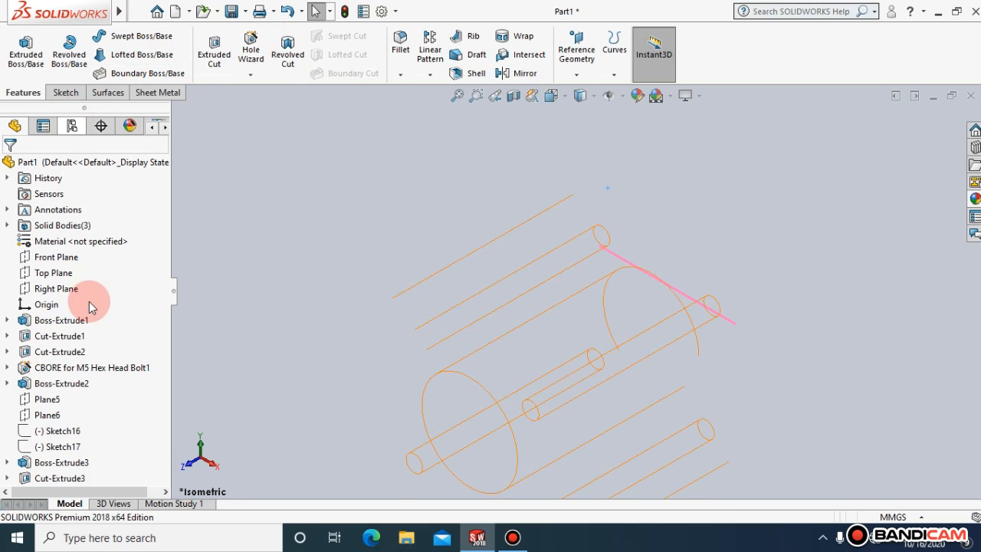
# Sketch a corner rectangle on the Front Plane, drawn from above and left of the pink line to just past the origin.
pyautogui.click(51, 260)
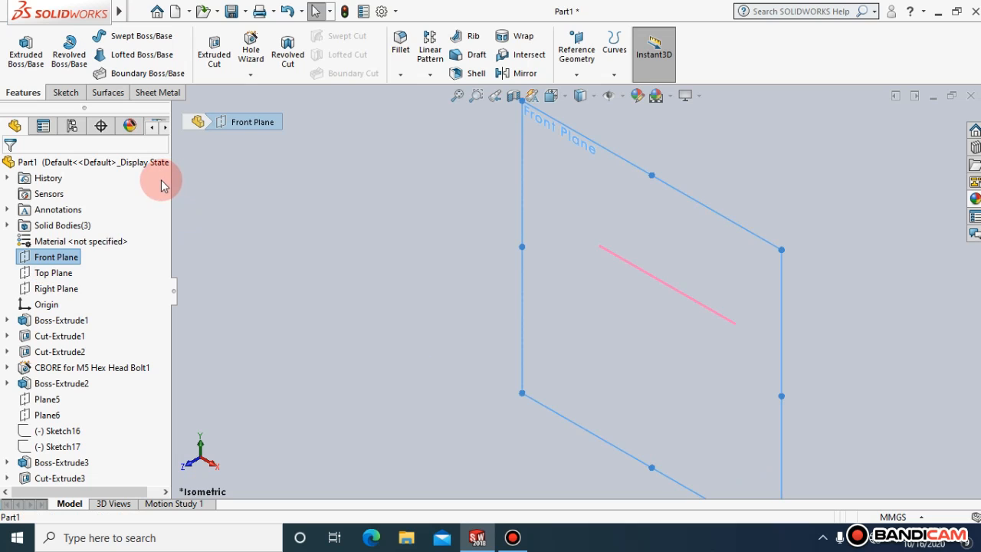
pyautogui.rightClick(607, 156)
pyautogui.click(637, 131)
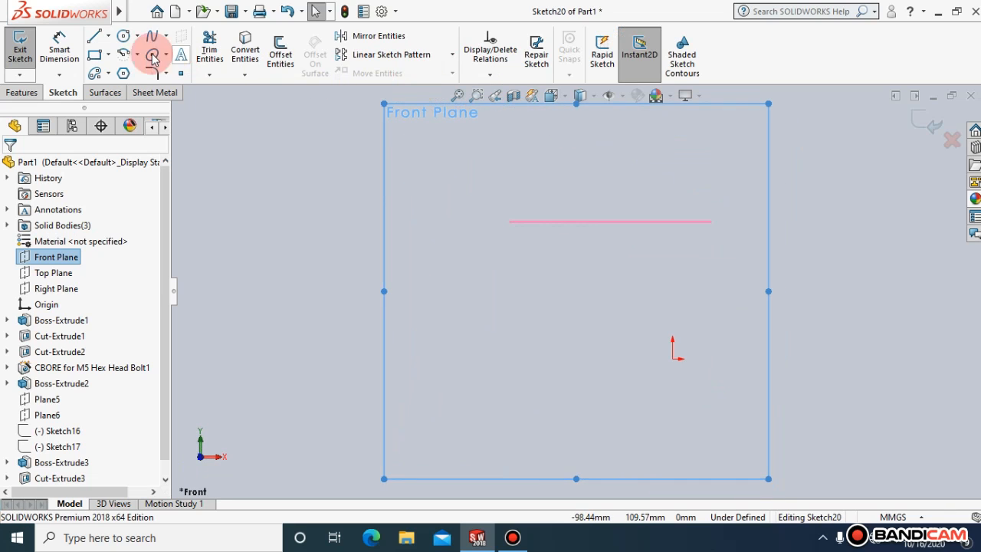
pyautogui.click(100, 62)
pyautogui.click(427, 175)
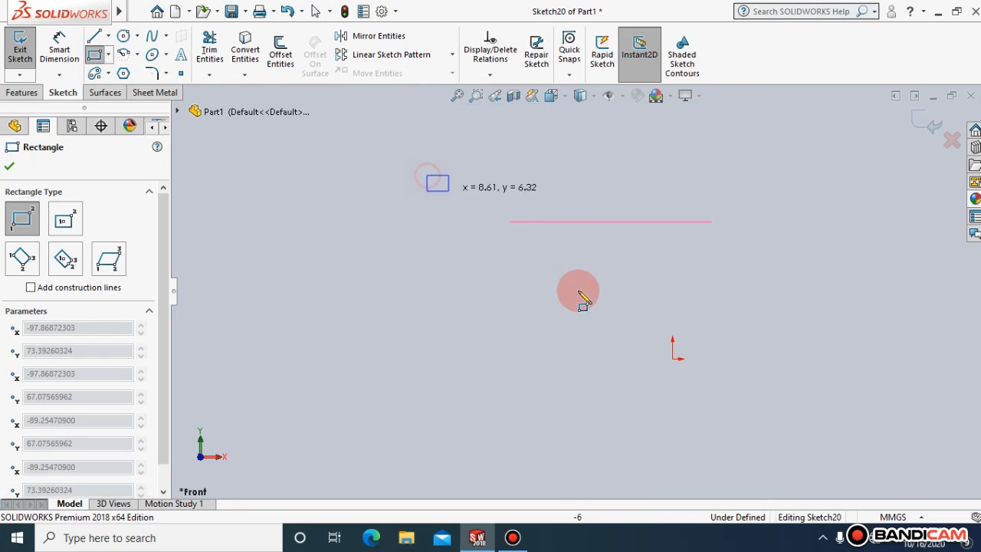
pyautogui.click(702, 404)
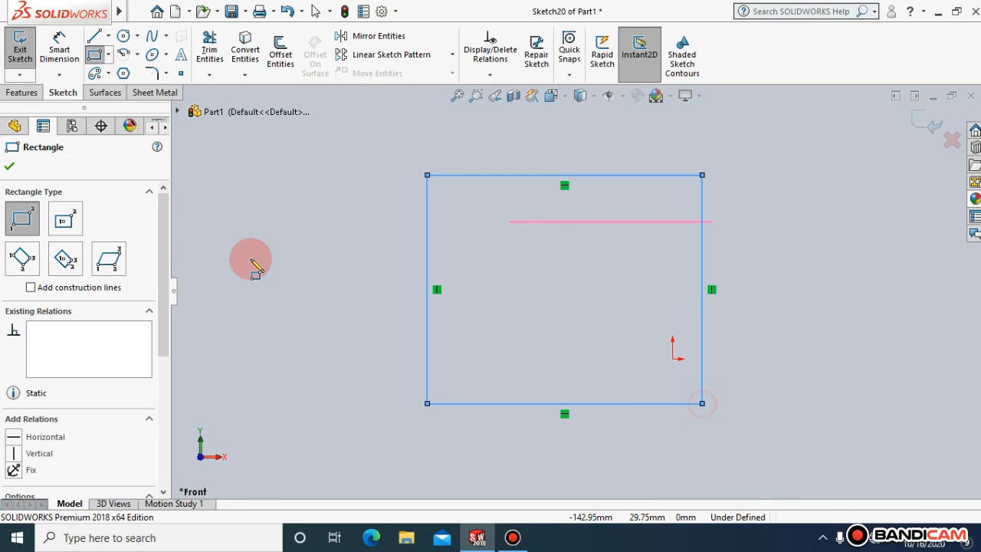
pyautogui.click(9, 169)
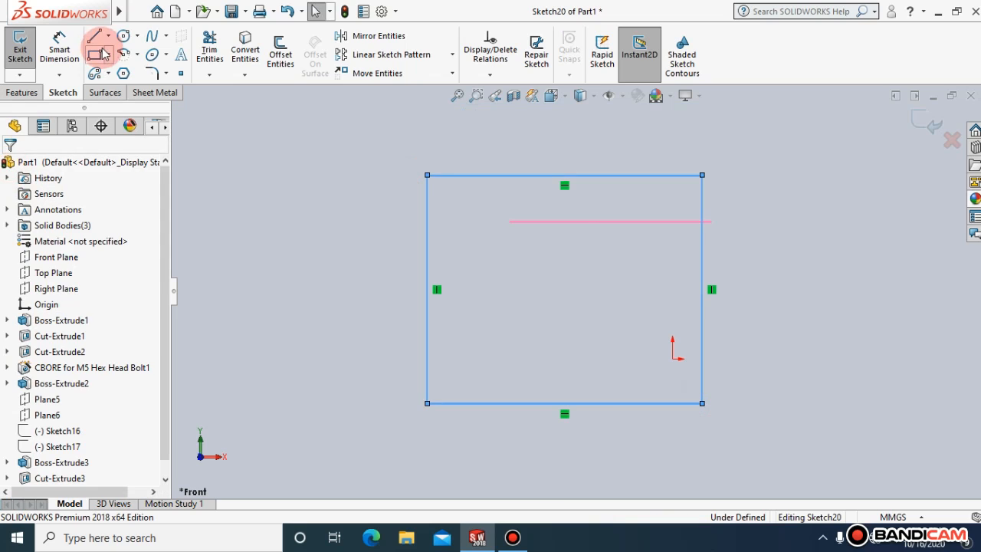
pyautogui.click(249, 79)
pyautogui.click(230, 131)
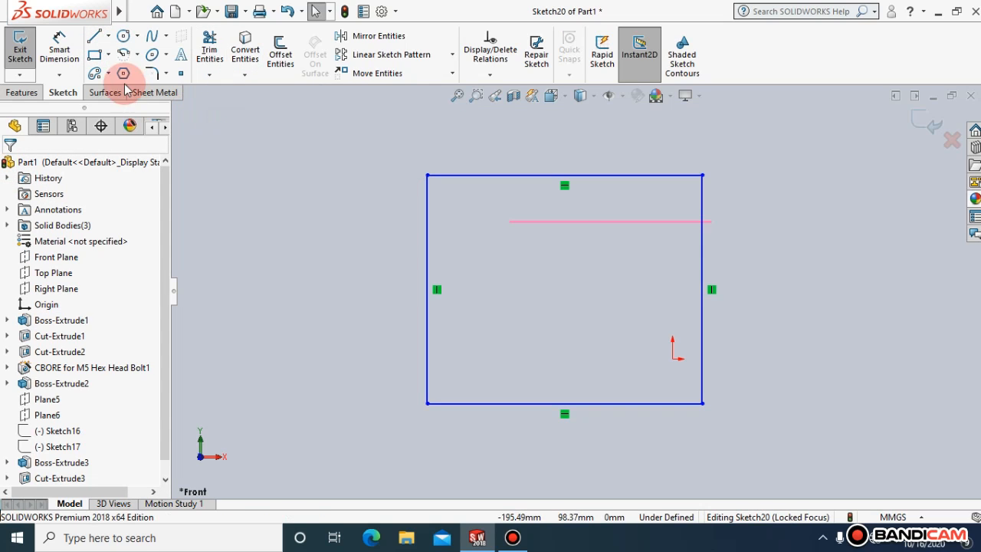
# Extrude the rectangle as a blind boss with a depth of 50 mm and show it in isometric view.
pyautogui.click(22, 92)
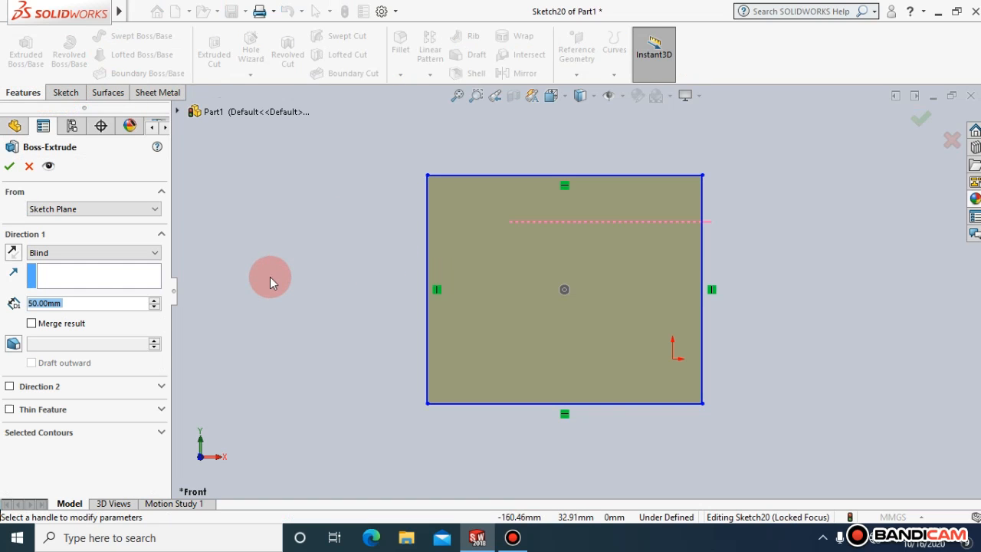
pyautogui.click(9, 165)
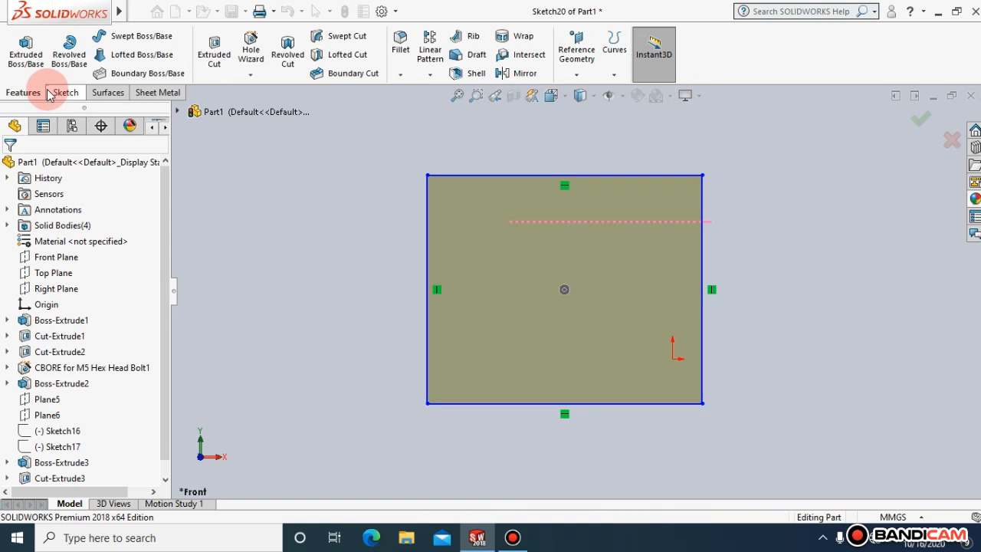
pyautogui.press('space')
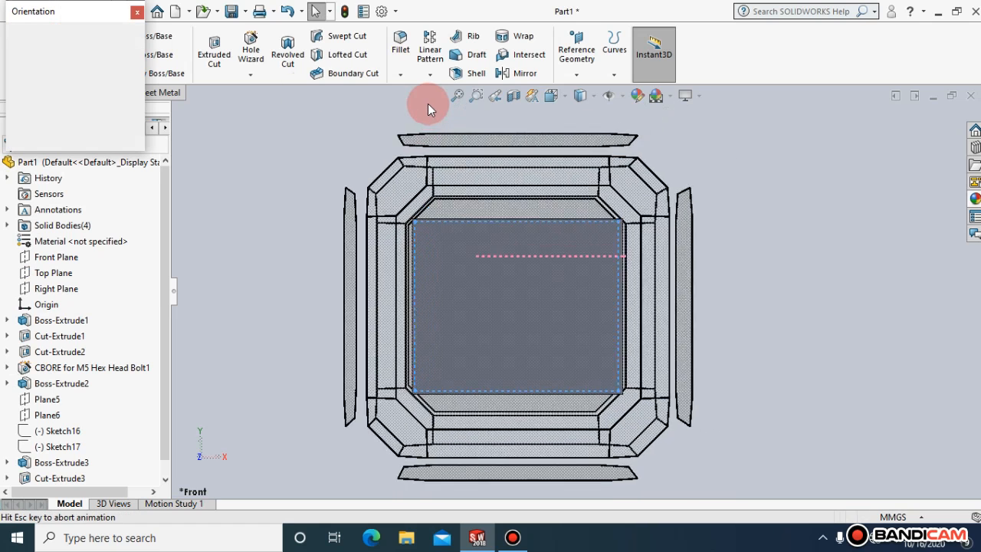
pyautogui.click(128, 62)
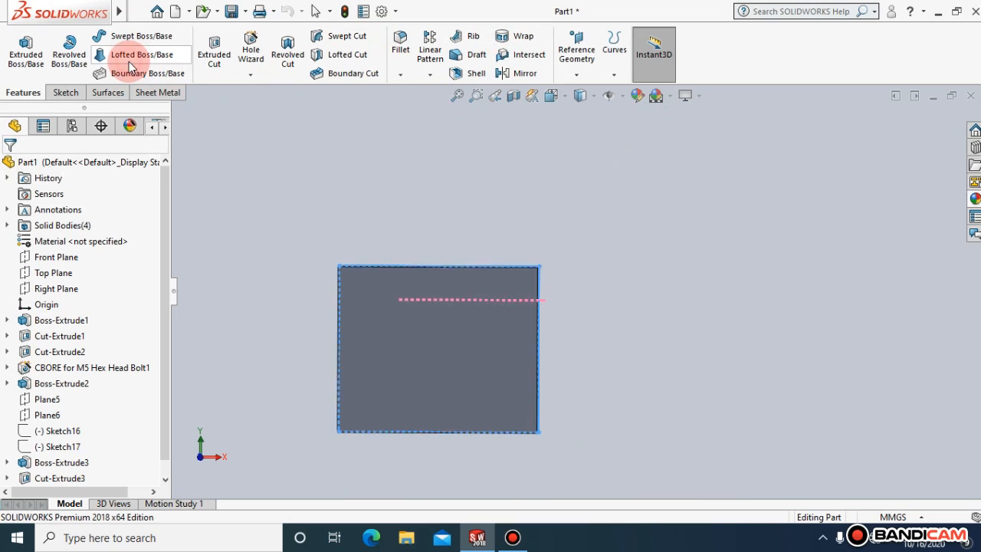
# Start a Hole Wizard hole and place its position point near the centre of the block's front face.
pyautogui.click(61, 95)
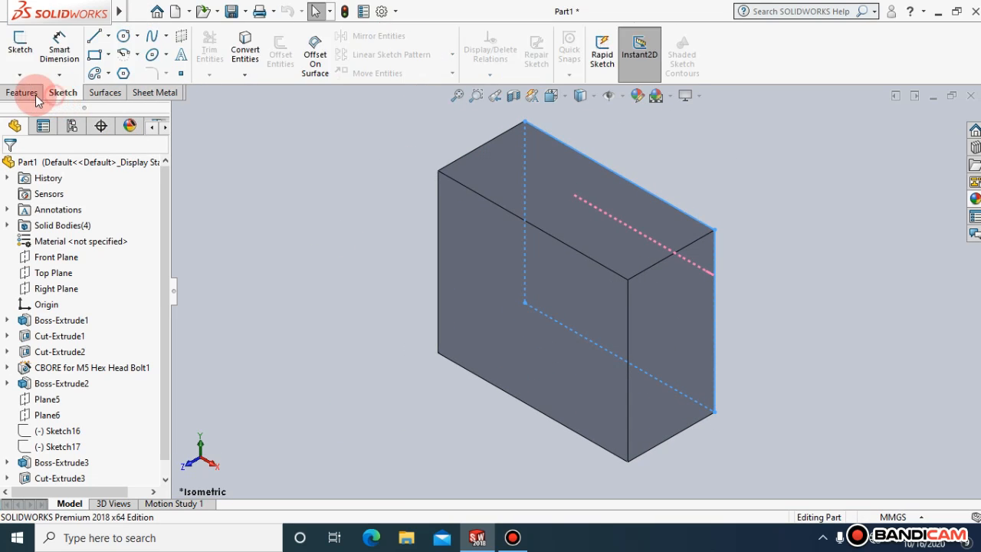
pyautogui.click(31, 93)
pyautogui.click(251, 75)
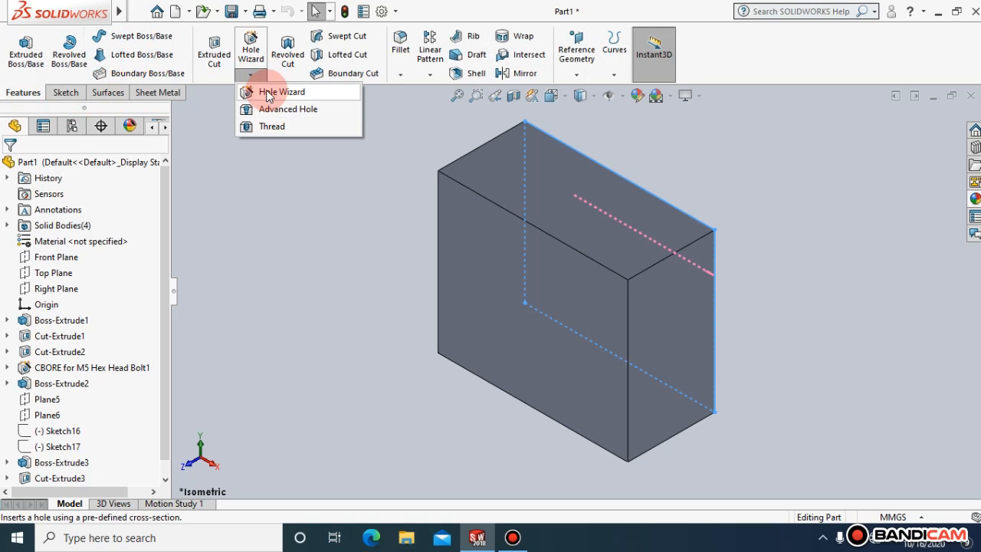
pyautogui.click(270, 93)
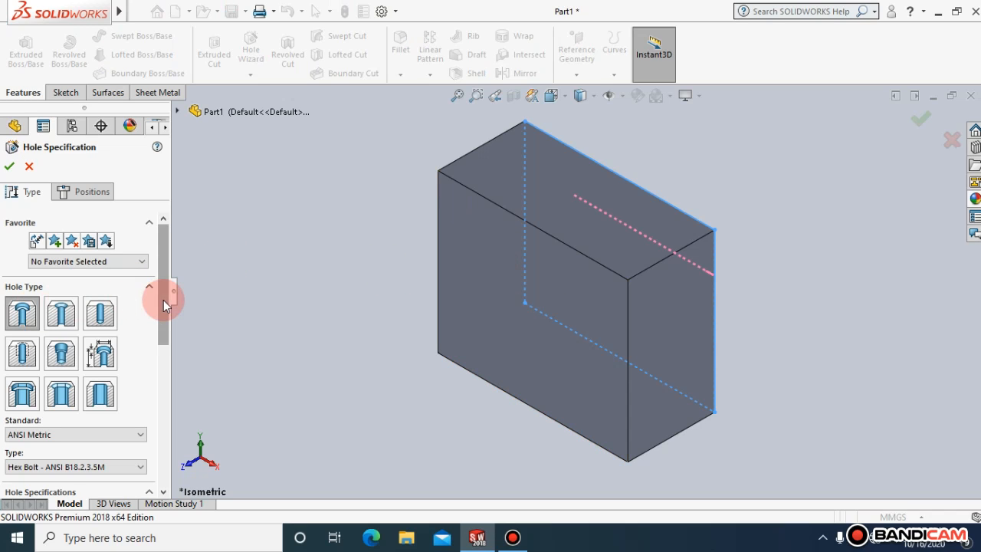
pyautogui.moveTo(163, 300); pyautogui.dragTo(165, 314)
pyautogui.click(99, 191)
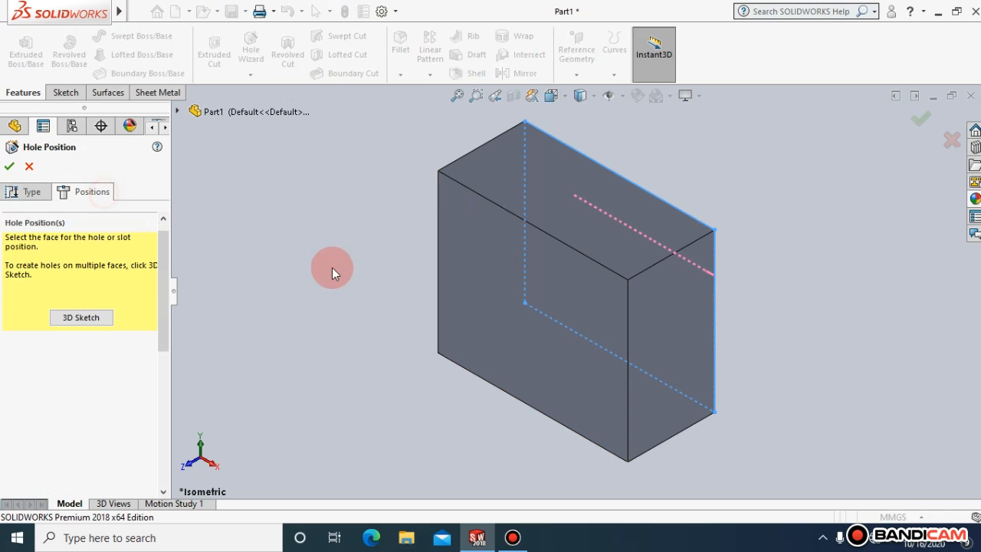
pyautogui.click(532, 290)
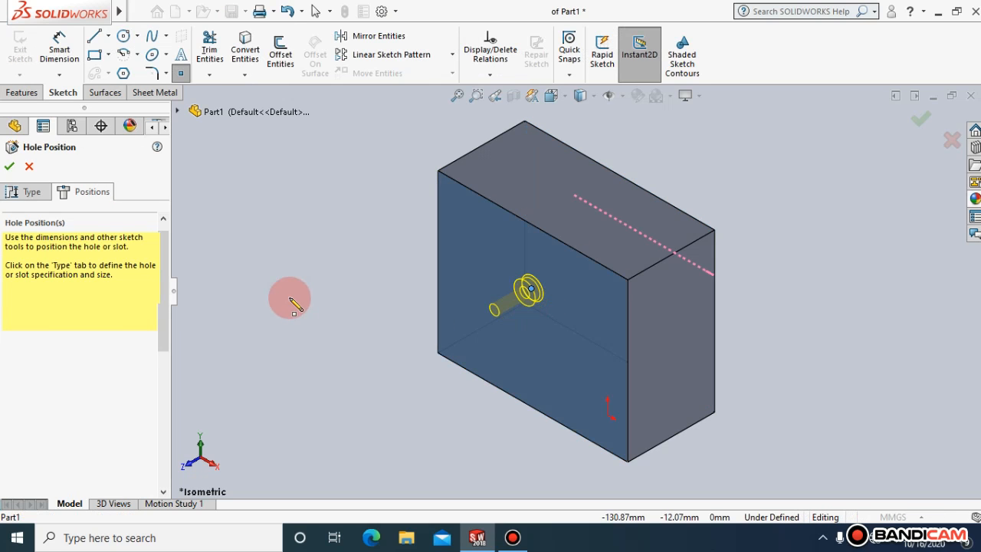
# Make the hole a countersink for an M5 ANSI Metric flat head screw, reverse its blind direction and finish the hole.
pyautogui.click(36, 188)
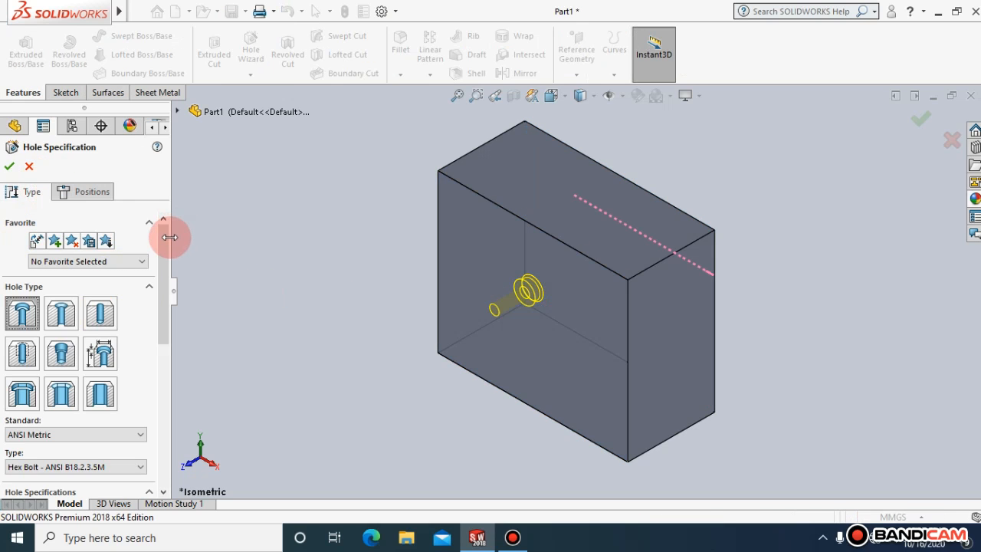
pyautogui.scroll(-2, 159, 246)
pyautogui.moveTo(159, 246); pyautogui.dragTo(160, 265)
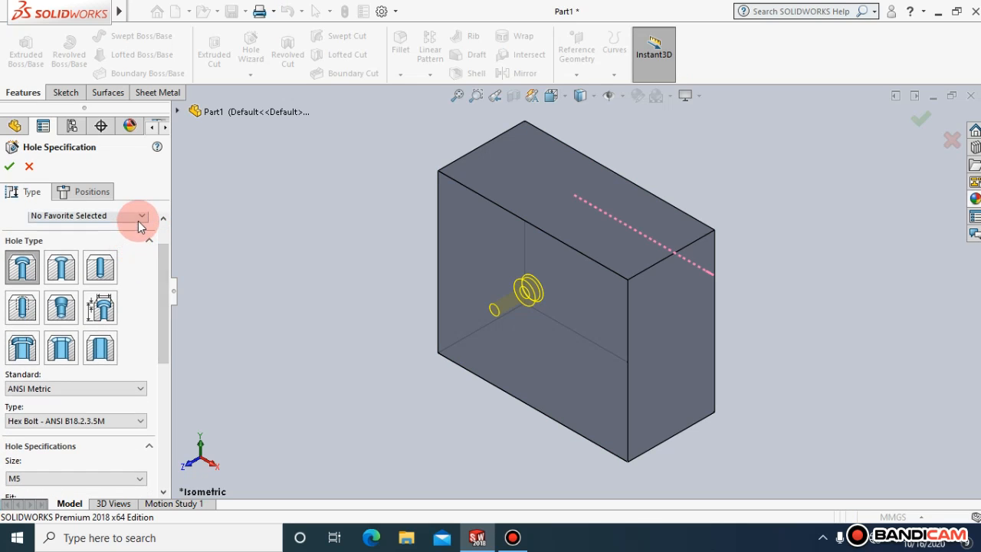
pyautogui.click(139, 220)
pyautogui.click(133, 227)
pyautogui.scroll(-1, 164, 258)
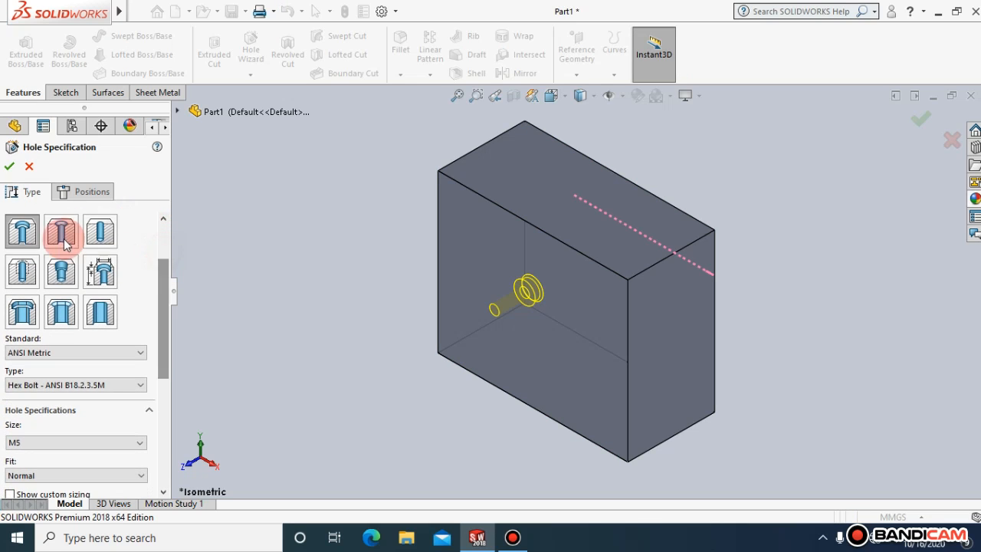
pyautogui.click(61, 232)
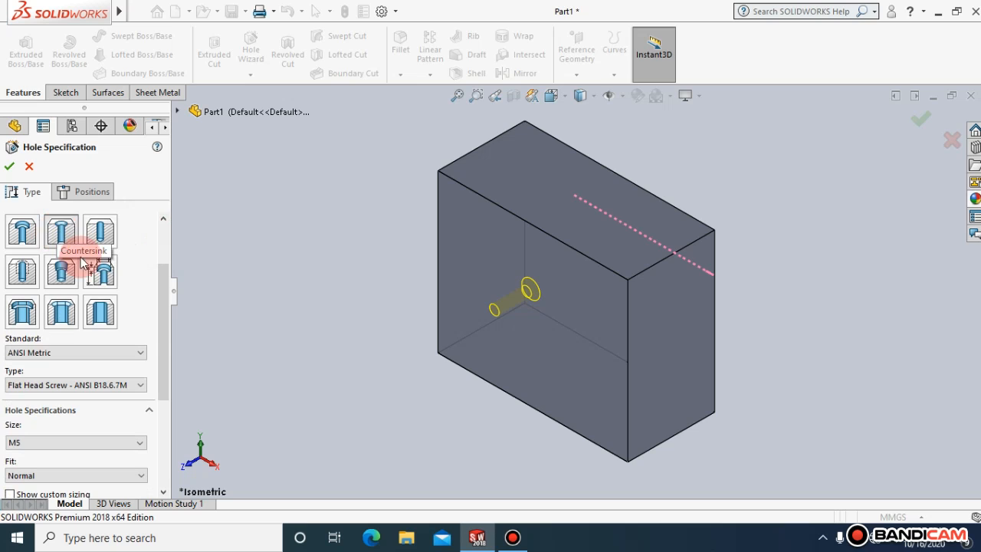
pyautogui.moveTo(160, 332); pyautogui.dragTo(170, 437)
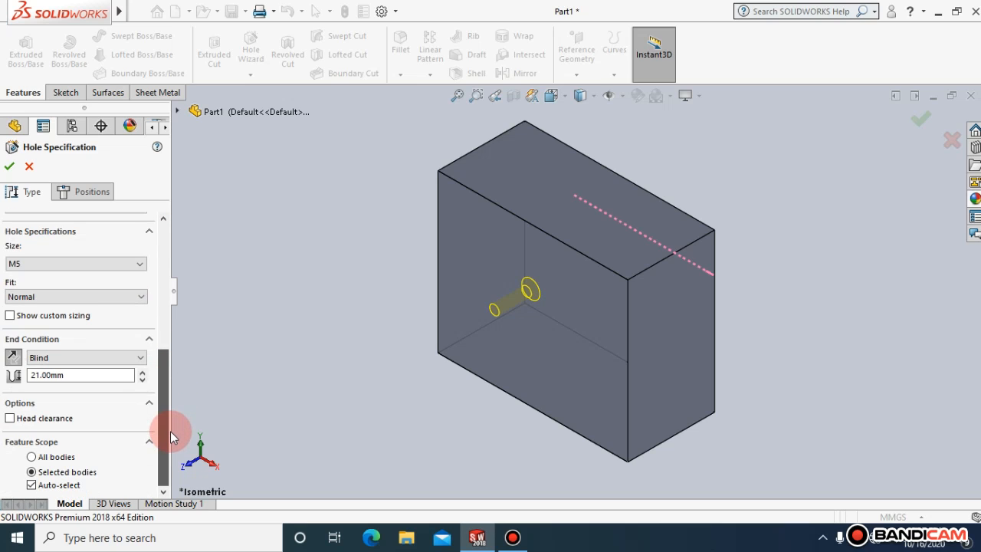
pyautogui.click(15, 360)
pyautogui.click(10, 167)
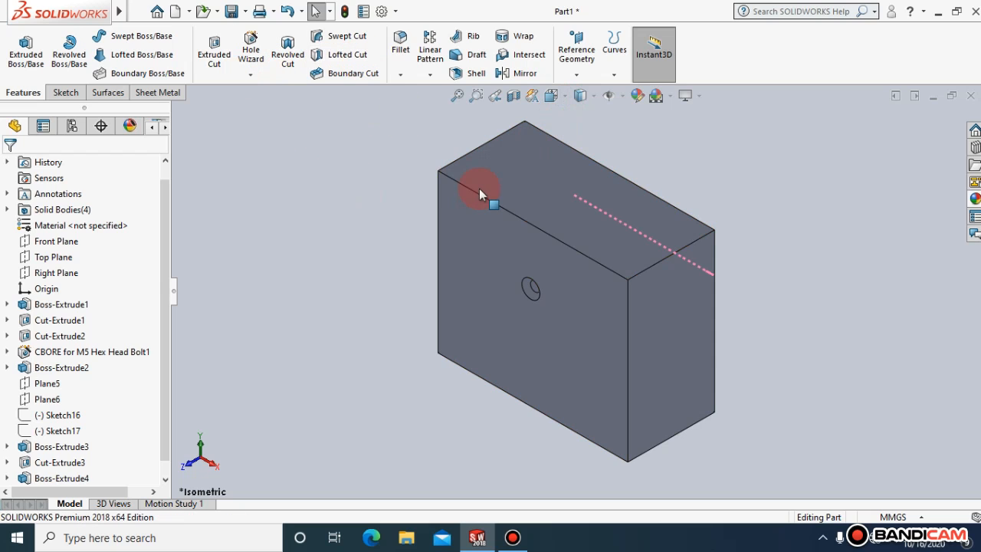
pyautogui.rightClick(491, 232)
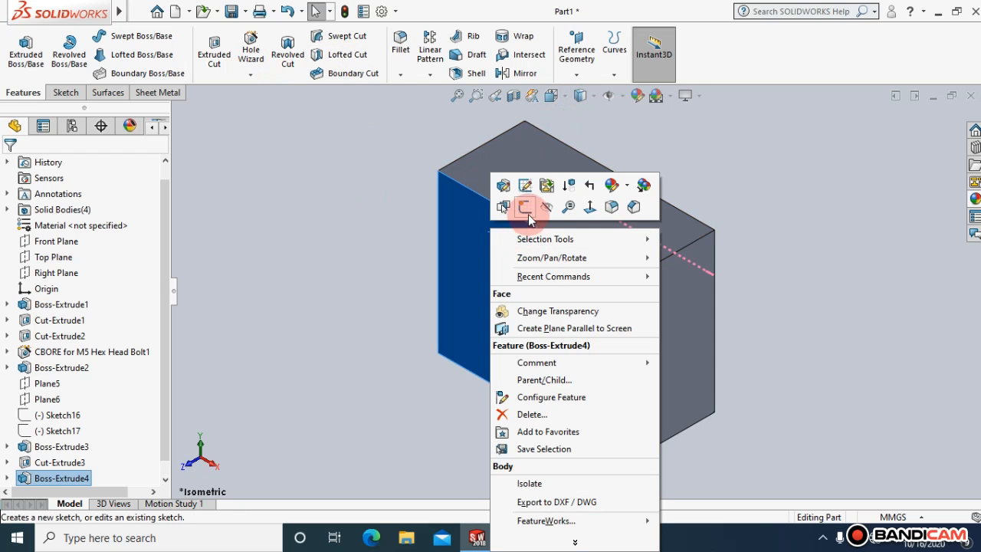
pyautogui.click(528, 214)
pyautogui.rightClick(528, 214)
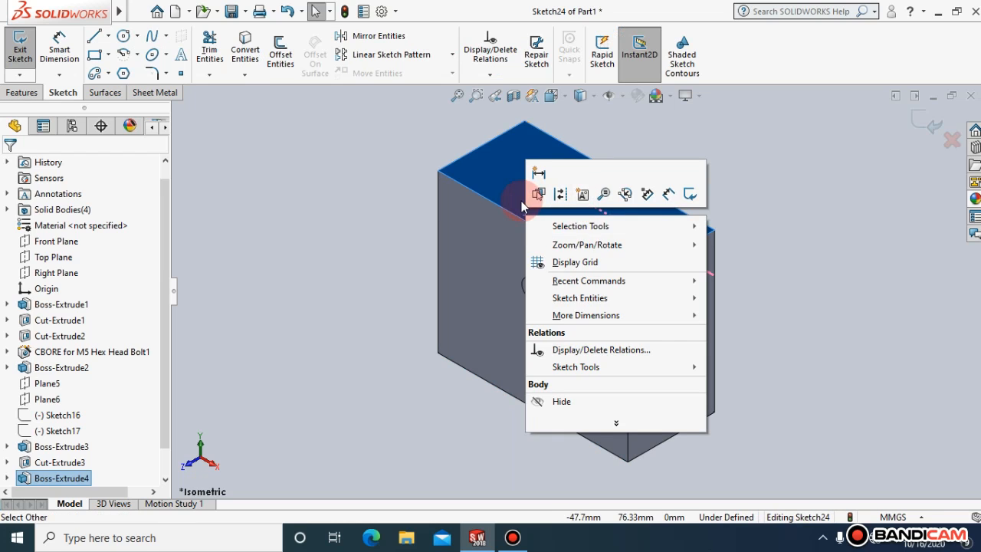
pyautogui.click(522, 201)
pyautogui.doubleClick(522, 201)
# Hide the block body with the countersunk hole.
pyautogui.rightClick(521, 201)
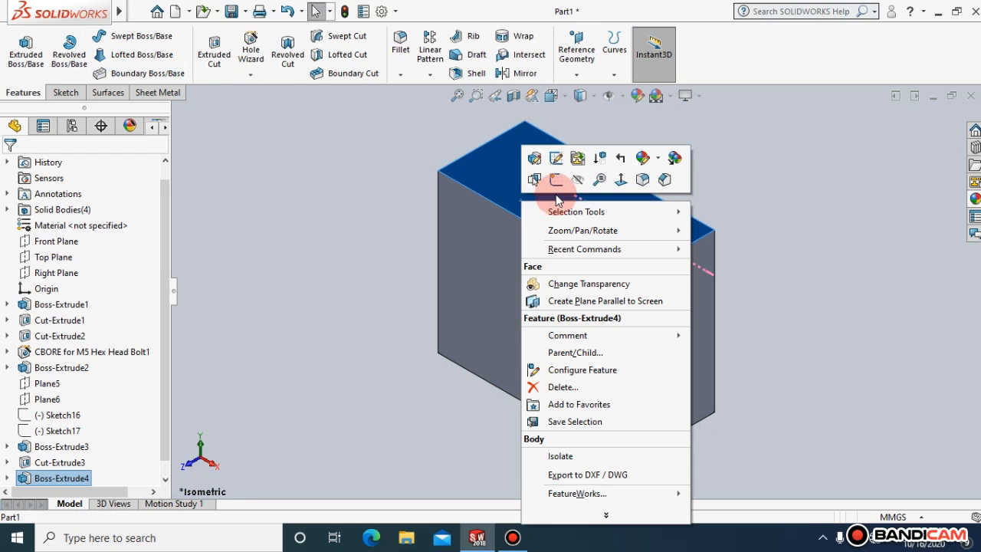
pyautogui.click(575, 186)
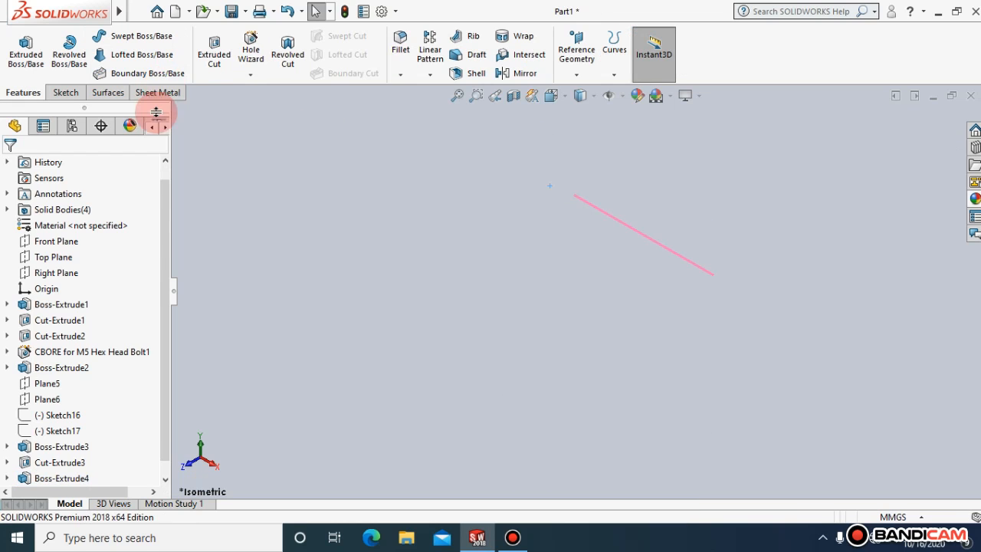
# Sketch a circle about 100 mm in diameter on the Front Plane, above and to the left of the origin.
pyautogui.click(76, 241)
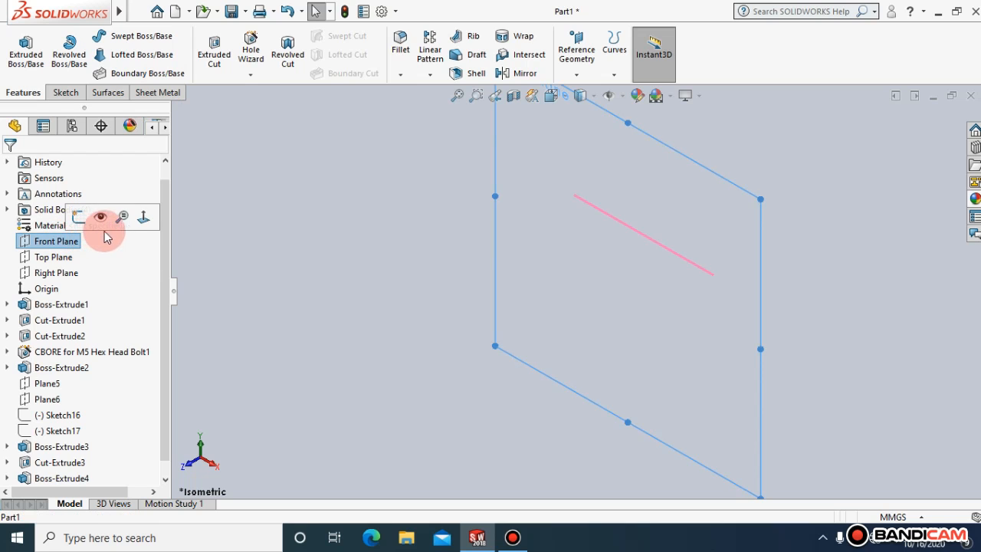
pyautogui.click(142, 221)
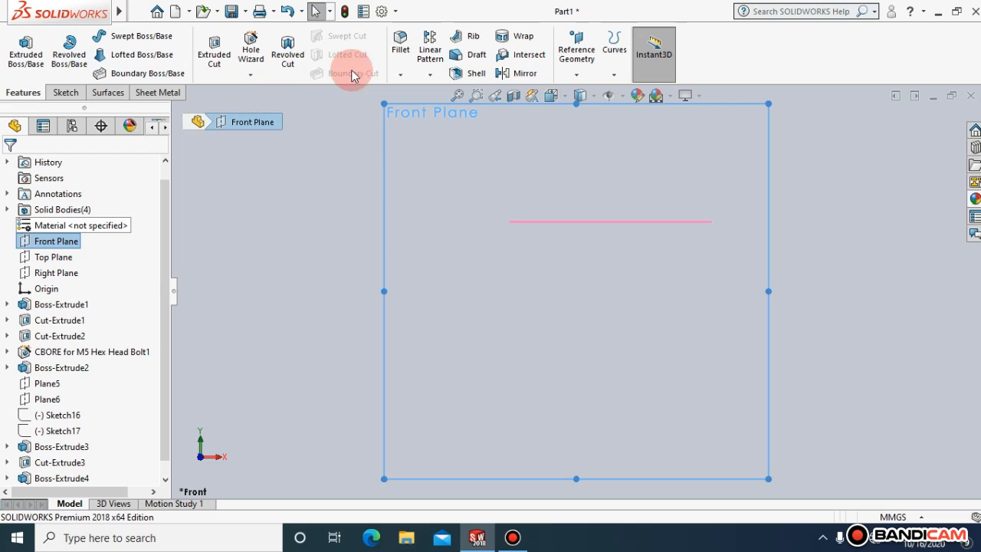
pyautogui.click(67, 92)
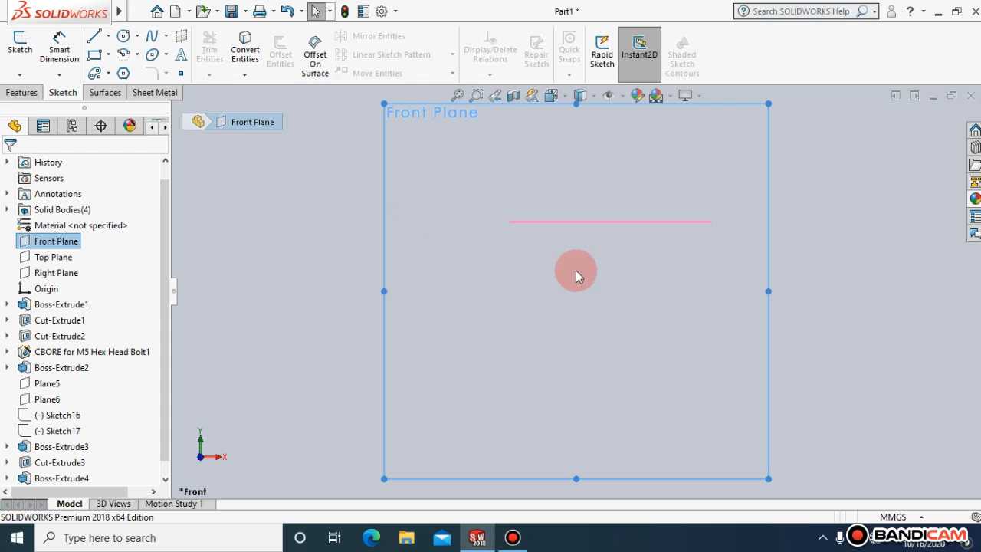
pyautogui.click(123, 36)
pyautogui.click(544, 238)
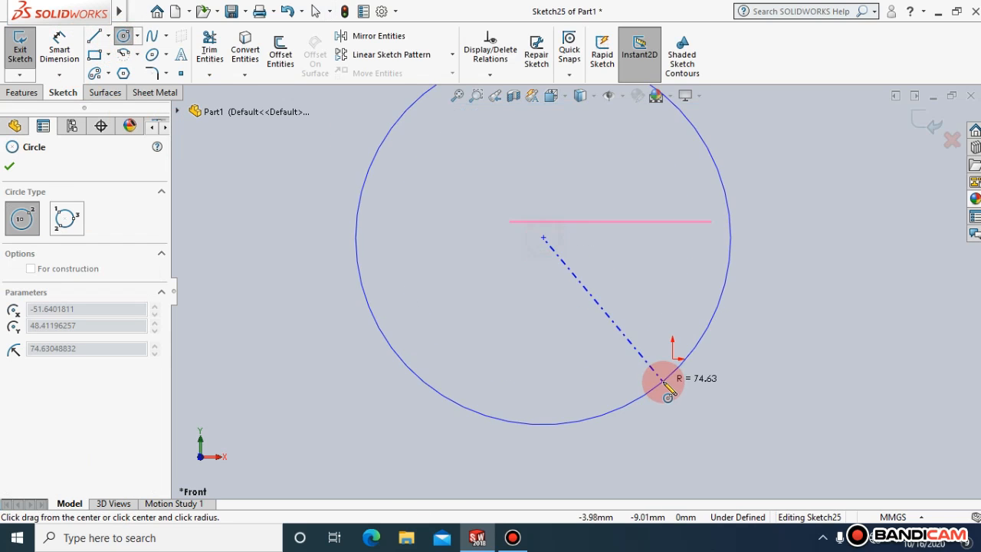
pyautogui.click(625, 333)
# Dimension the circle's diameter as 100 mm.
pyautogui.click(59, 51)
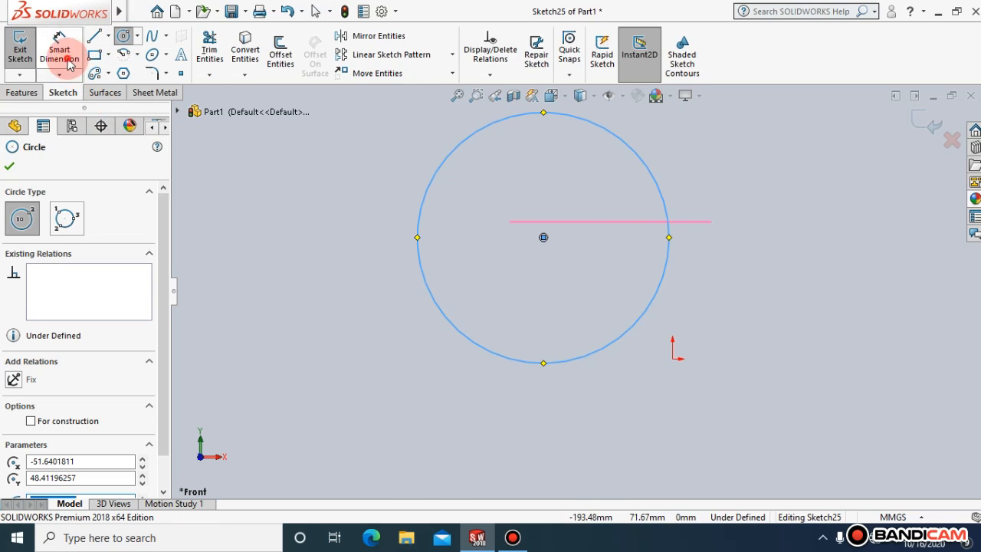
pyautogui.click(416, 246)
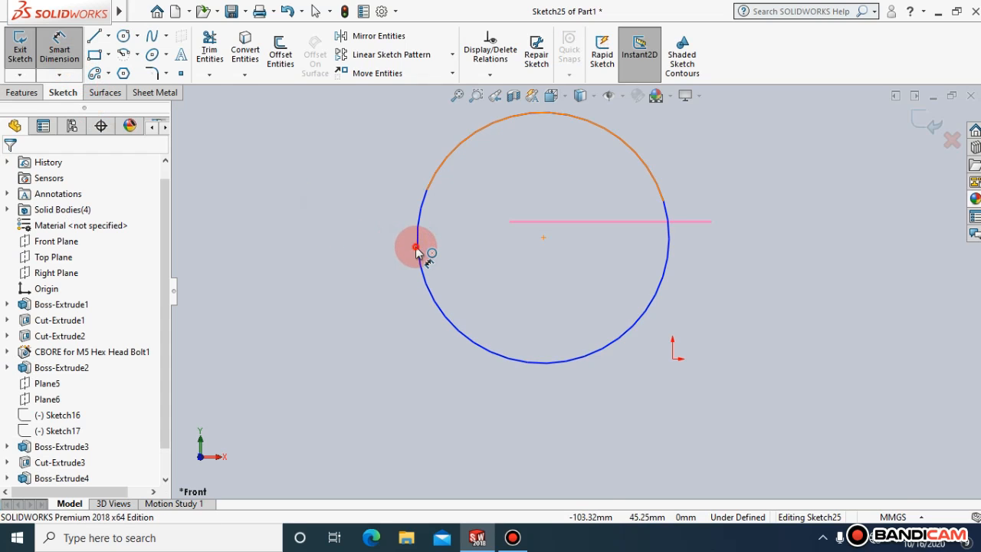
pyautogui.click(399, 246)
pyautogui.write('100')
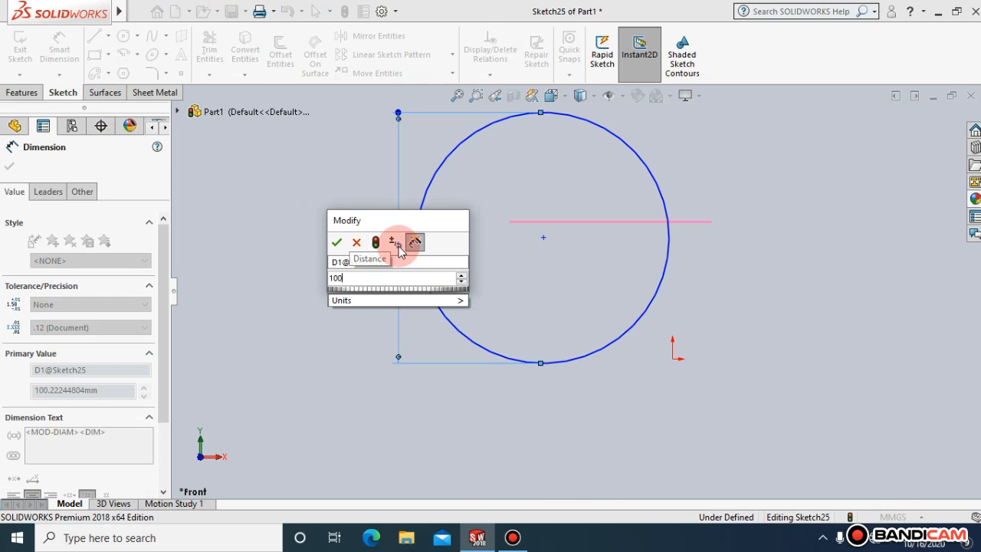
pyautogui.press('Return')
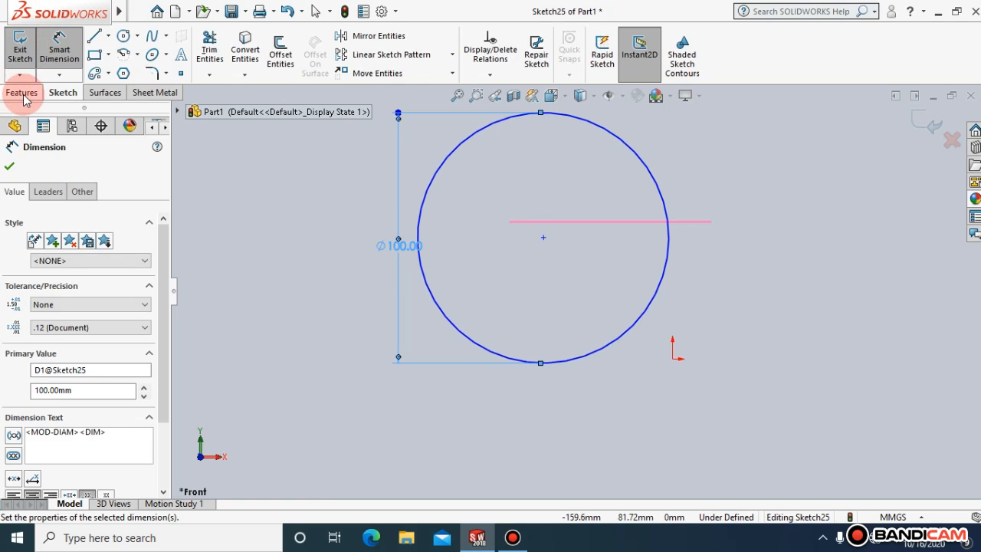
pyautogui.click(17, 150)
pyautogui.click(10, 166)
# Extrude the 100 mm circle to a blind depth of 50 mm and show the disc in isometric view.
pyautogui.click(22, 92)
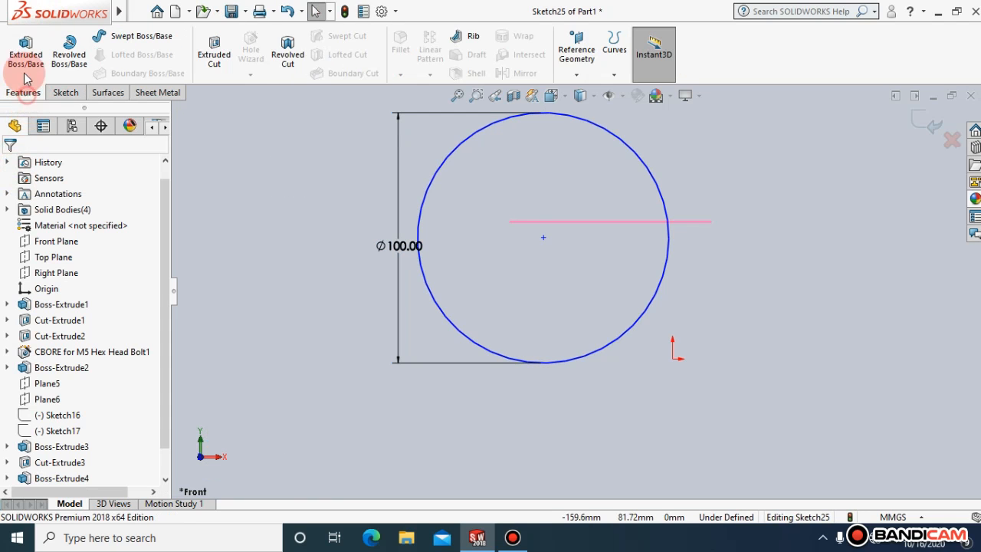
pyautogui.click(25, 50)
pyautogui.write('50')
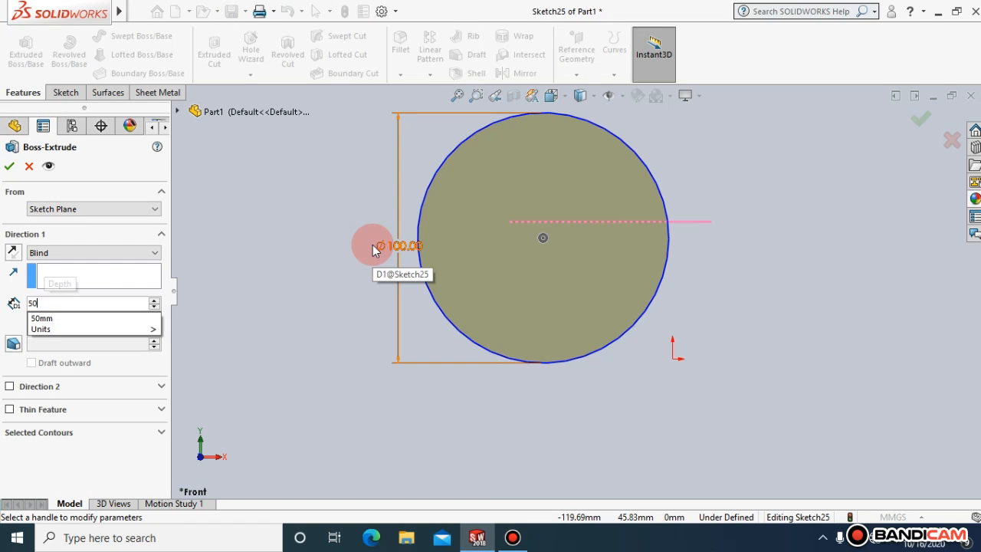
pyautogui.press('Return')
pyautogui.rightClick(309, 234)
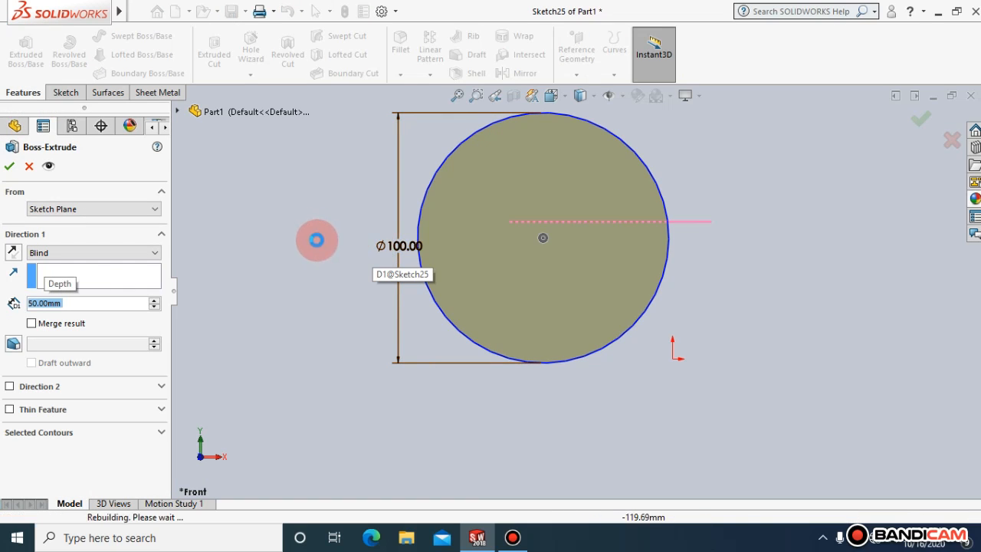
pyautogui.click(565, 94)
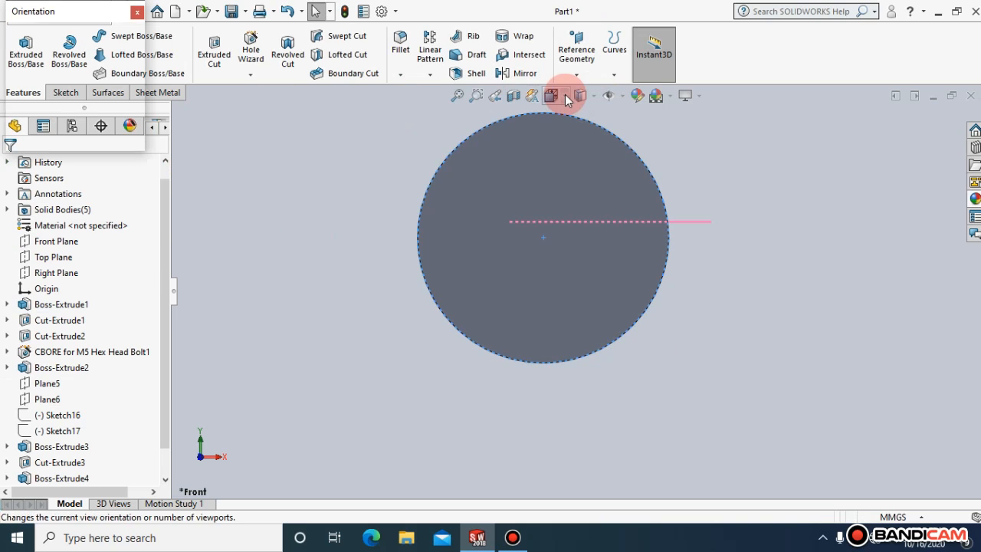
pyautogui.click(125, 55)
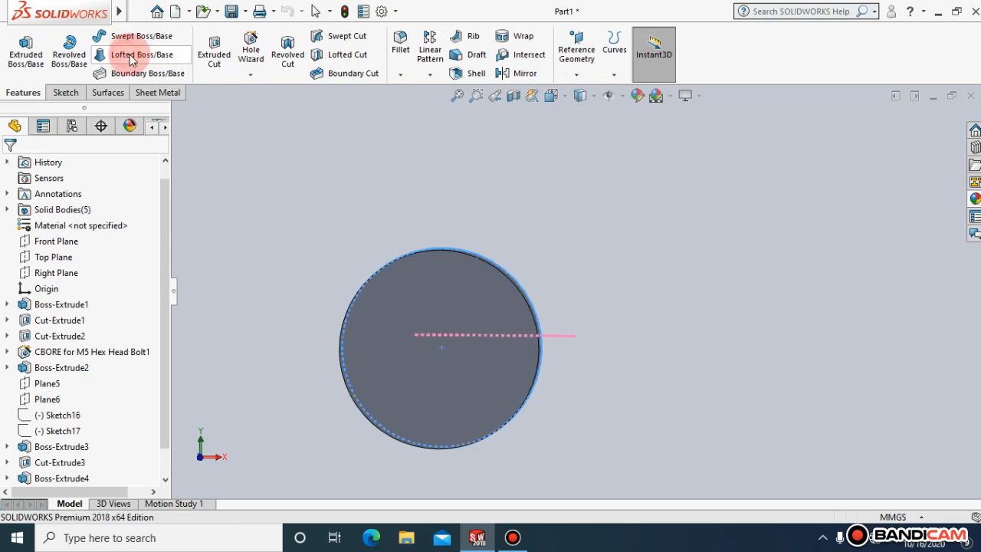
pyautogui.click(318, 249)
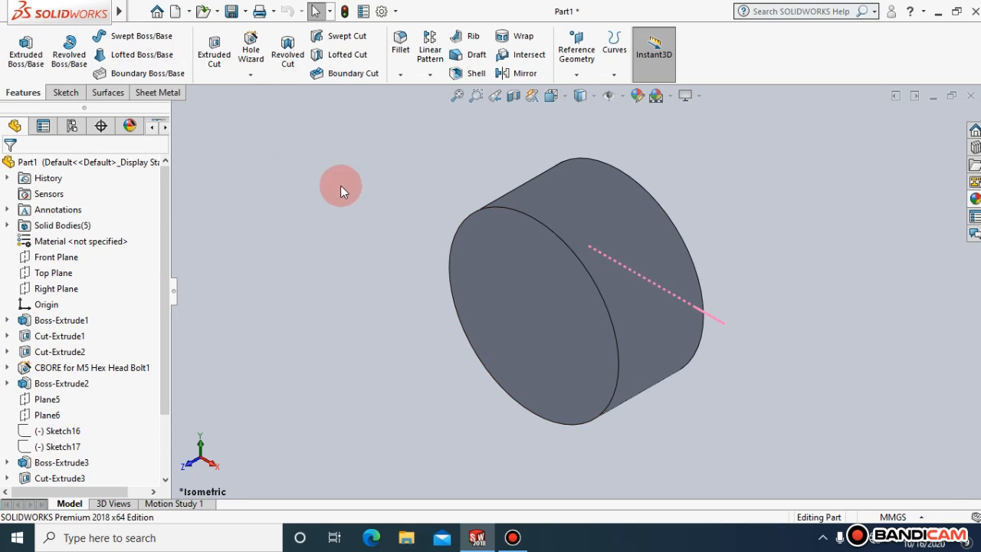
# Sketch a circle about 39 mm in diameter on the Right Plane, centred on the midpoint of the disc's upper edge.
pyautogui.click(62, 289)
pyautogui.click(145, 270)
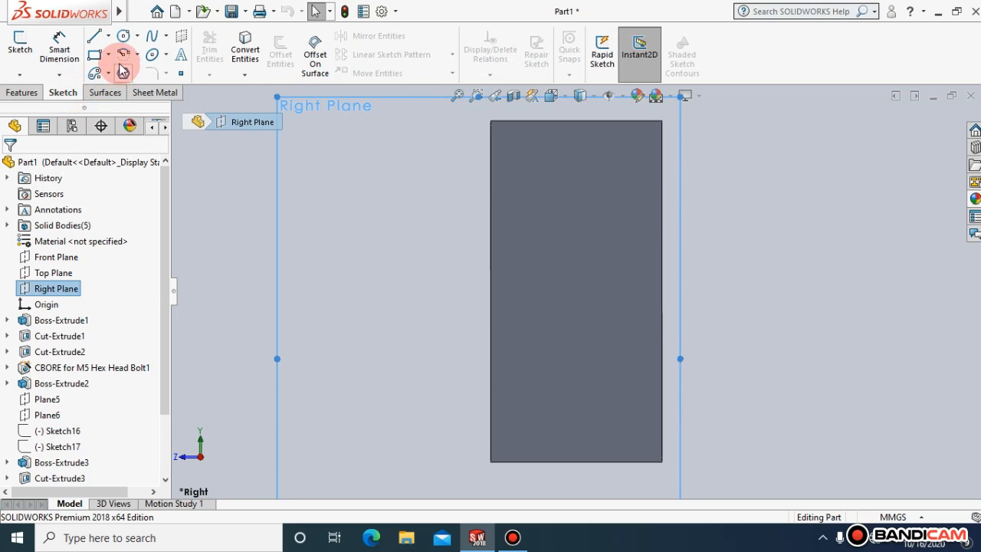
pyautogui.click(123, 35)
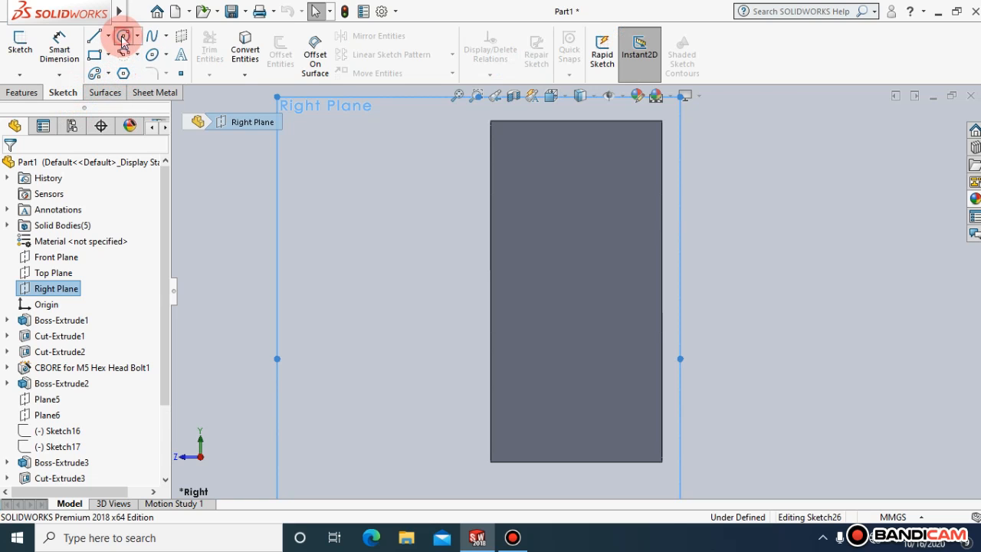
pyautogui.click(577, 121)
pyautogui.moveTo(624, 124); pyautogui.dragTo(646, 127)
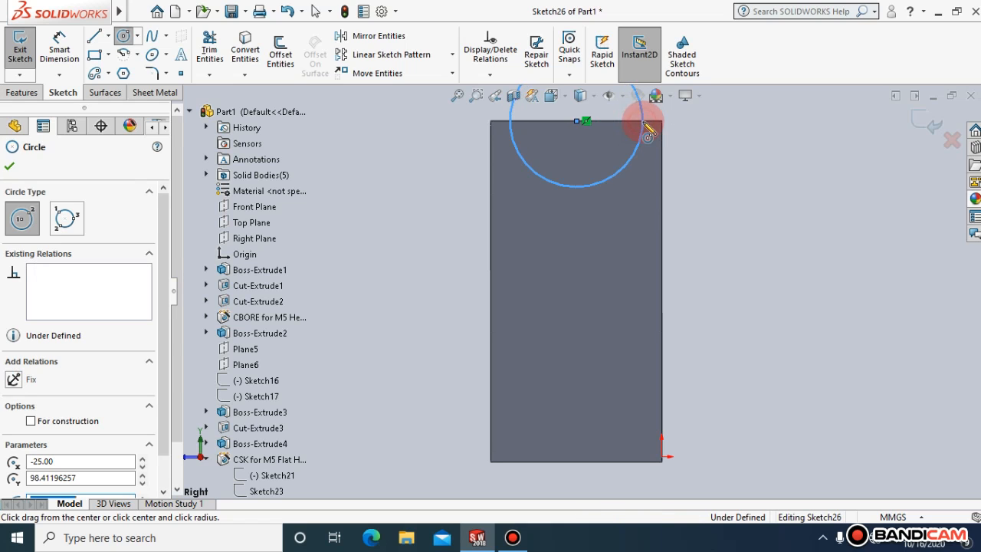
pyautogui.click(10, 165)
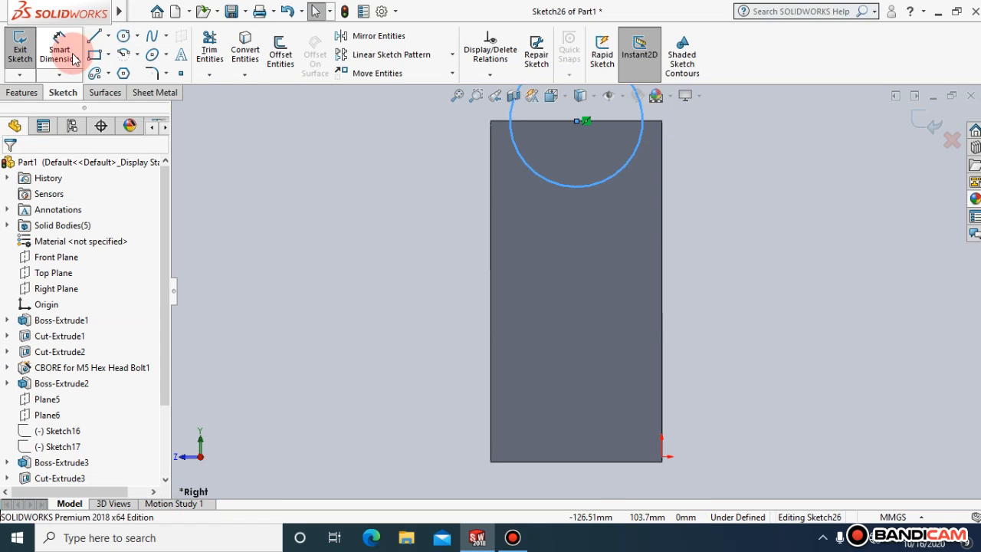
# Add a horizontal centerline running outward from the midpoint of the disc's back edge, and exit the sketch.
pyautogui.click(108, 36)
pyautogui.click(126, 72)
pyautogui.click(576, 187)
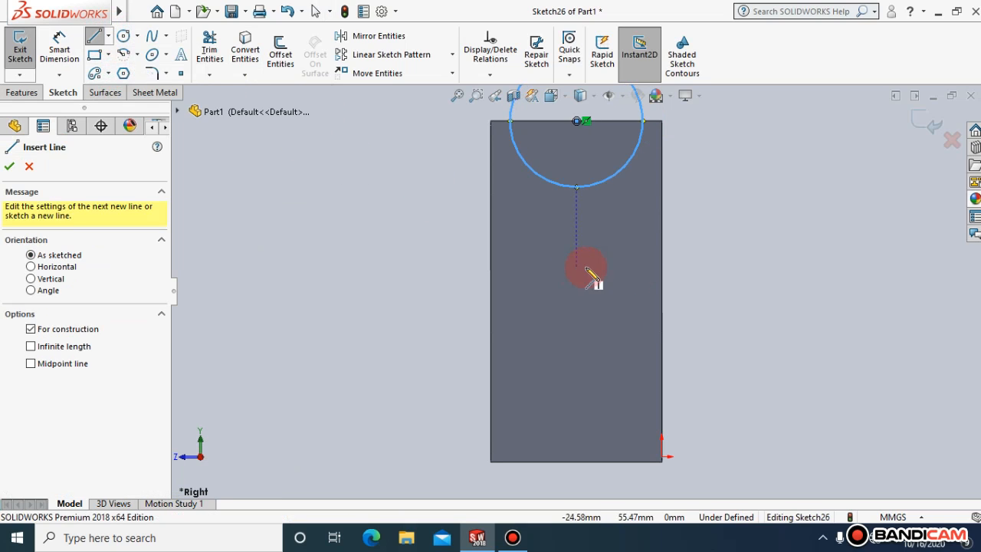
pyautogui.click(661, 291)
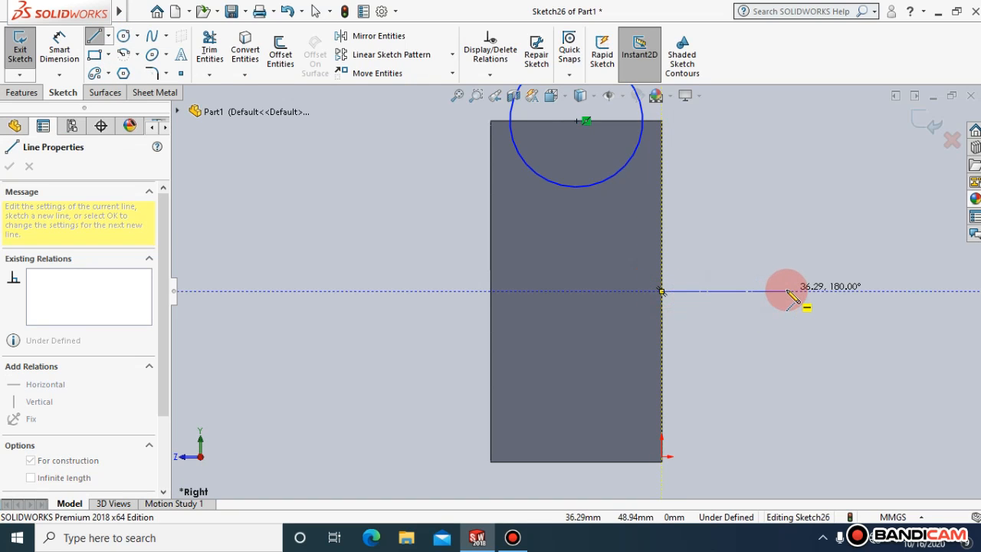
pyautogui.click(853, 291)
pyautogui.press('space')
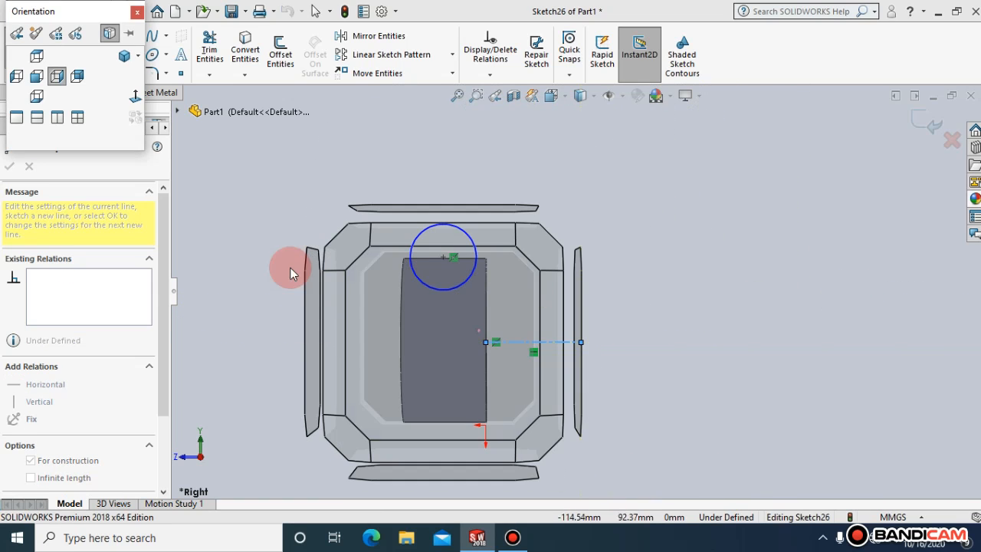
pyautogui.click(269, 190)
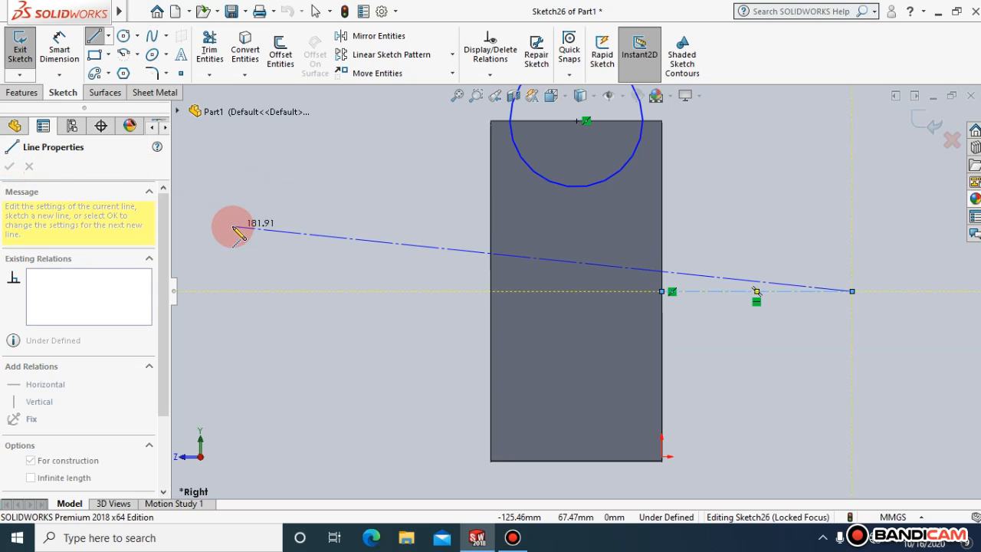
pyautogui.press('Escape')
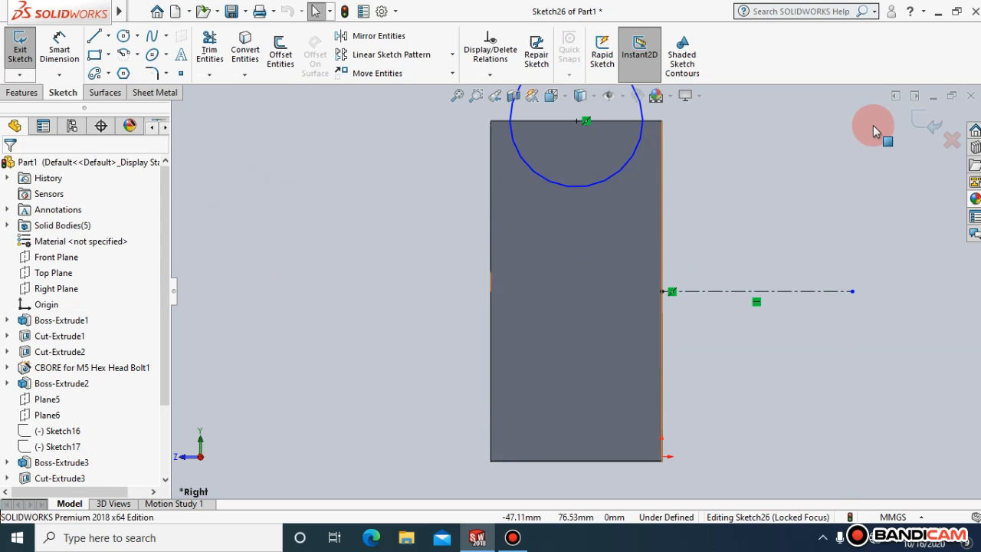
pyautogui.click(924, 124)
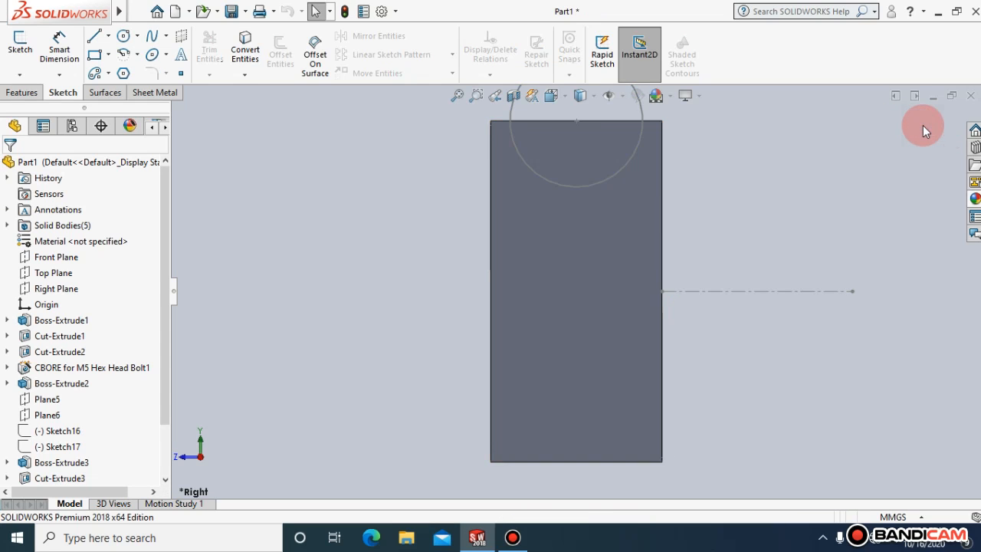
pyautogui.click(31, 93)
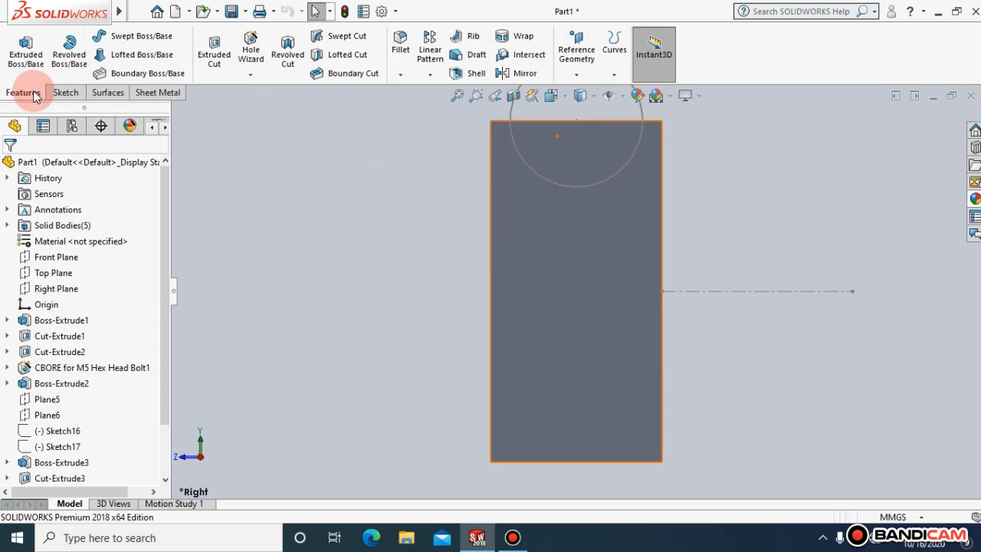
pyautogui.click(341, 40)
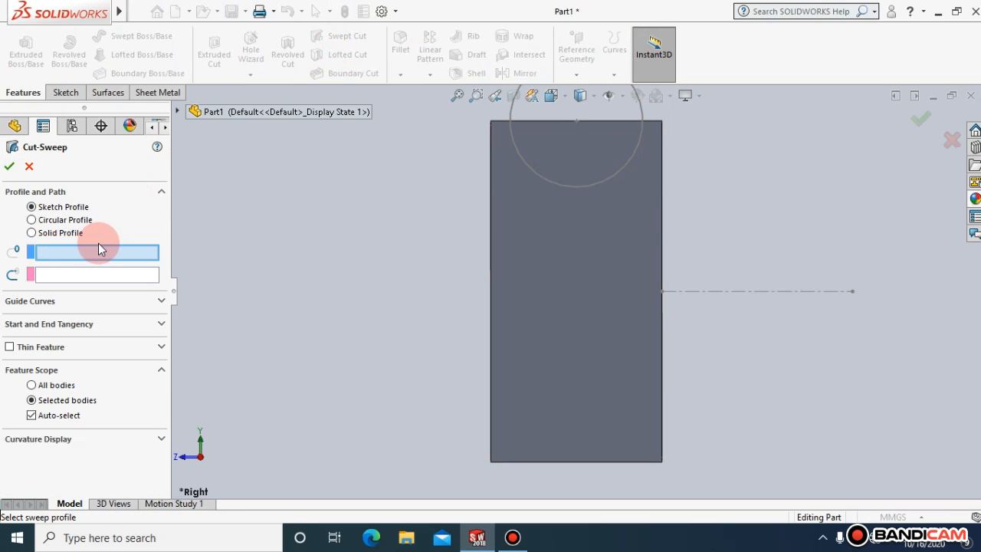
pyautogui.click(511, 112)
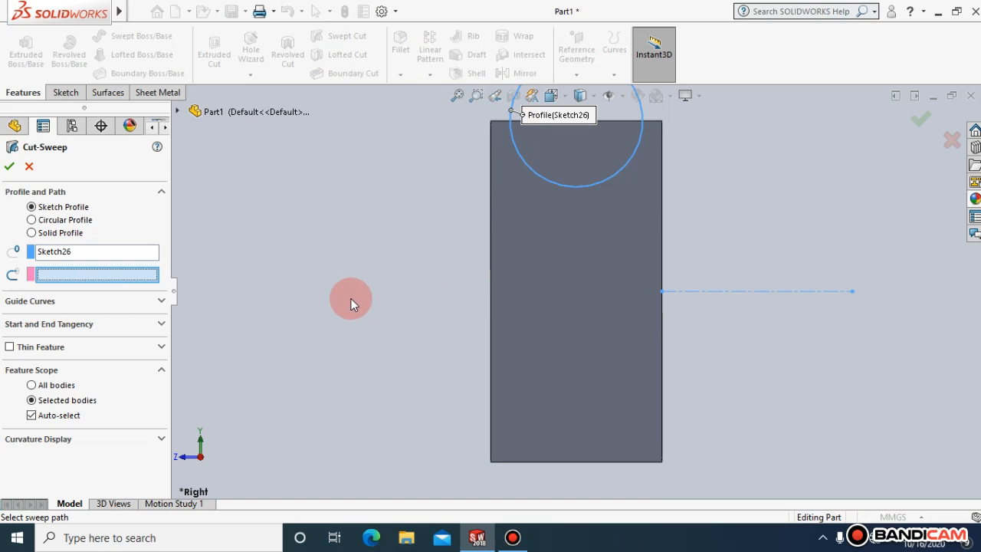
pyautogui.click(770, 292)
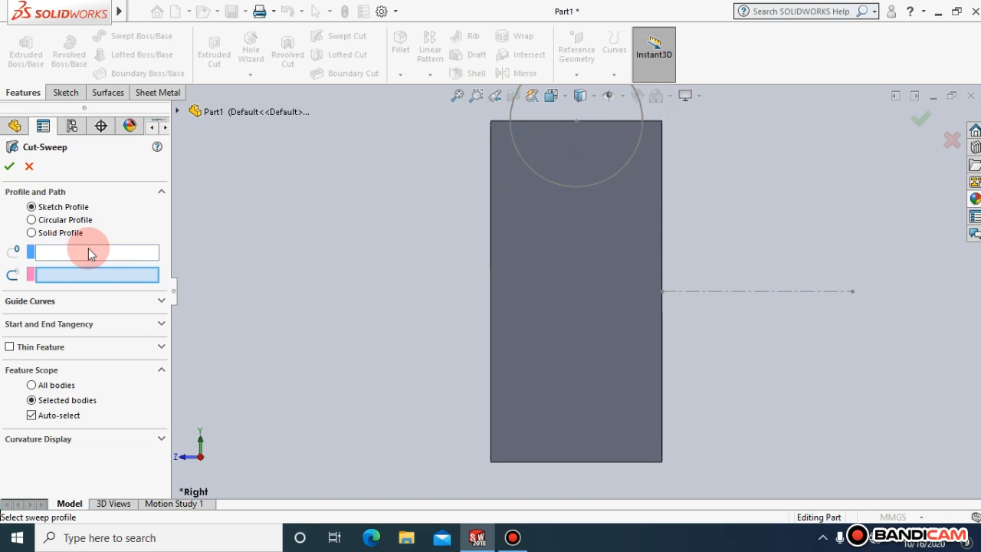
pyautogui.click(29, 167)
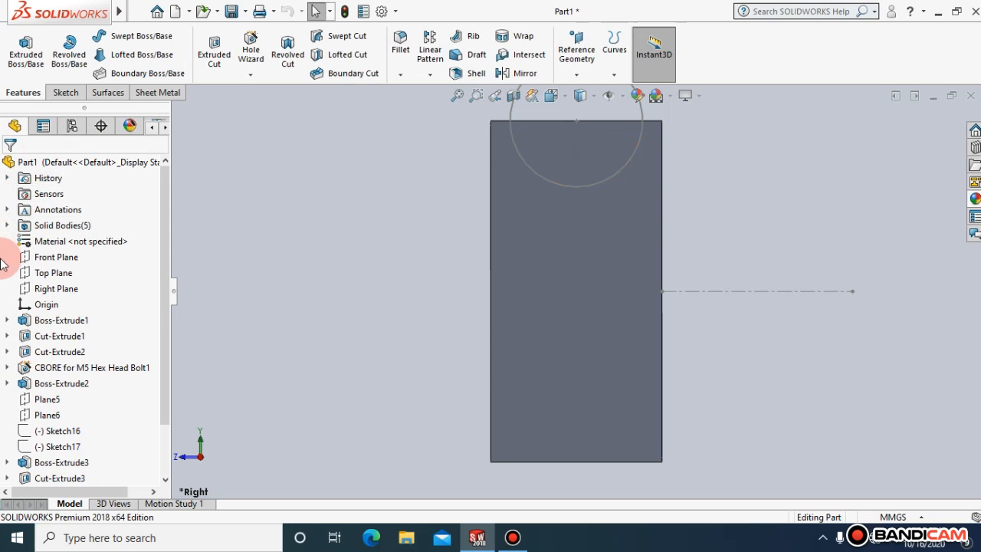
# Cut the disc by revolving the circle 360 degrees about the sketched centerline, and show the result in isometric view.
pyautogui.click(298, 73)
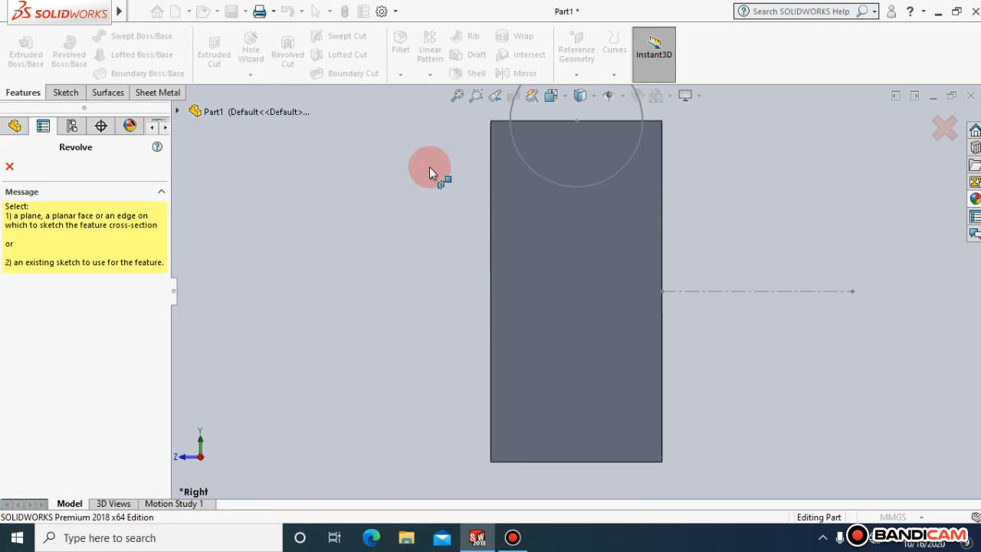
pyautogui.click(510, 120)
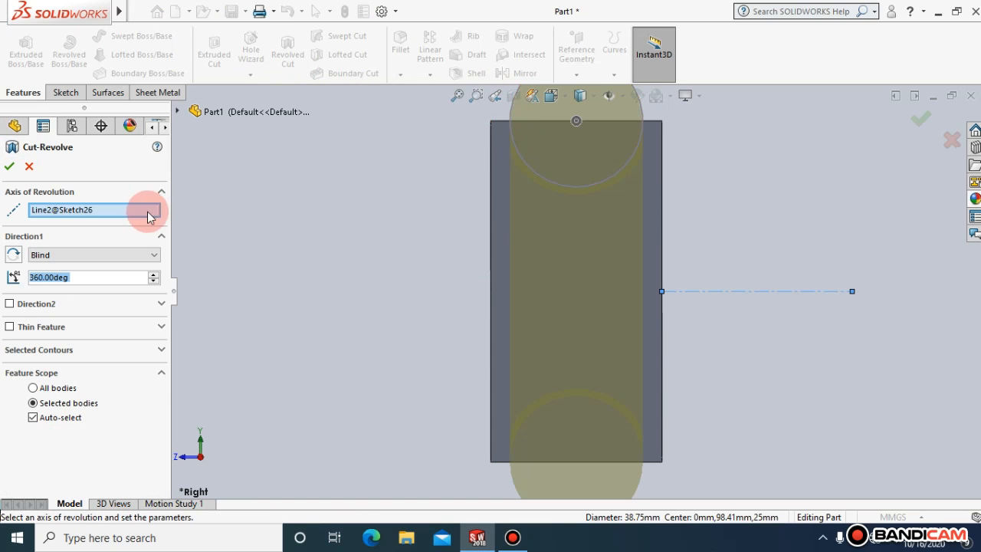
pyautogui.click(9, 175)
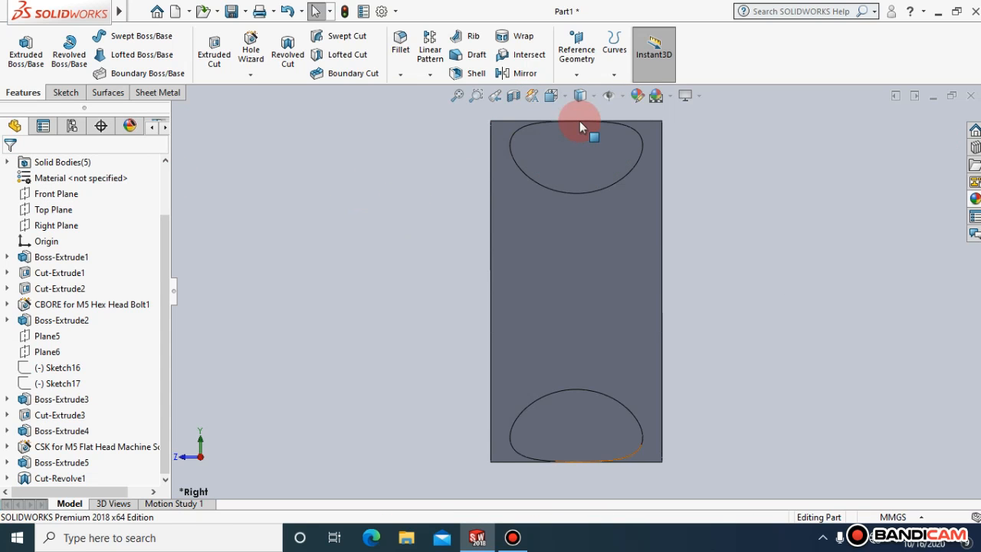
pyautogui.click(565, 95)
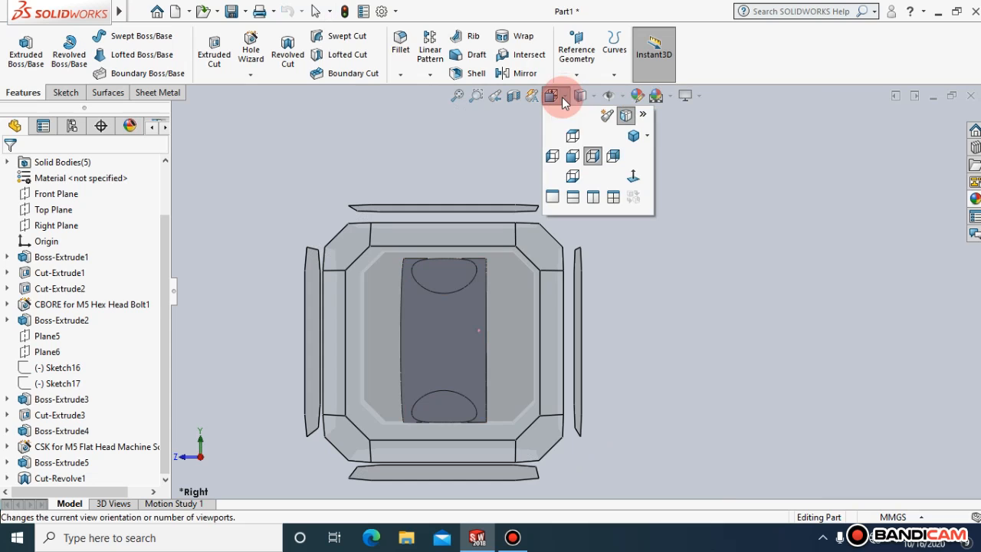
pyautogui.click(634, 136)
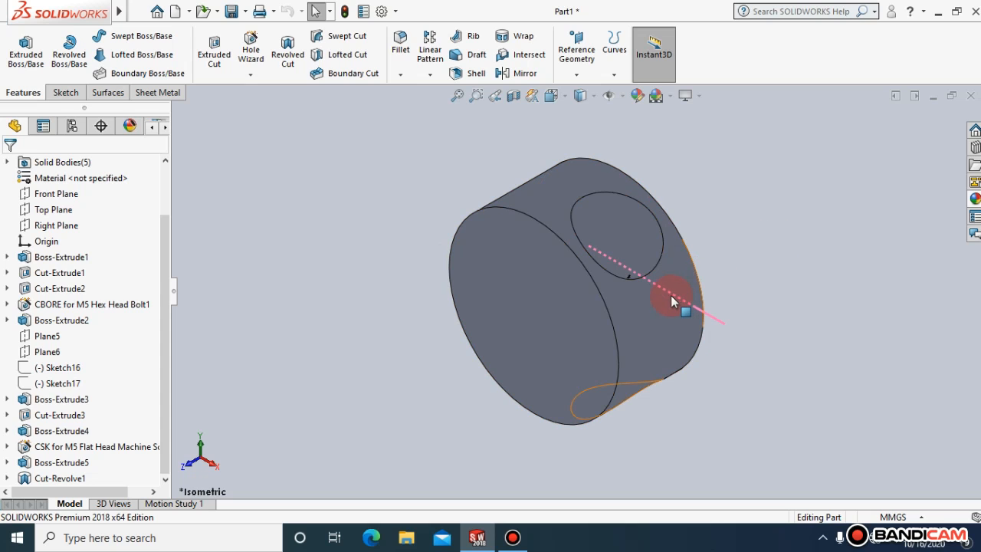
# Hide the disc body with the revolved groove.
pyautogui.click(679, 272)
pyautogui.rightClick(674, 228)
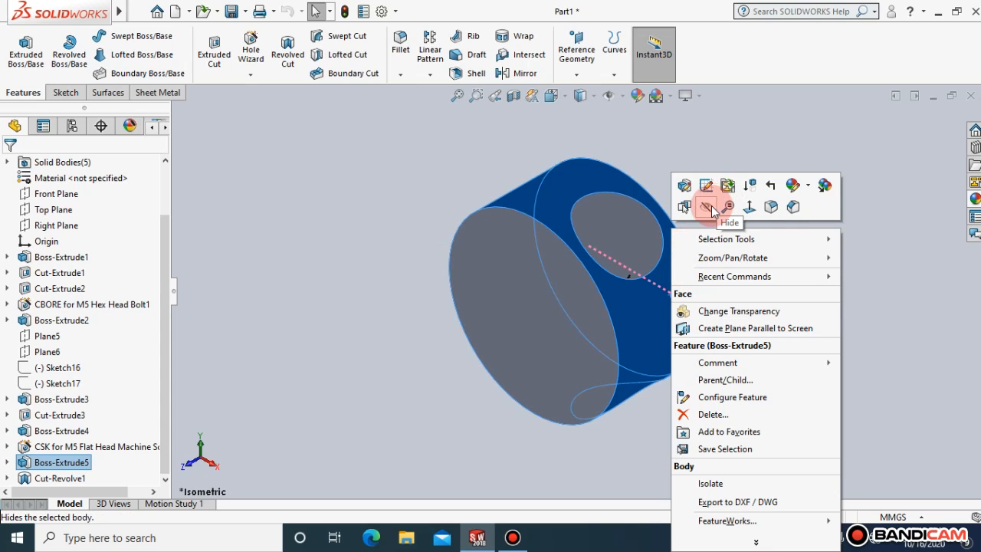
pyautogui.click(710, 209)
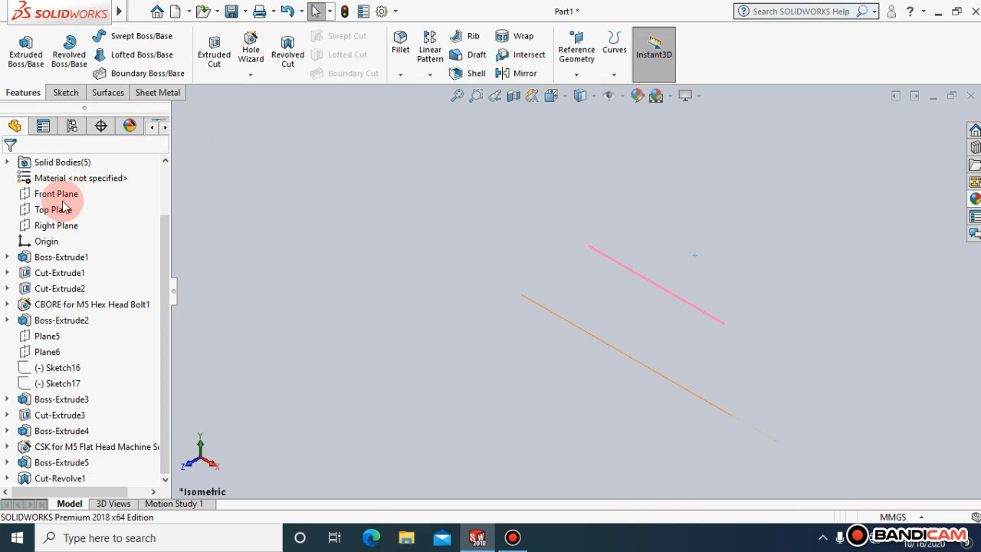
# Create a new part and sketch a circle with a radius of about 79 mm on its Front Plane, centred on the origin.
pyautogui.hotkey('ctrl', 'n')
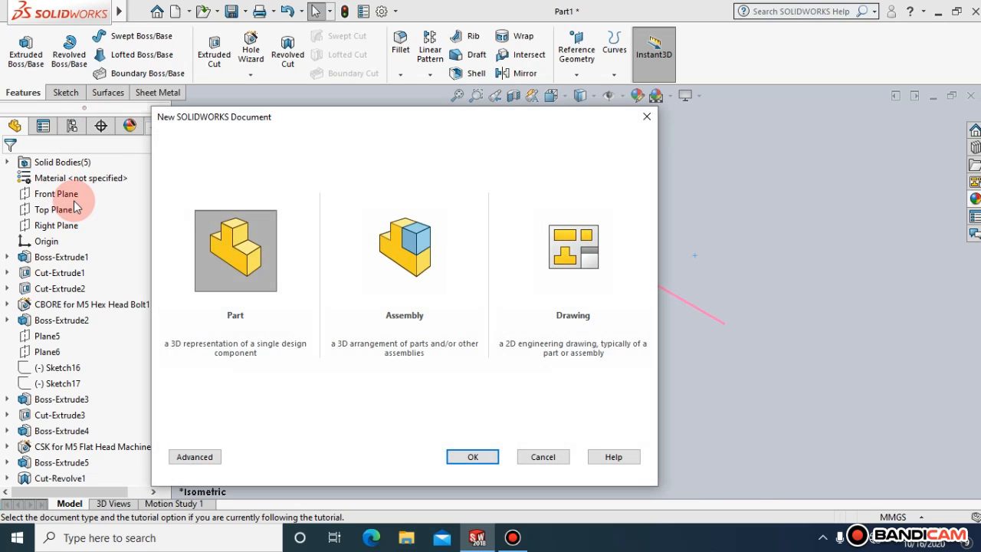
pyautogui.press('Return')
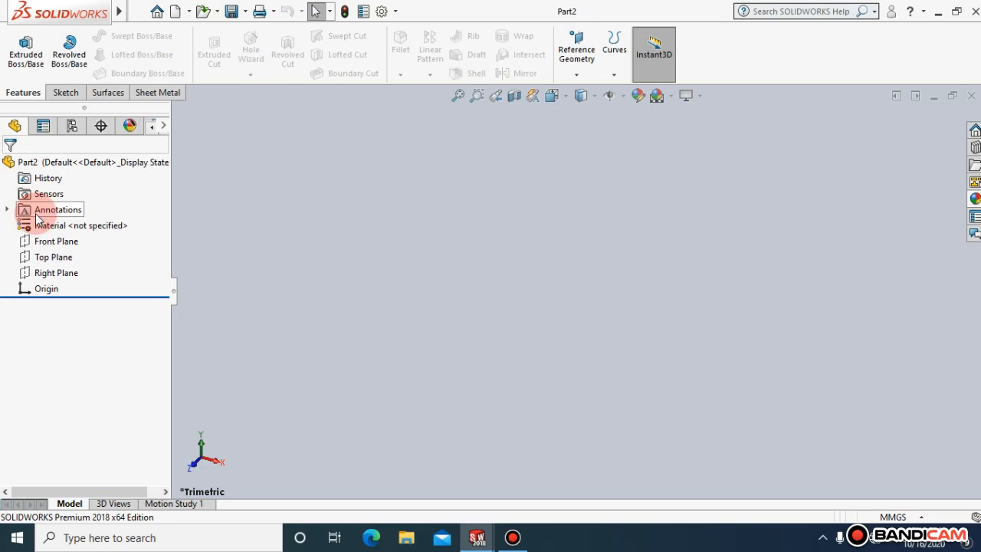
pyautogui.click(55, 244)
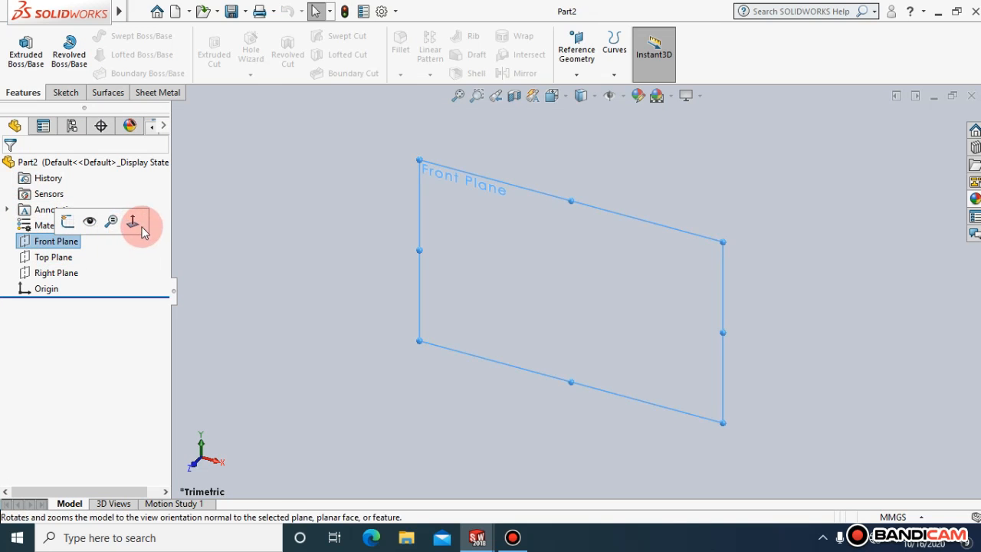
pyautogui.click(133, 219)
pyautogui.click(66, 92)
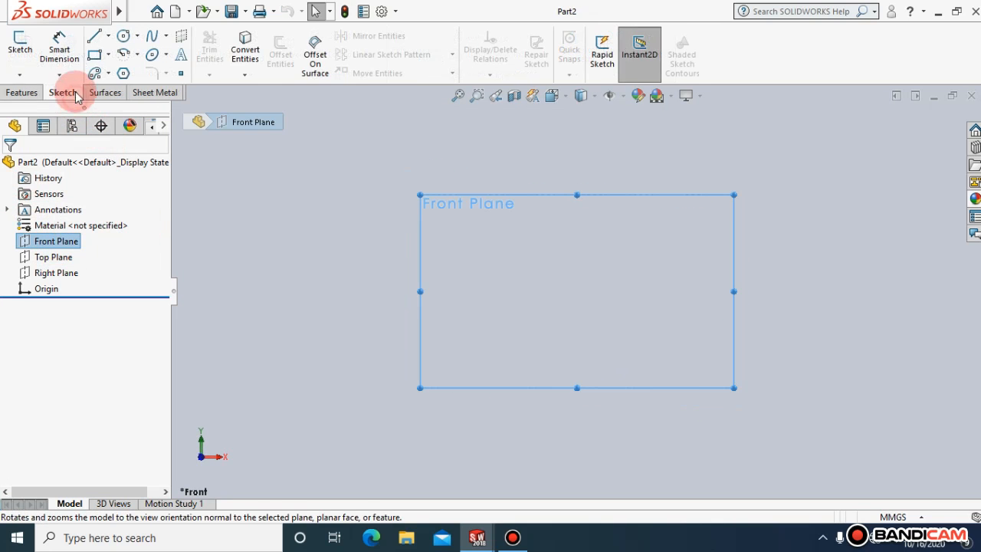
pyautogui.click(123, 36)
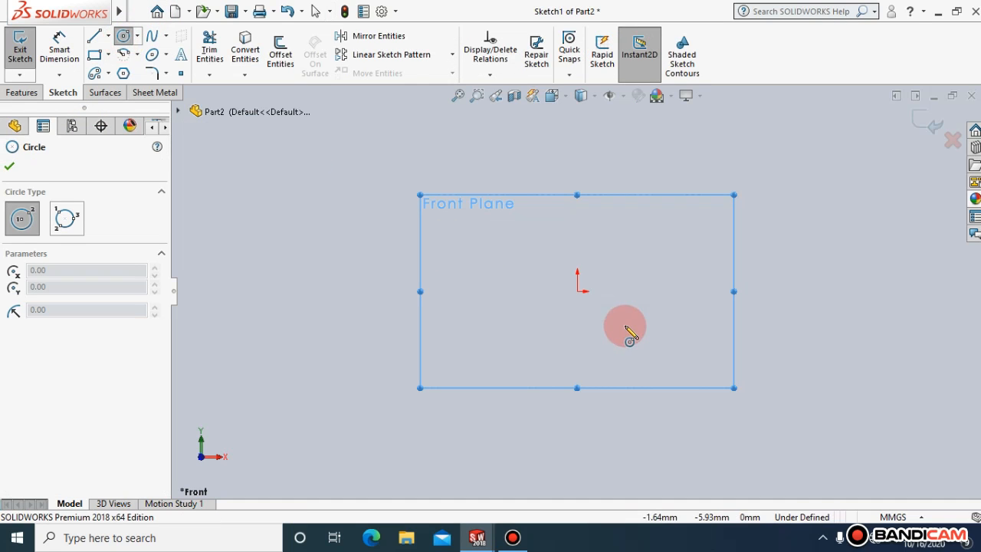
pyautogui.click(578, 292)
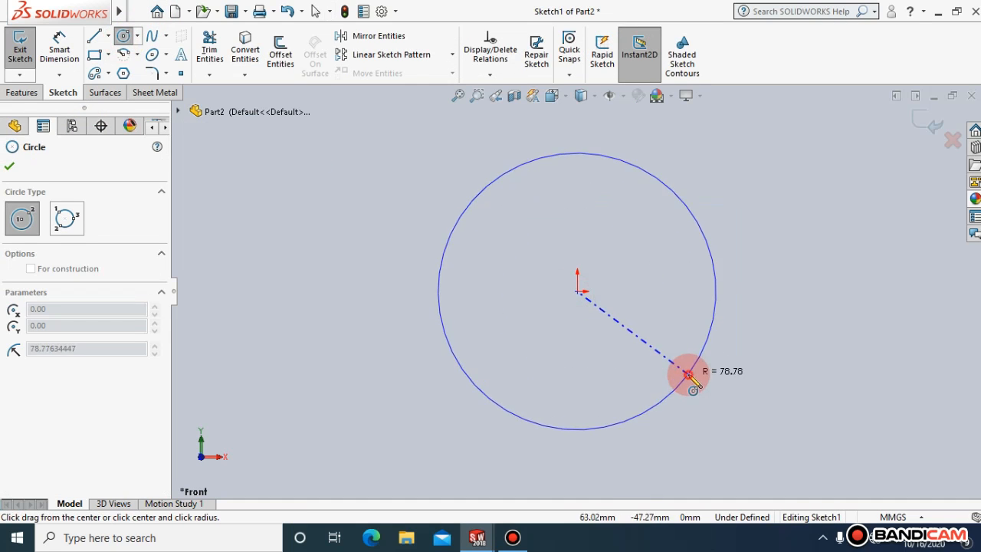
pyautogui.click(690, 376)
# Dimension the circle's diameter and set it to 100 mm.
pyautogui.click(59, 46)
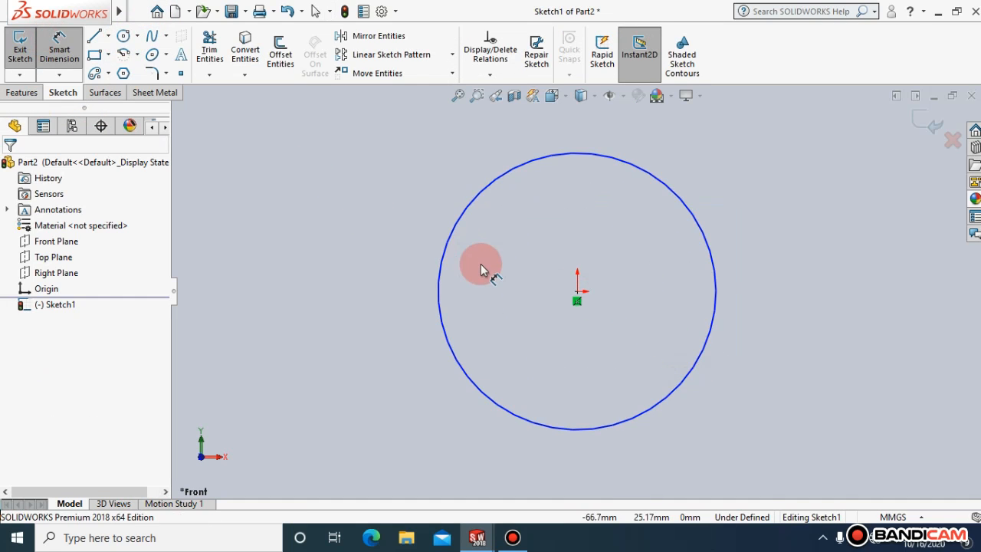
pyautogui.click(391, 265)
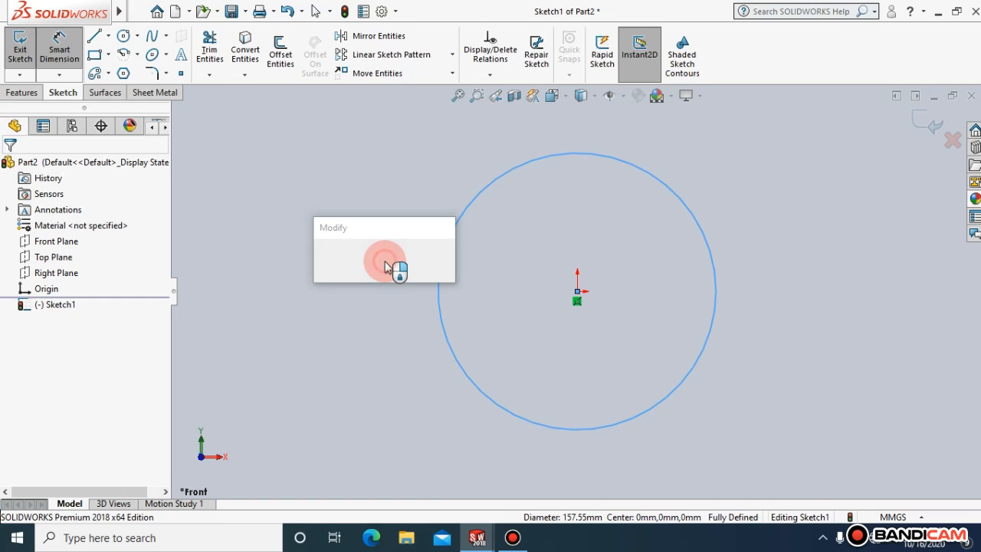
pyautogui.write('100')
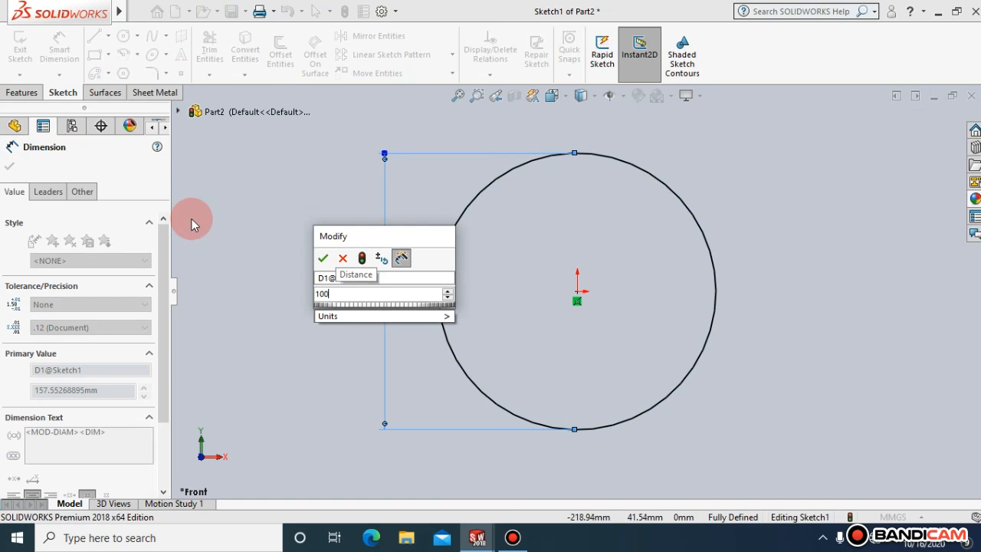
pyautogui.click(332, 255)
pyautogui.click(9, 166)
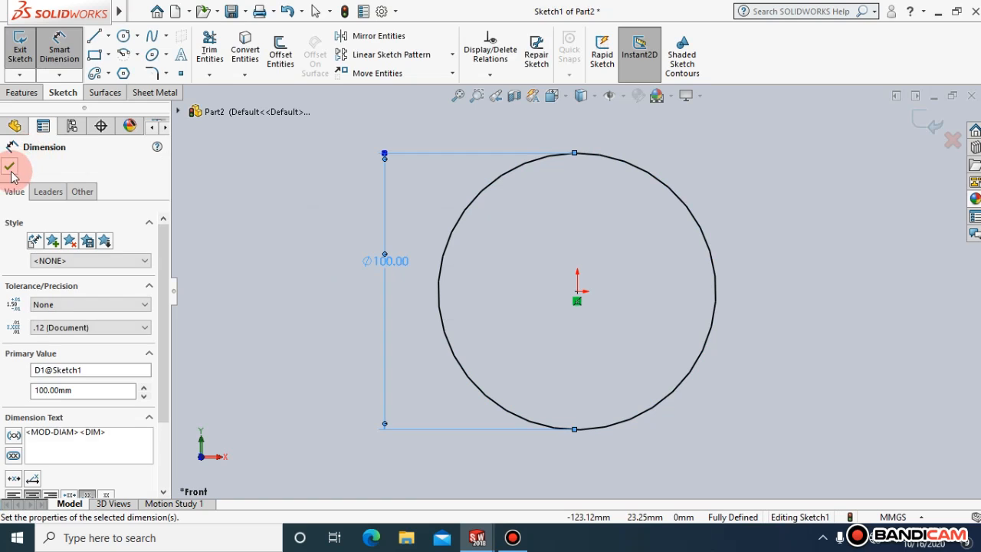
# Extrude the circle as a boss with a blind depth of 40 mm.
pyautogui.click(21, 92)
pyautogui.click(25, 49)
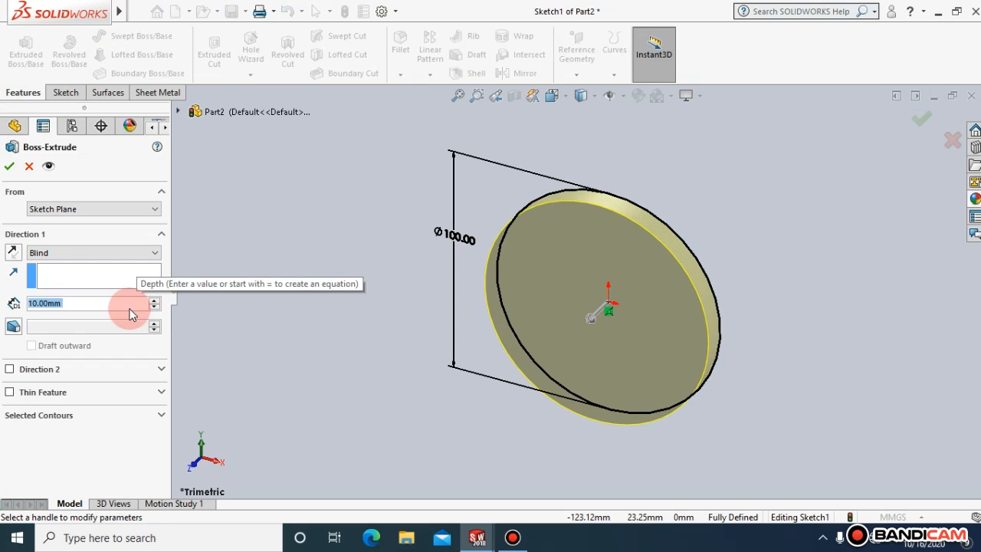
pyautogui.write('40')
pyautogui.click(307, 274)
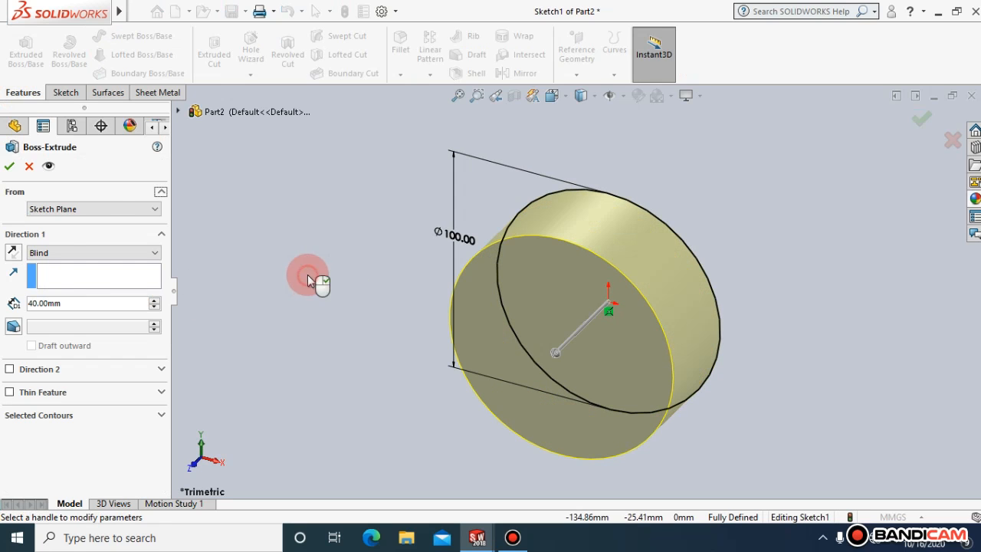
pyautogui.click(7, 165)
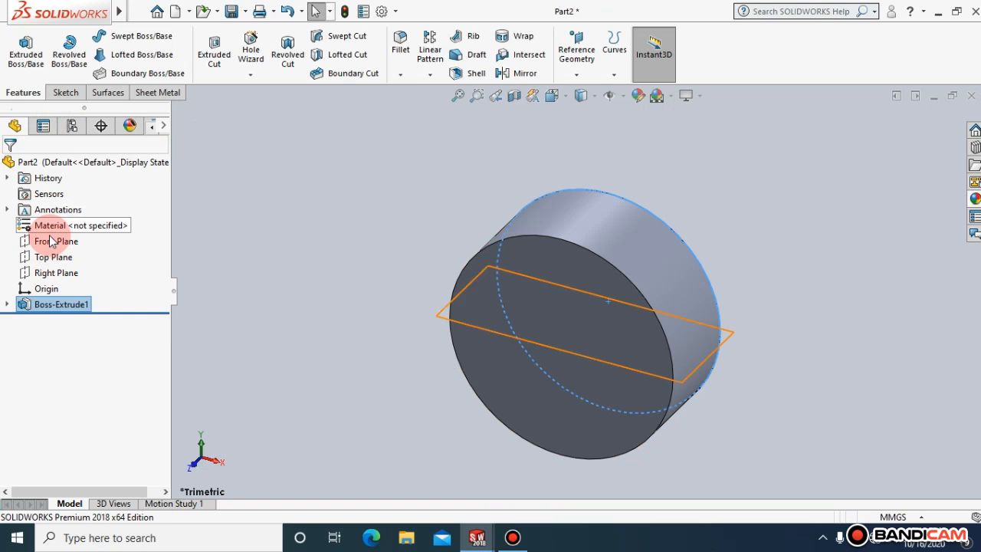
# Sketch a circle with a radius of about 14 mm on the Right Plane, centred on the midpoint of the disc's bottom edge.
pyautogui.click(56, 275)
pyautogui.click(130, 254)
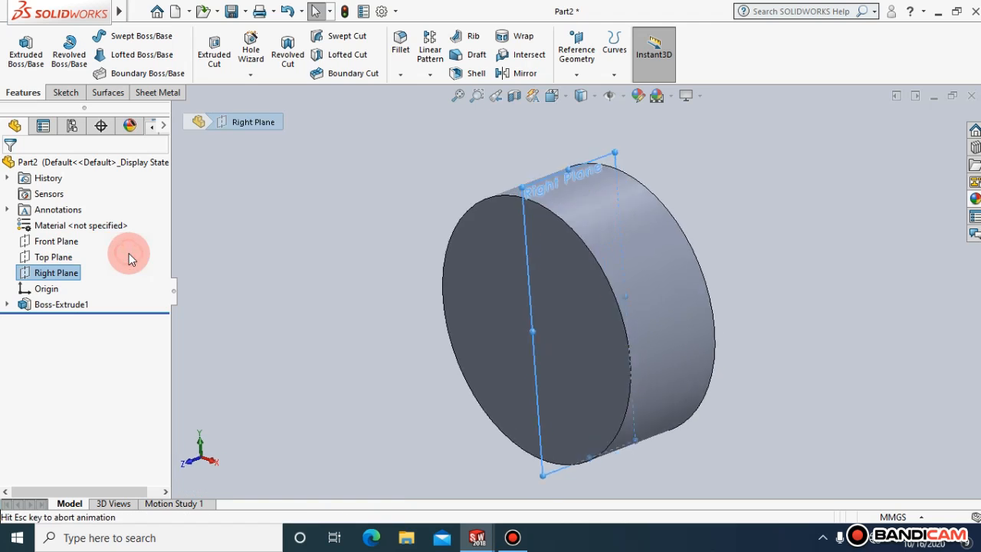
pyautogui.click(66, 93)
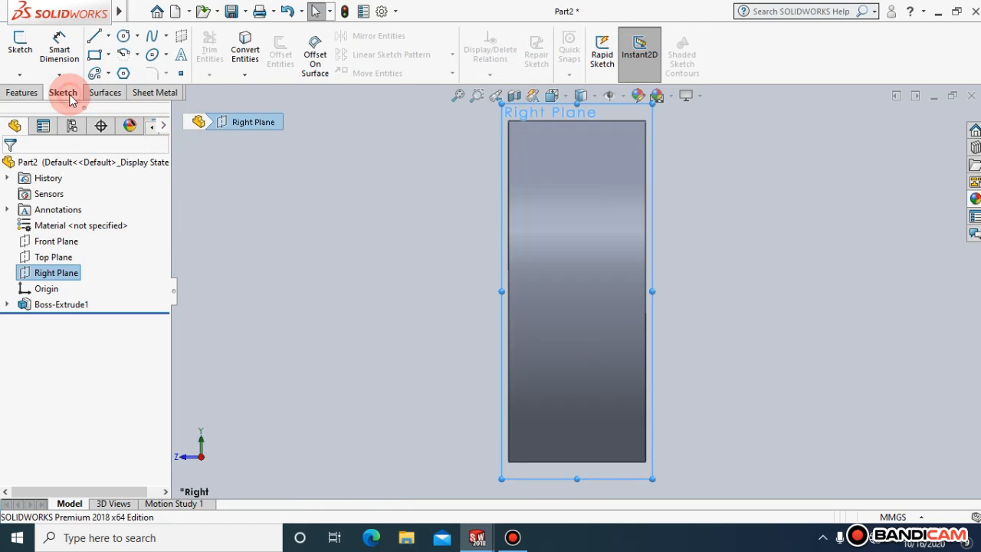
pyautogui.click(132, 12)
pyautogui.click(124, 36)
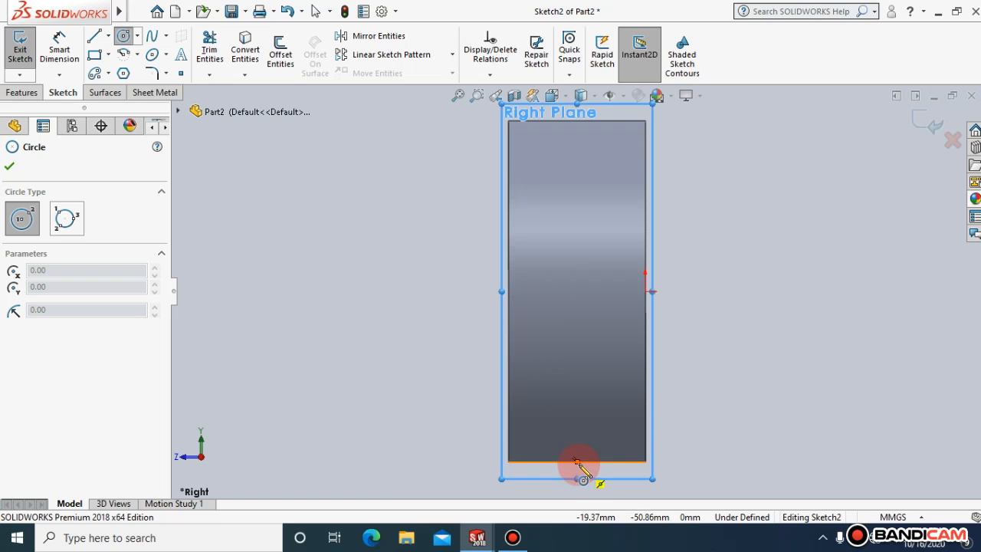
pyautogui.click(577, 462)
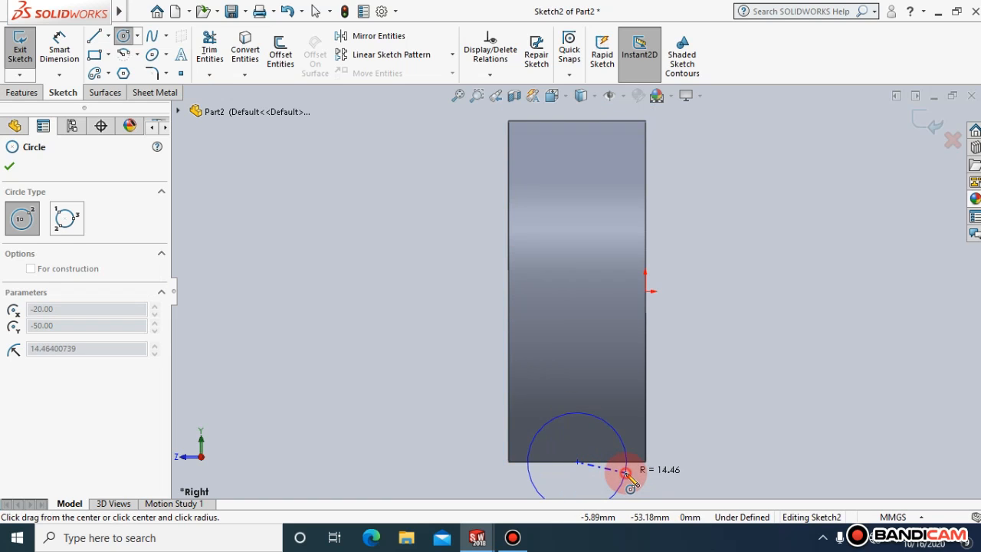
pyautogui.click(625, 471)
pyautogui.click(10, 167)
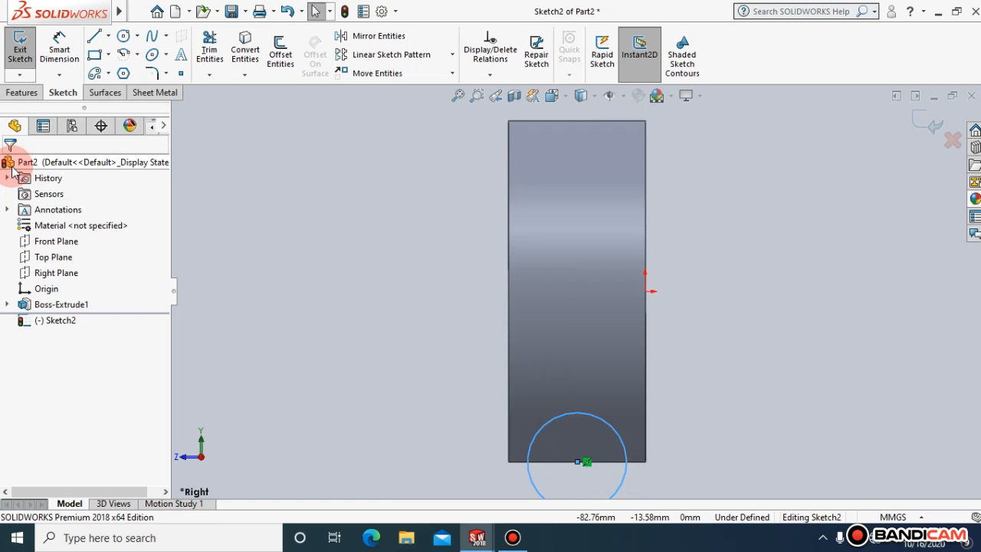
# Add a horizontal centerline from the middle of the disc's width through the origin to beyond its back face, and exit the sketch.
pyautogui.click(108, 36)
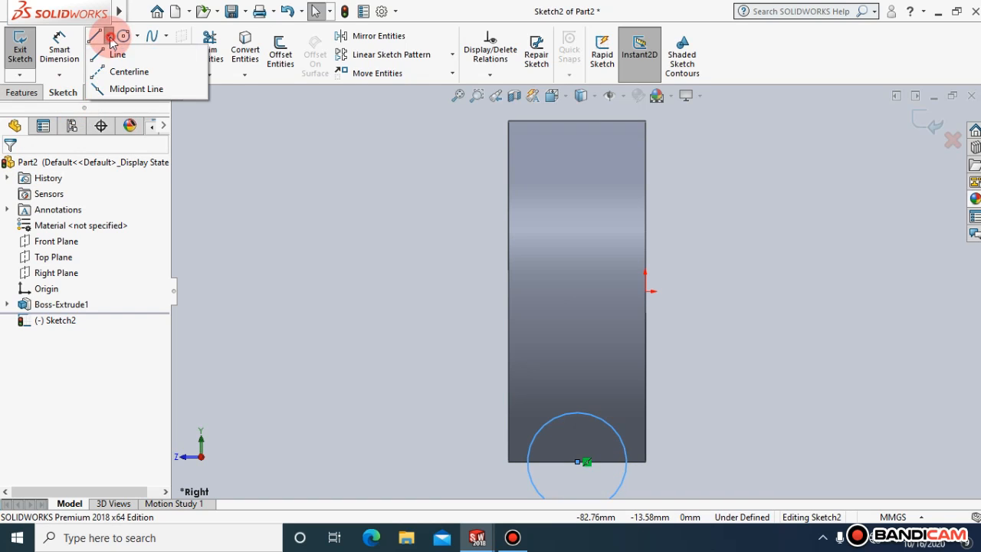
pyautogui.click(115, 71)
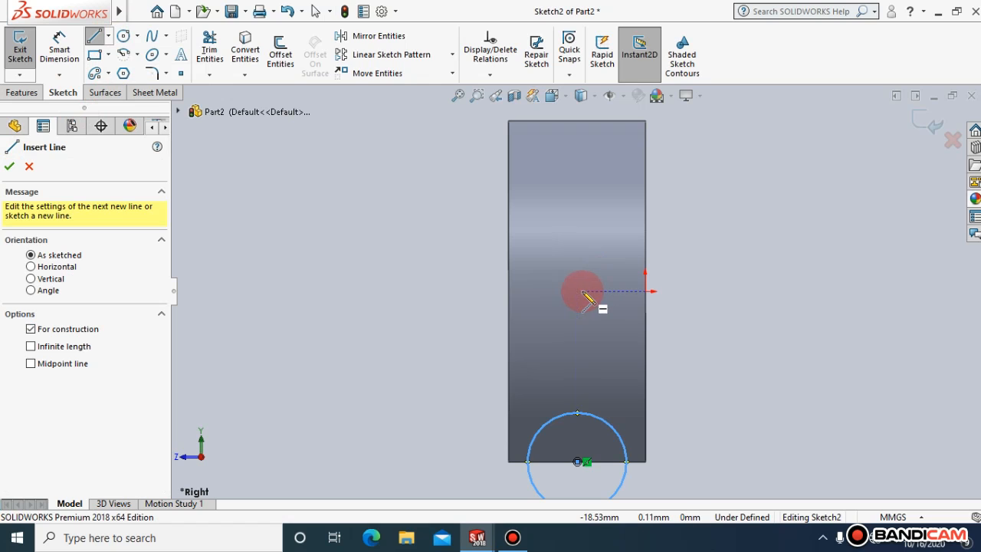
pyautogui.moveTo(579, 292); pyautogui.dragTo(804, 292)
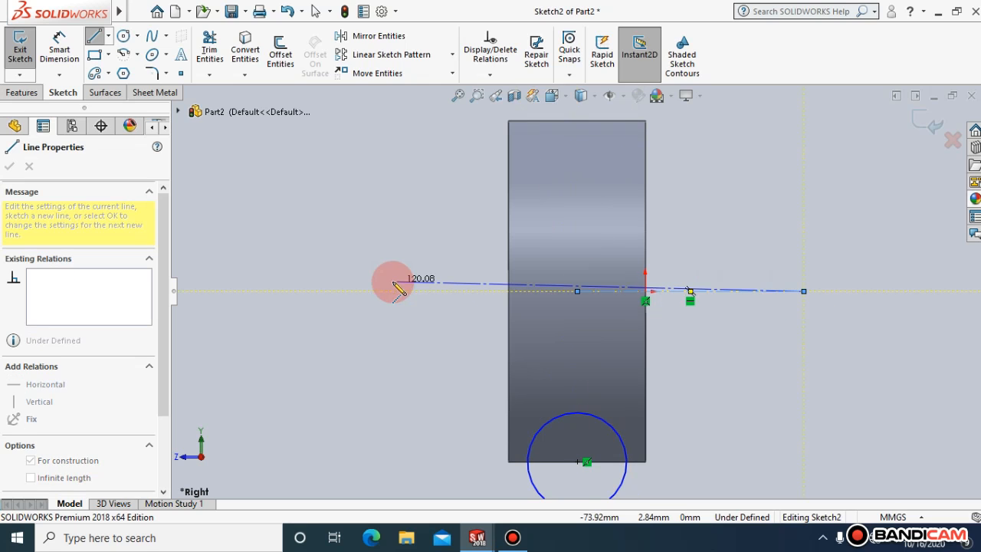
pyautogui.press('Escape')
pyautogui.press('Escape')
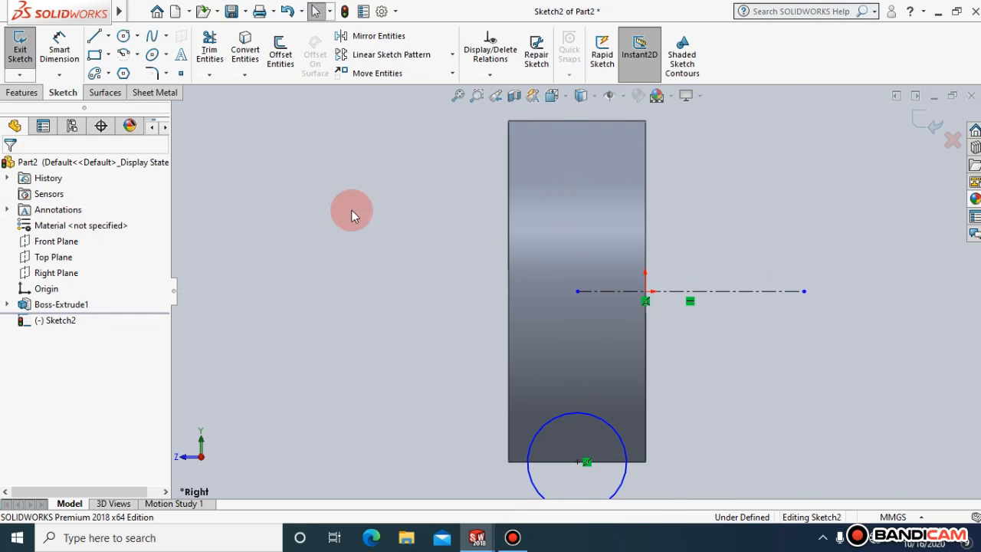
pyautogui.click(930, 122)
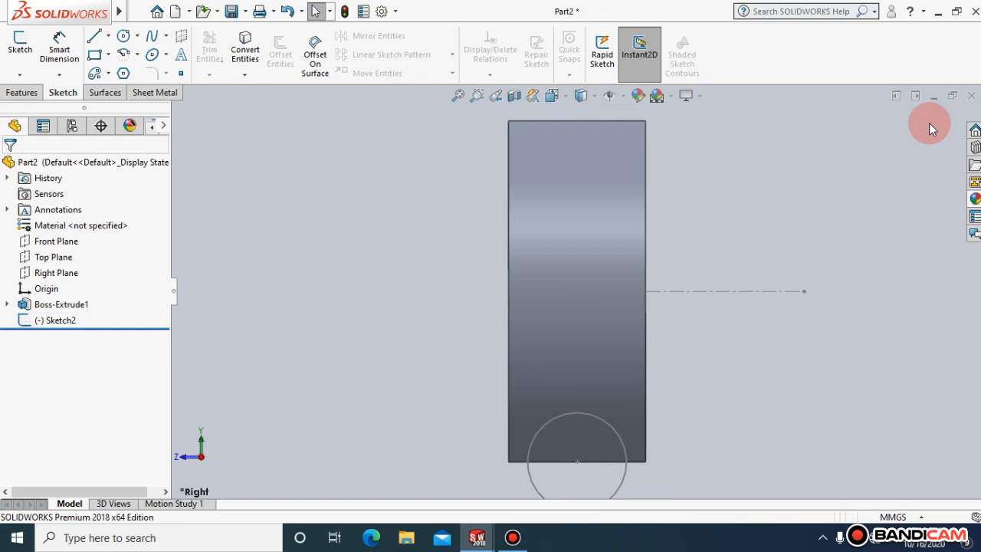
# Cut the disc by revolving the circle 360 degrees about the centerline, and show the grooved disc in isometric view.
pyautogui.click(22, 94)
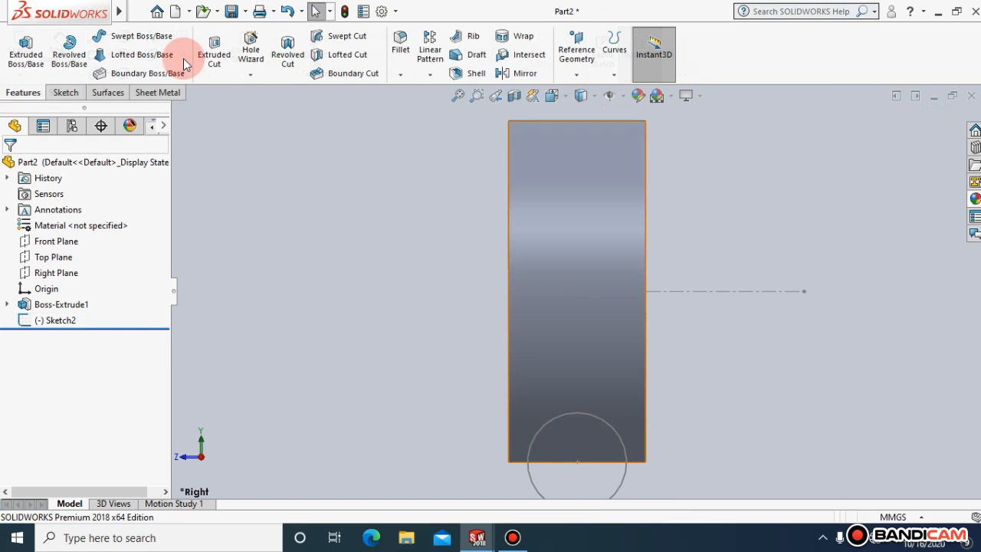
pyautogui.click(288, 55)
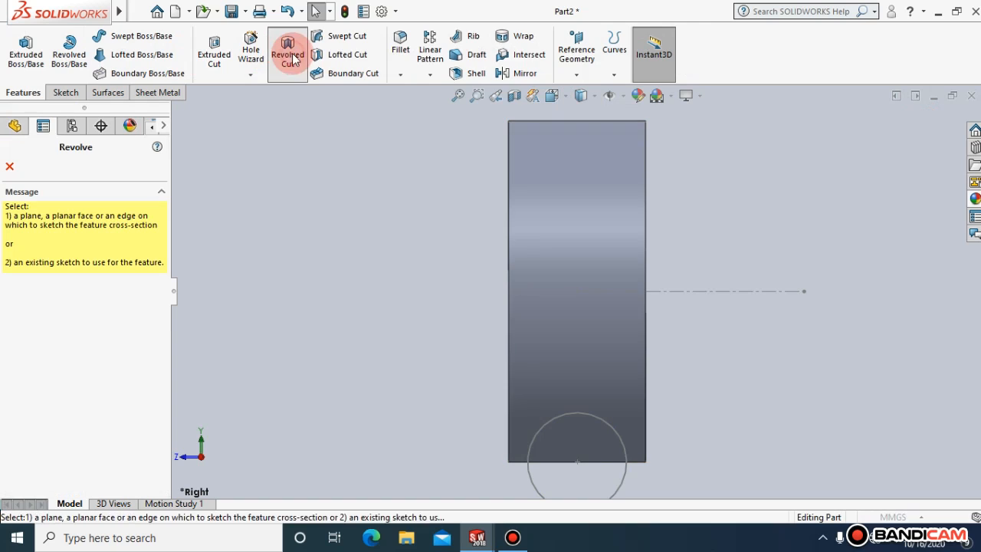
pyautogui.click(569, 422)
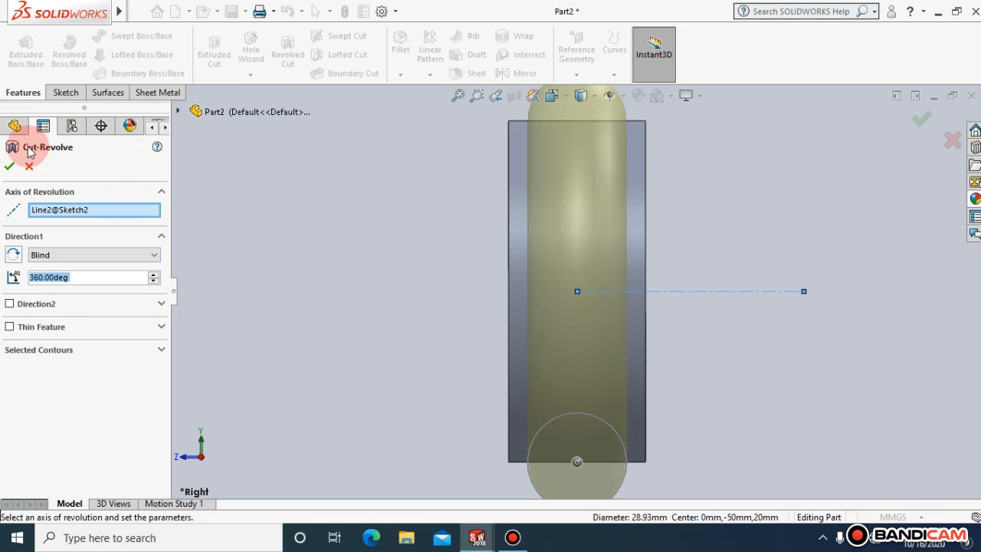
pyautogui.click(10, 167)
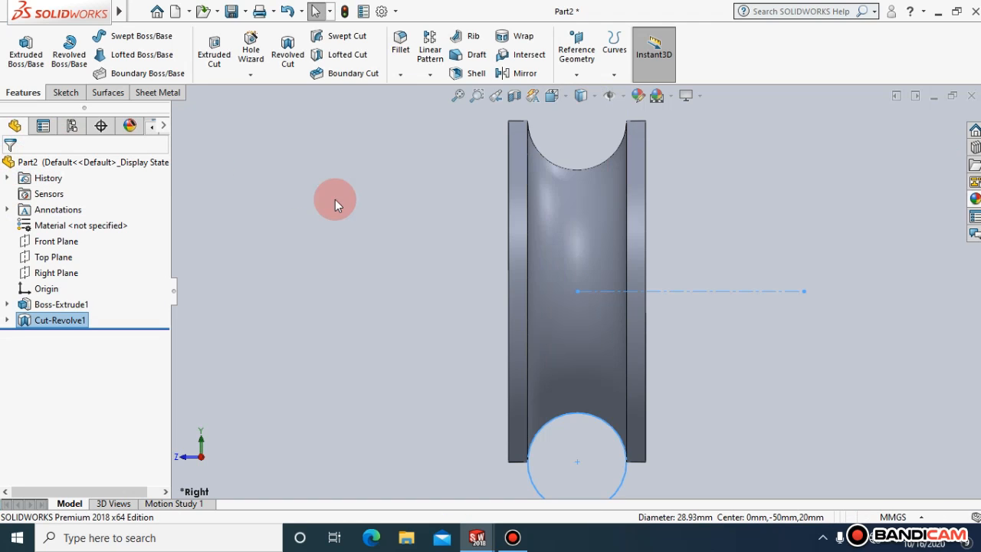
pyautogui.click(716, 333)
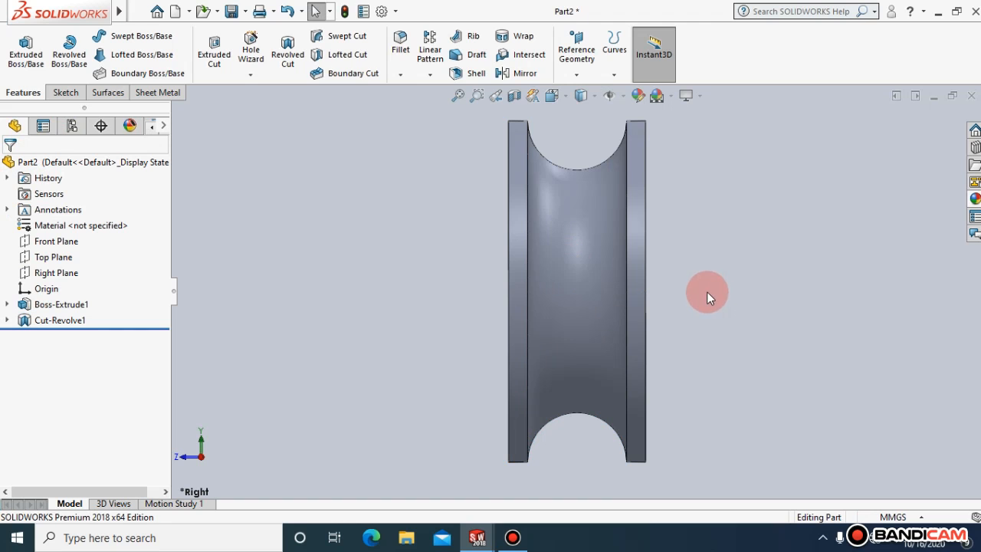
pyautogui.click(564, 102)
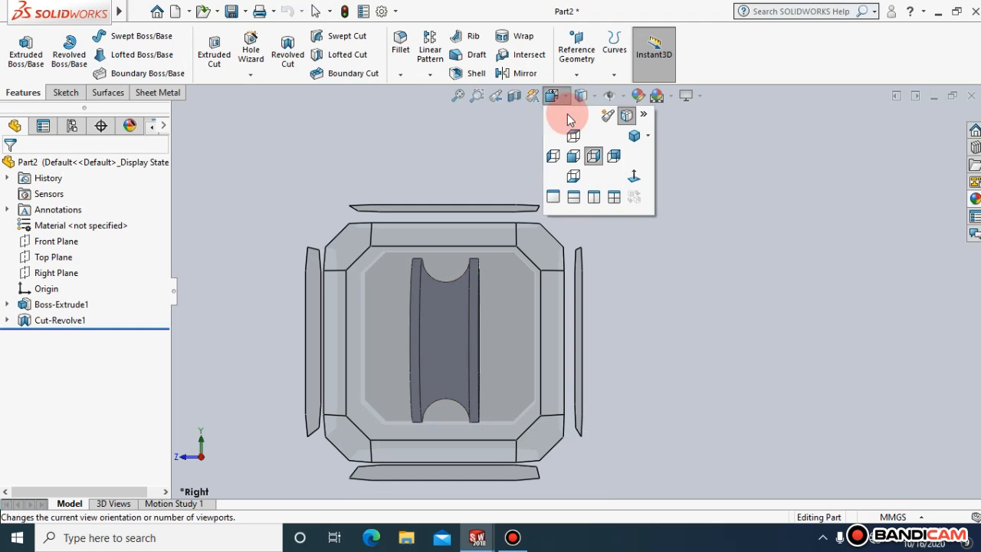
pyautogui.click(632, 138)
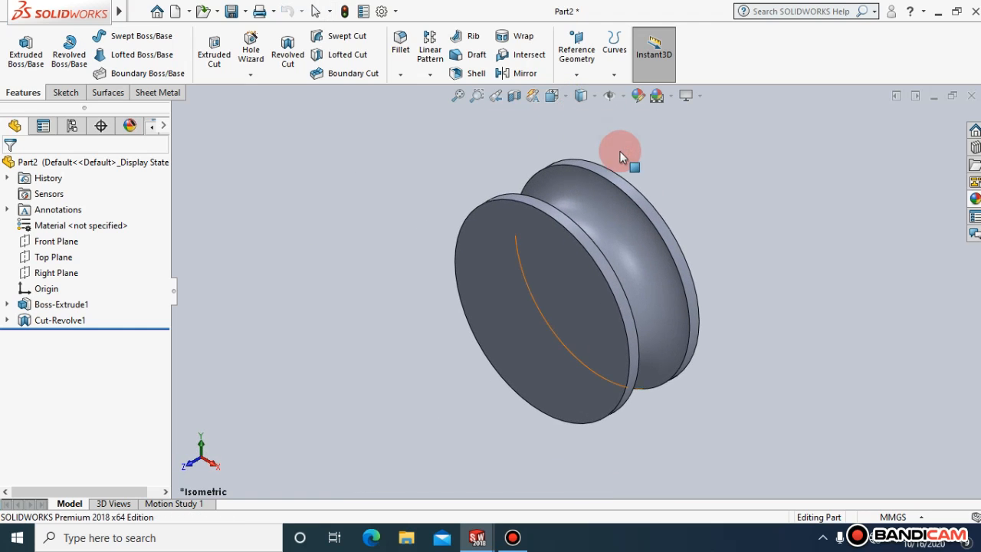
# Sketch two concentric circles on the disc's front face, centred on the origin, the inner one about 5 mm in radius.
pyautogui.rightClick(545, 254)
pyautogui.click(581, 208)
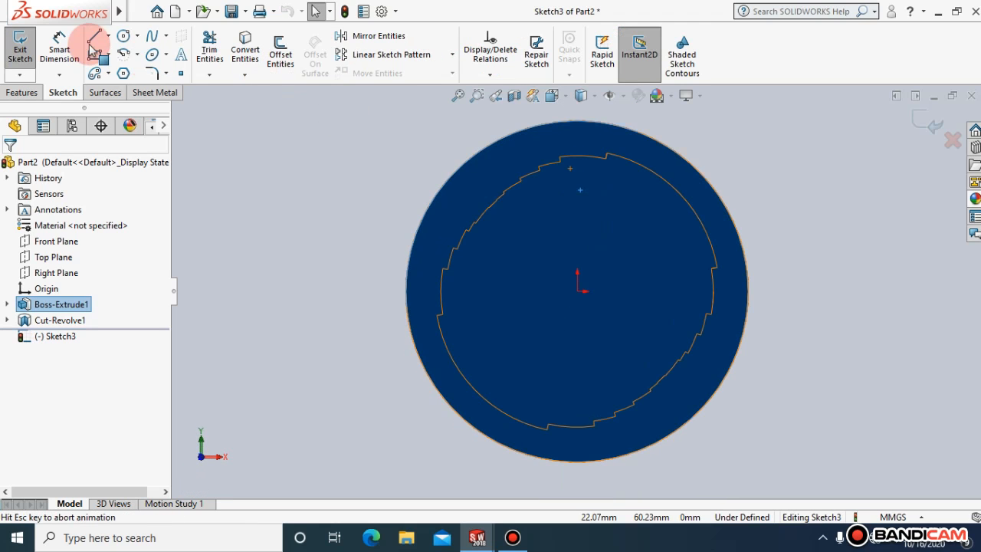
pyautogui.click(123, 38)
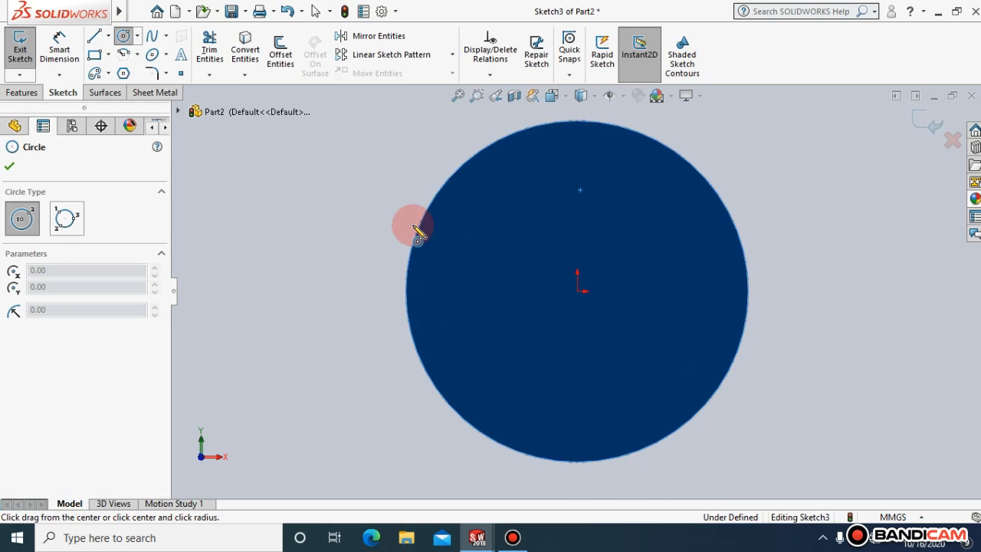
pyautogui.click(580, 293)
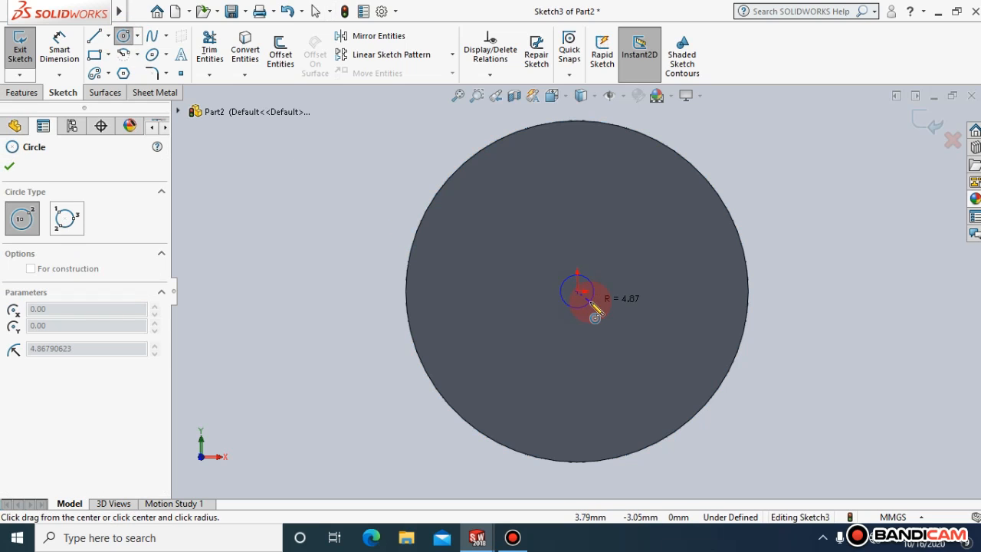
pyautogui.click(591, 303)
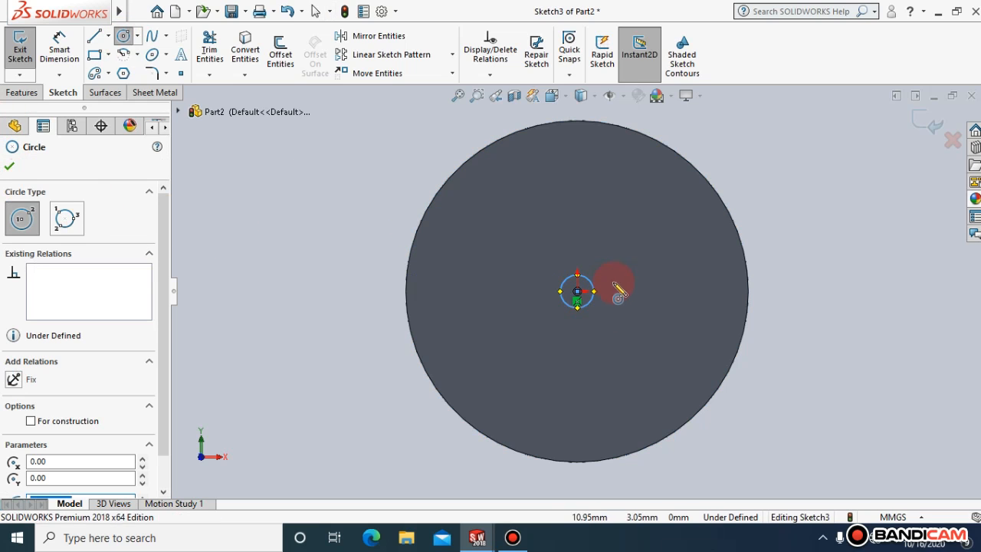
pyautogui.click(577, 292)
pyautogui.click(613, 308)
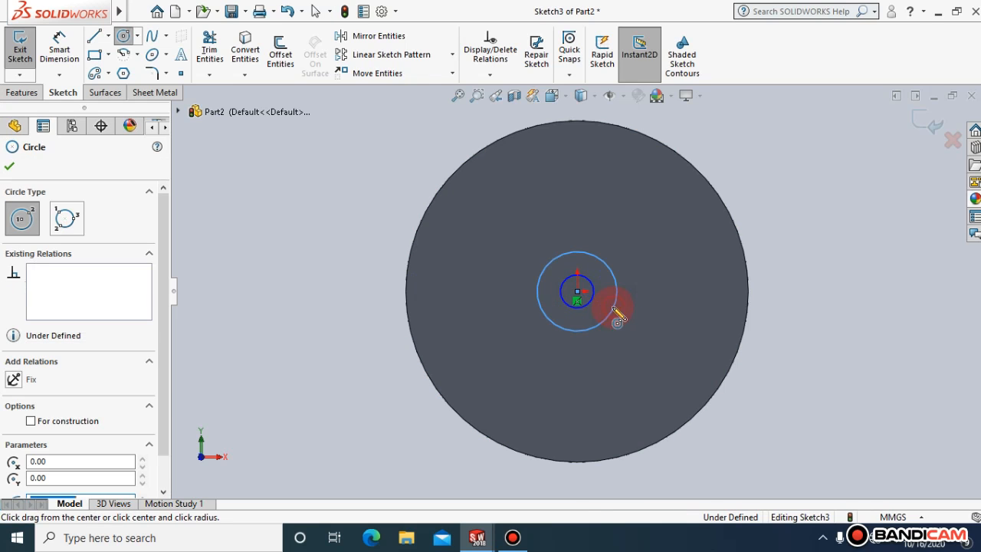
pyautogui.click(65, 217)
pyautogui.click(6, 168)
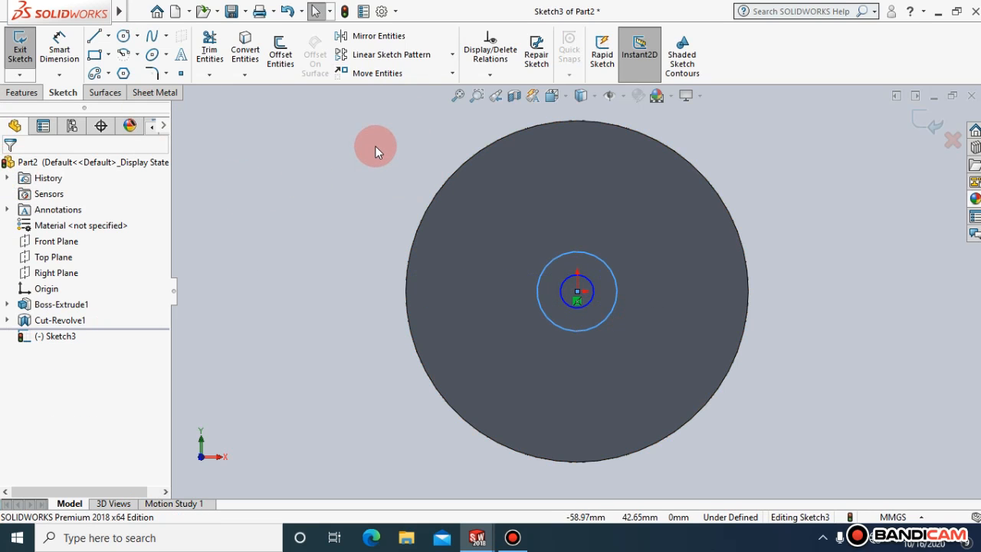
# Start an extruded cut from the two-circle sketch and try the ring region between the circles as its contour, 40 mm deep.
pyautogui.click(31, 93)
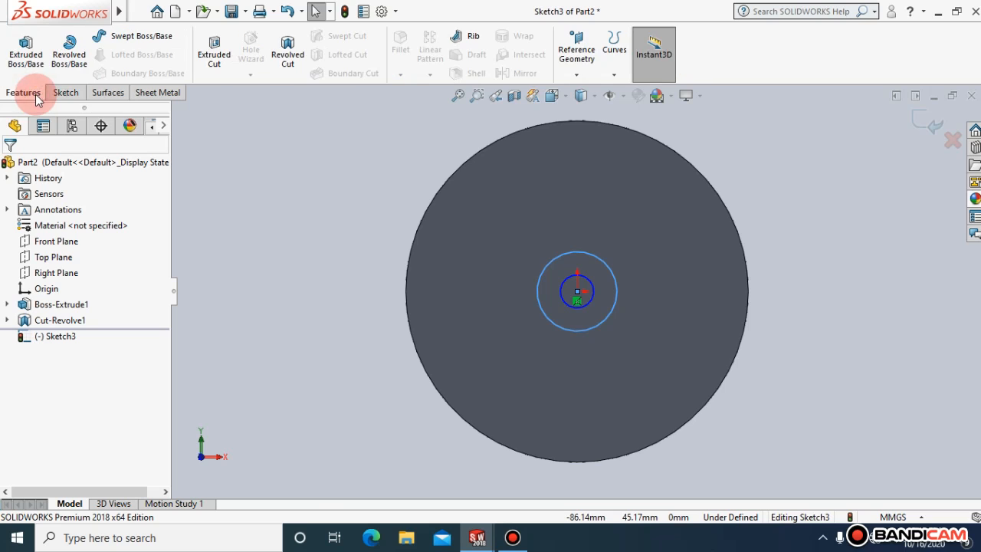
pyautogui.click(214, 52)
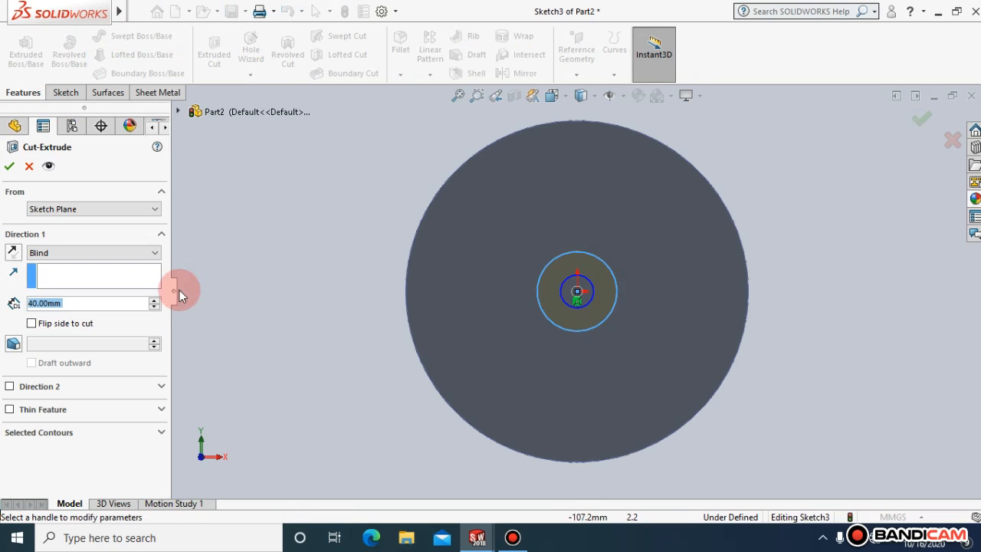
pyautogui.click(161, 423)
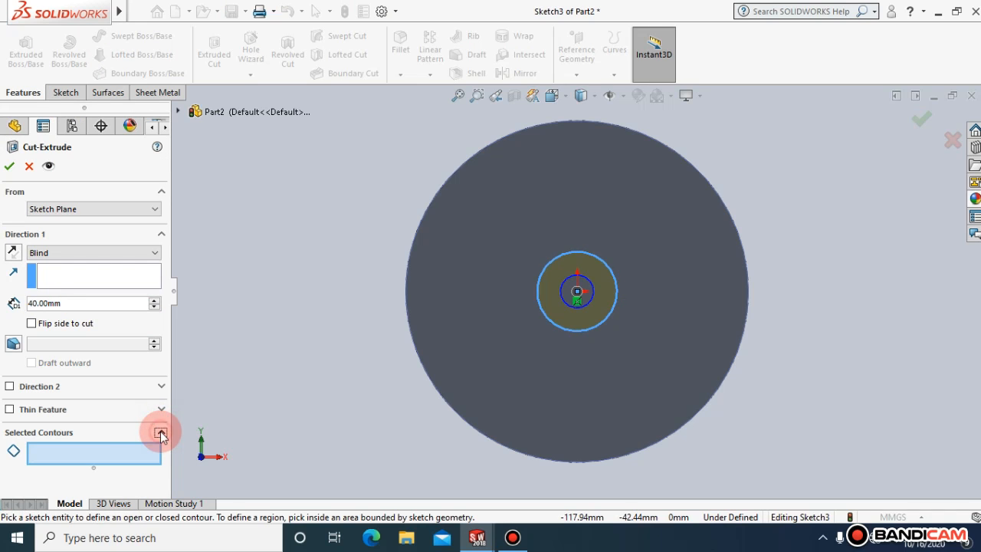
pyautogui.click(138, 453)
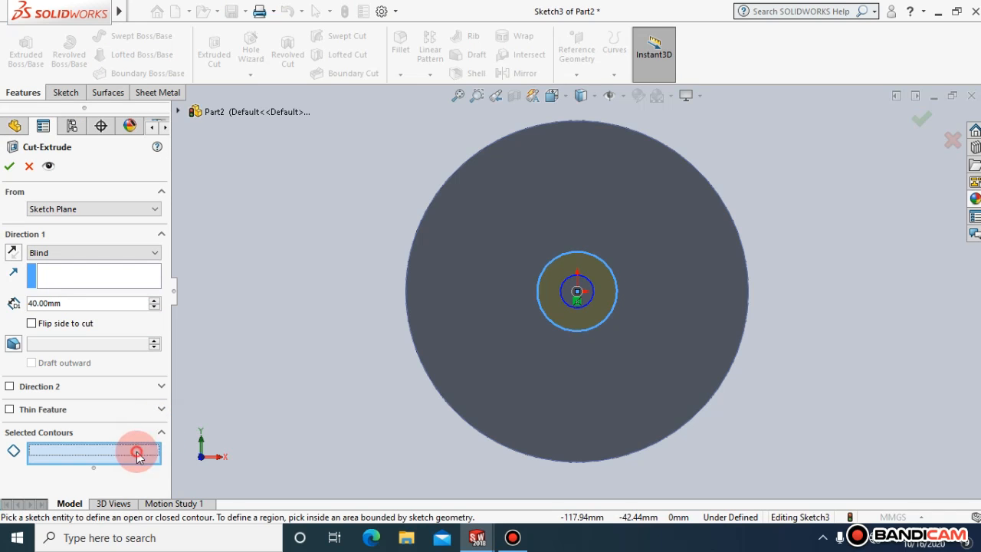
pyautogui.click(561, 322)
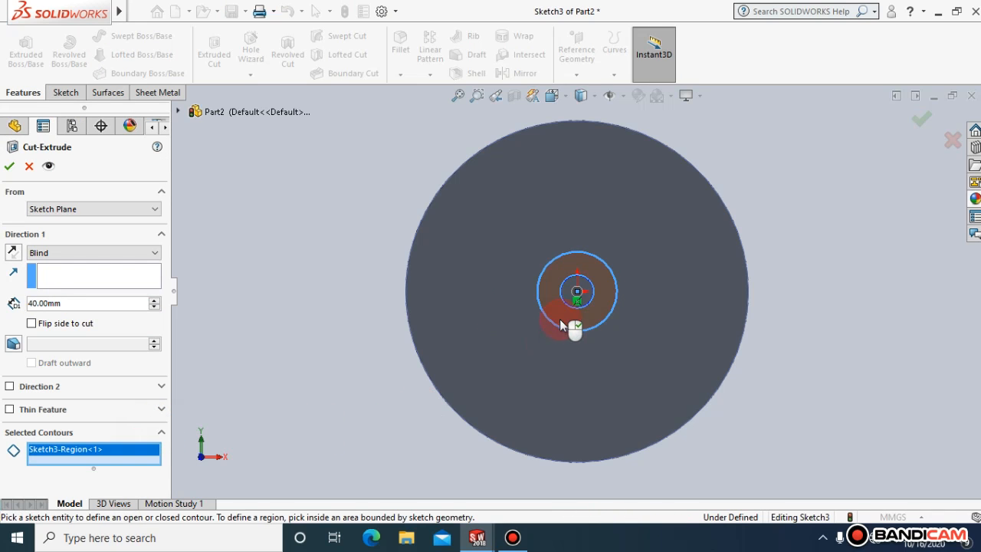
pyautogui.click(9, 165)
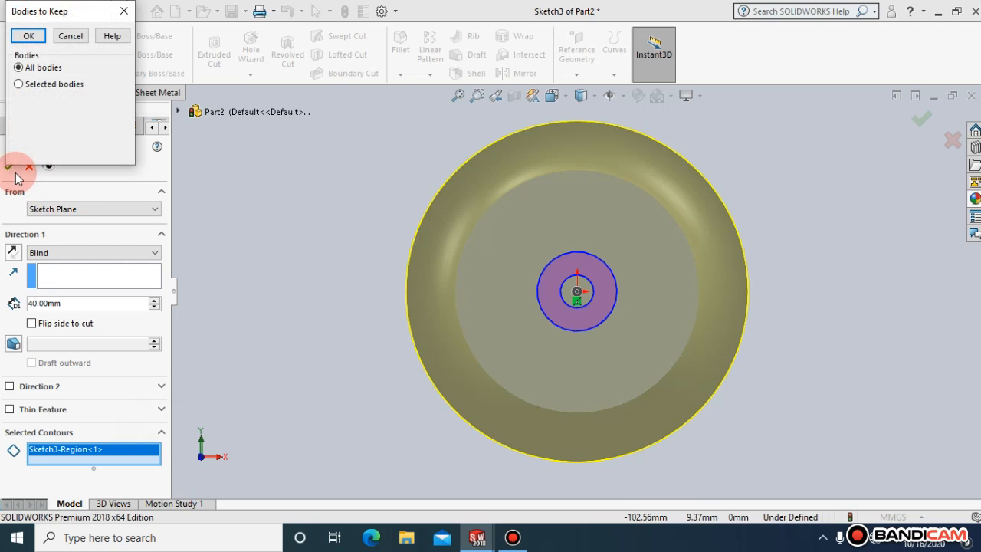
pyautogui.click(124, 11)
pyautogui.click(139, 10)
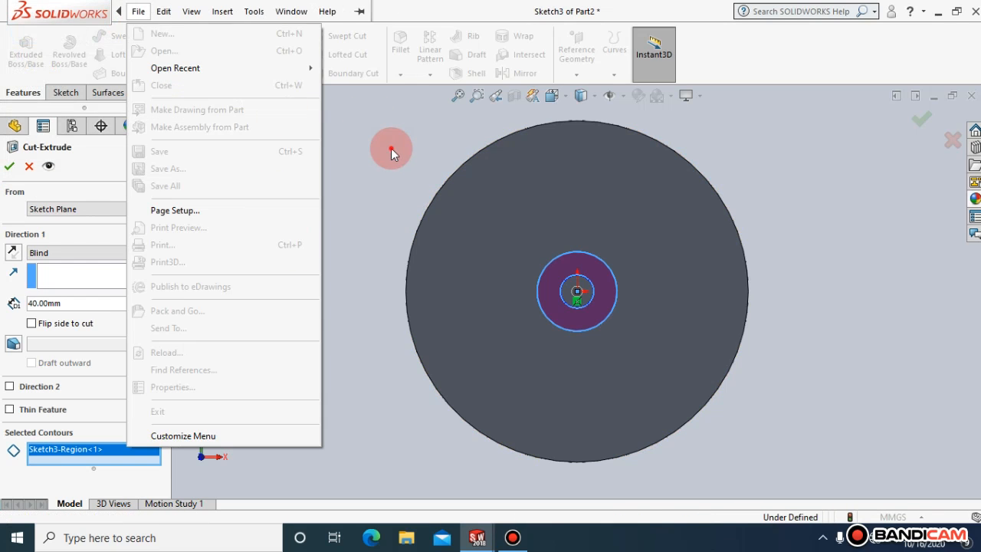
pyautogui.click(391, 148)
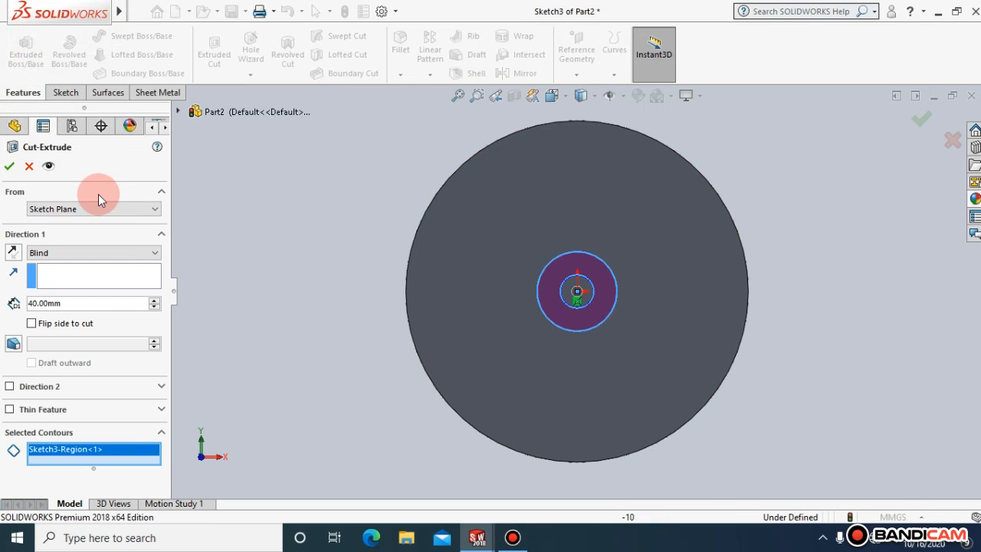
# Replace the ring region with the contour filling the whole outer circle, and cut it Through All to make a central hole.
pyautogui.rightClick(123, 454)
pyautogui.click(156, 462)
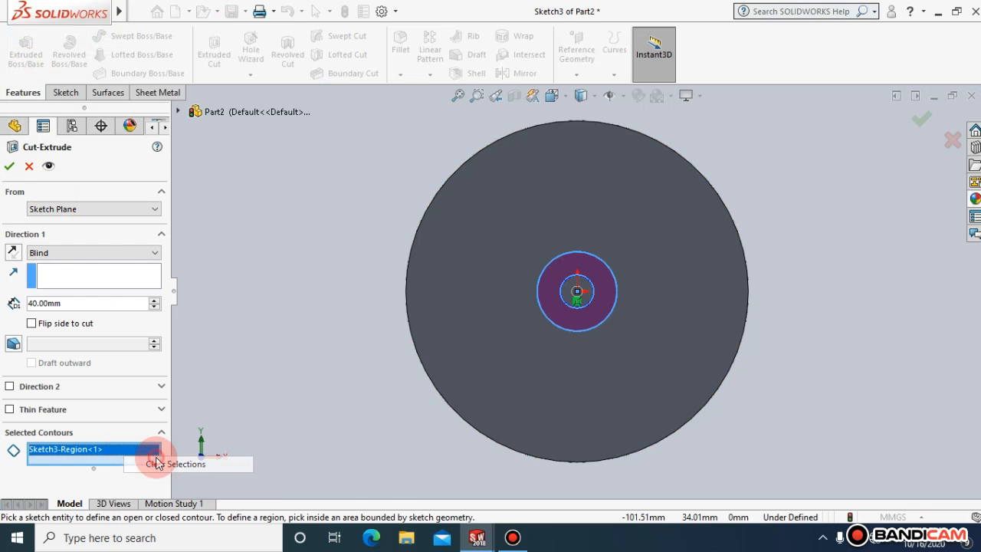
pyautogui.click(566, 299)
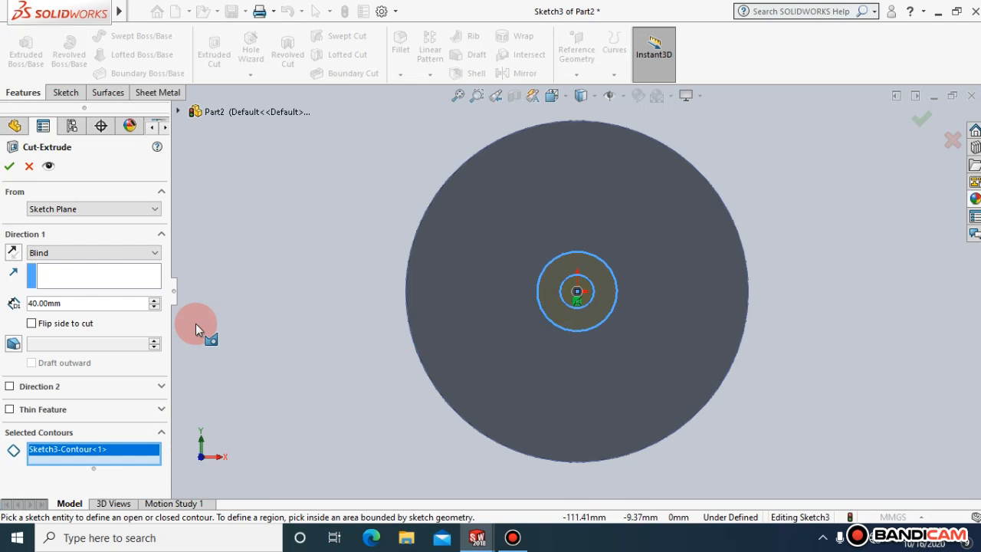
pyautogui.click(94, 253)
pyautogui.click(96, 267)
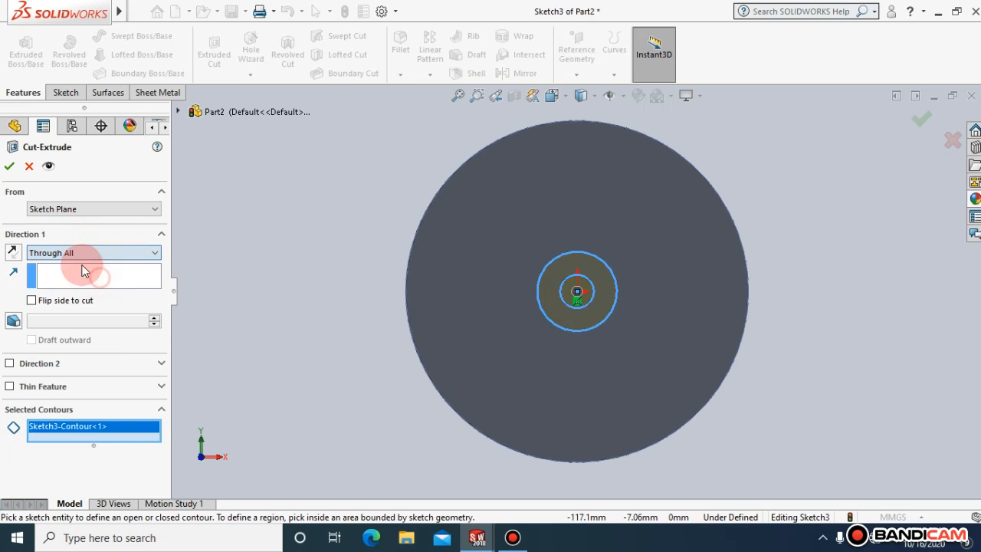
pyautogui.click(9, 166)
pyautogui.click(353, 260)
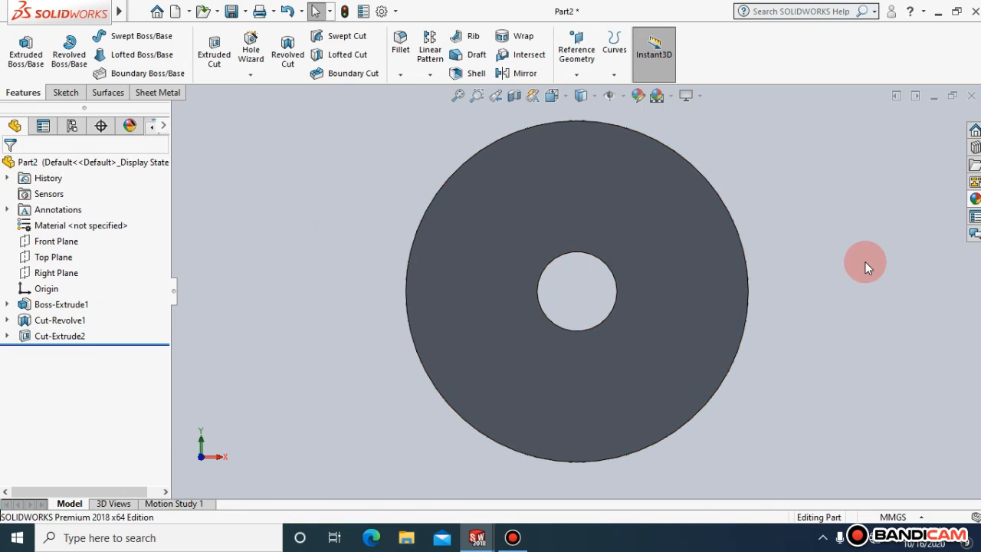
# Show the grooved wheel in isometric view and select its flat front face.
pyautogui.click(556, 97)
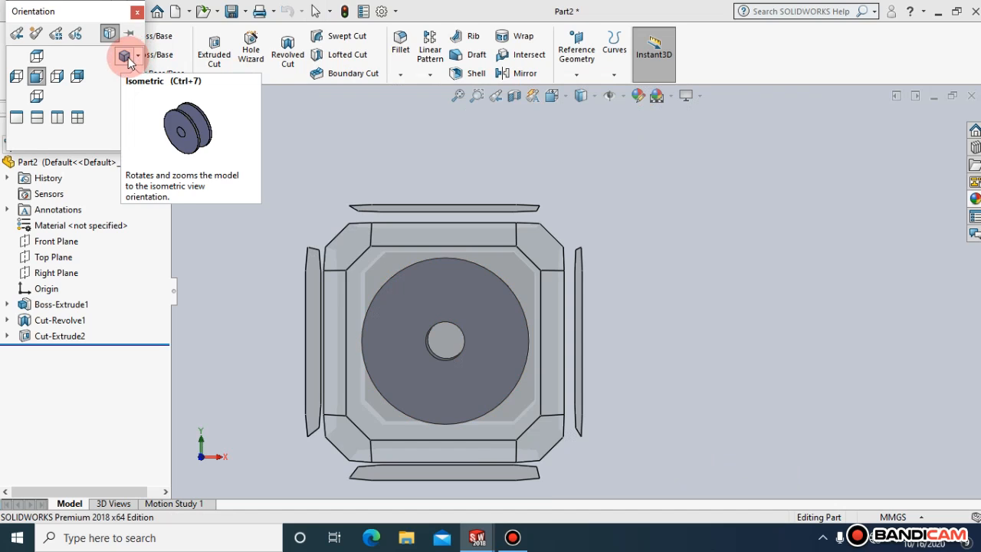
pyautogui.click(128, 60)
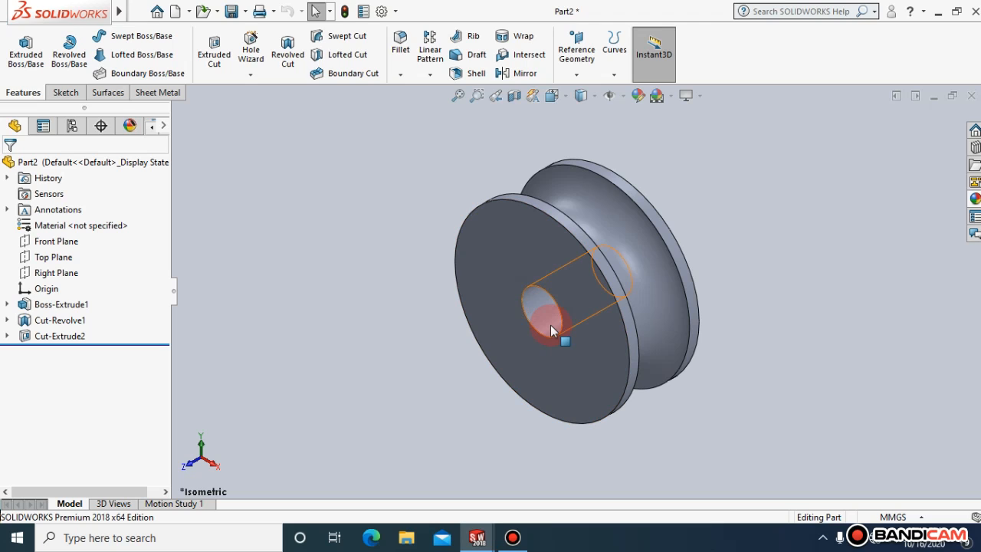
pyautogui.rightClick(606, 293)
pyautogui.click(650, 208)
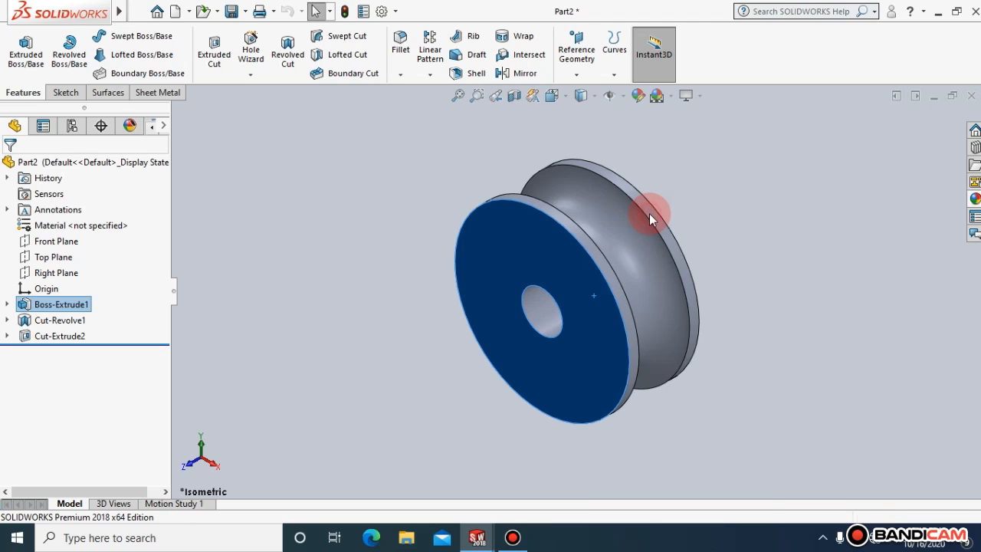